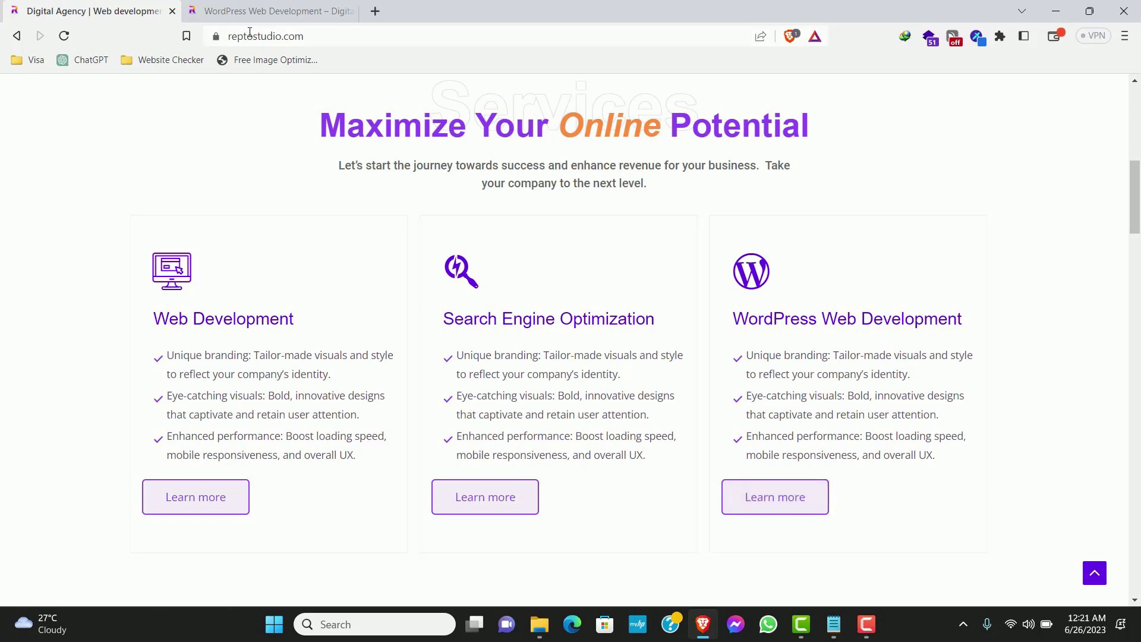
Examine the service card layouts on the WordPress Web Development page and the agency homepage
click(249, 10)
scroll(17, 233, down, 1)
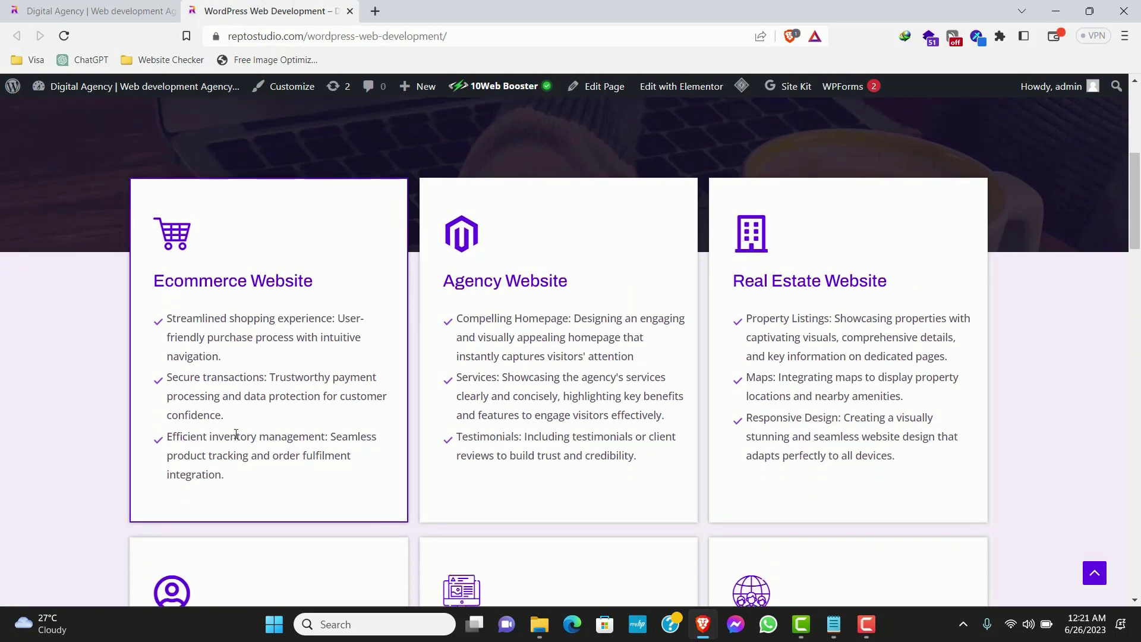
scroll(566, 394, down, 2)
scroll(566, 394, down, 2)
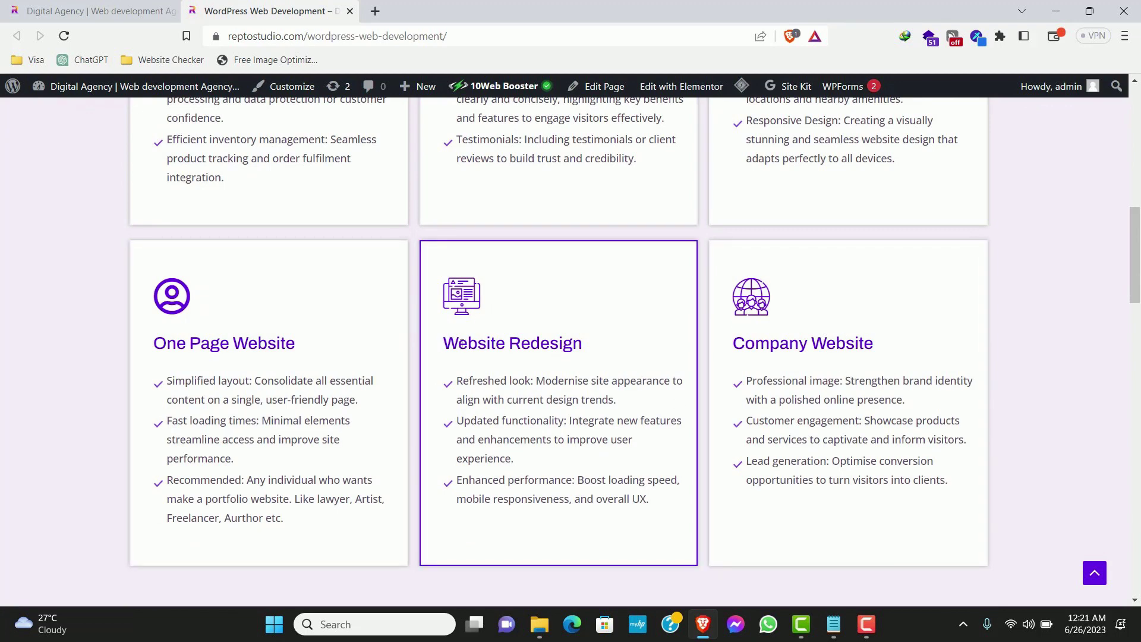
scroll(706, 357, down, 2)
scroll(653, 344, up, 2)
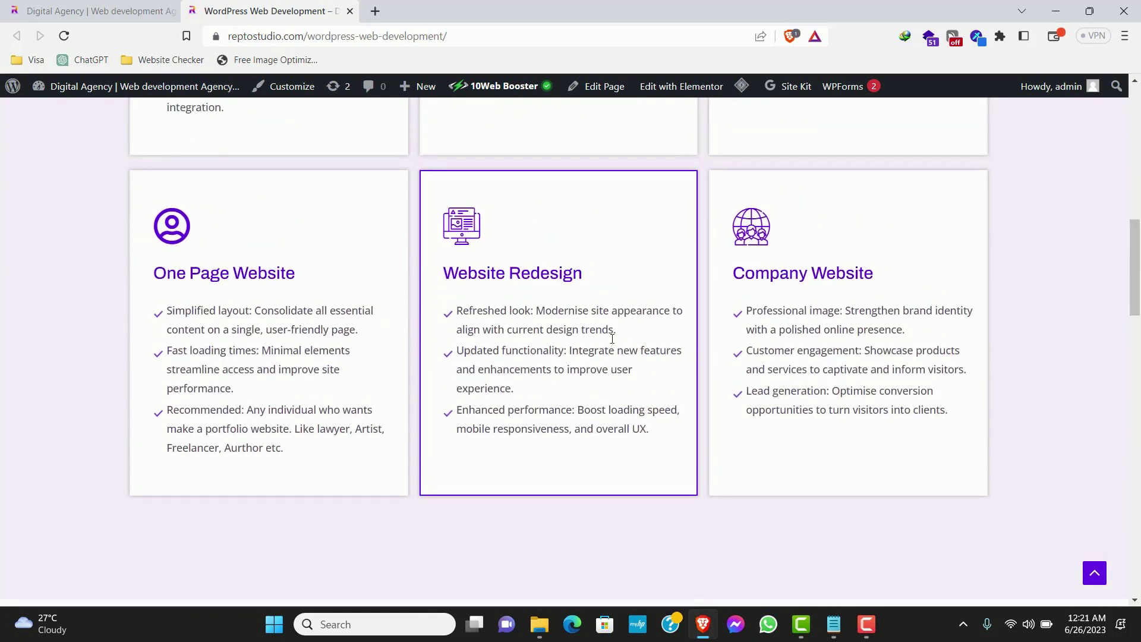
scroll(613, 344, up, 2)
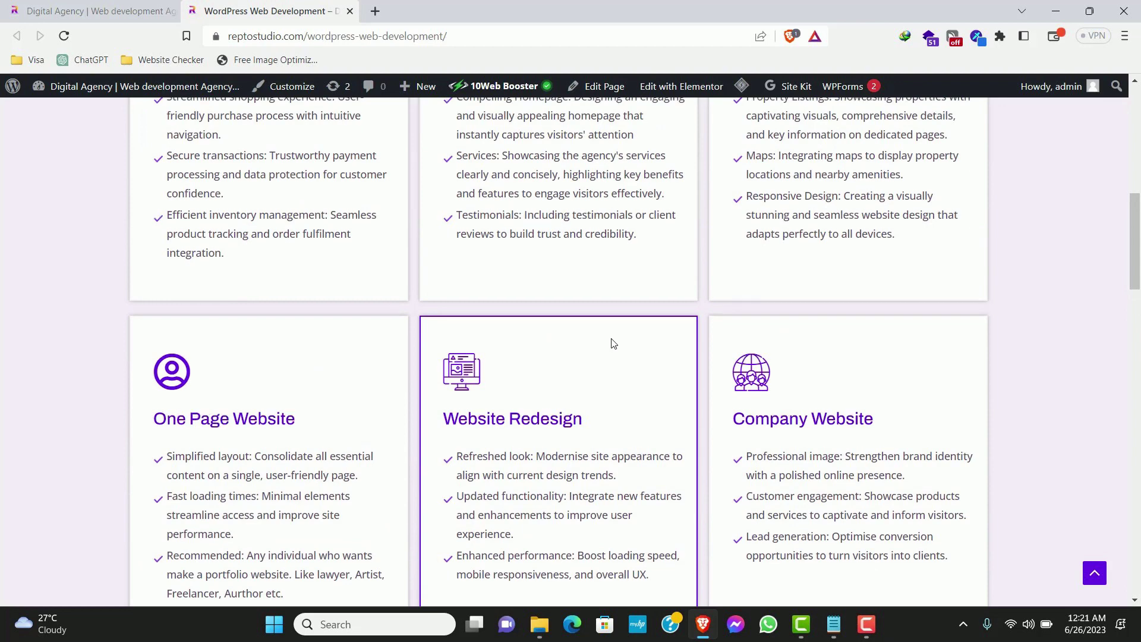
scroll(613, 343, up, 2)
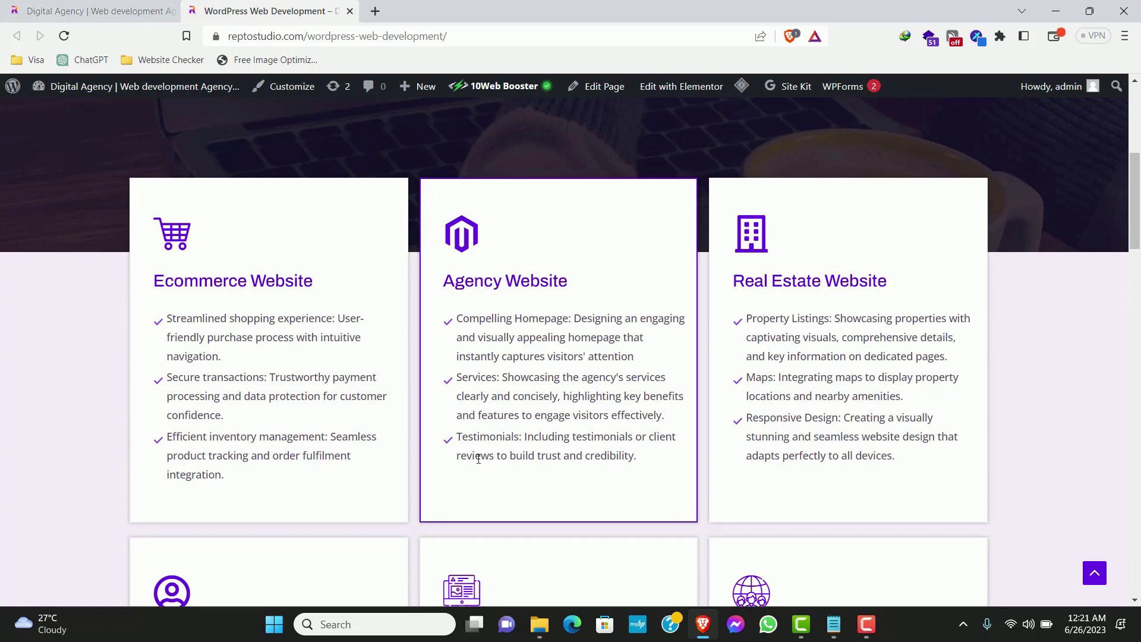
key(ctrl+shift+Tab)
scroll(190, 271, down, 1)
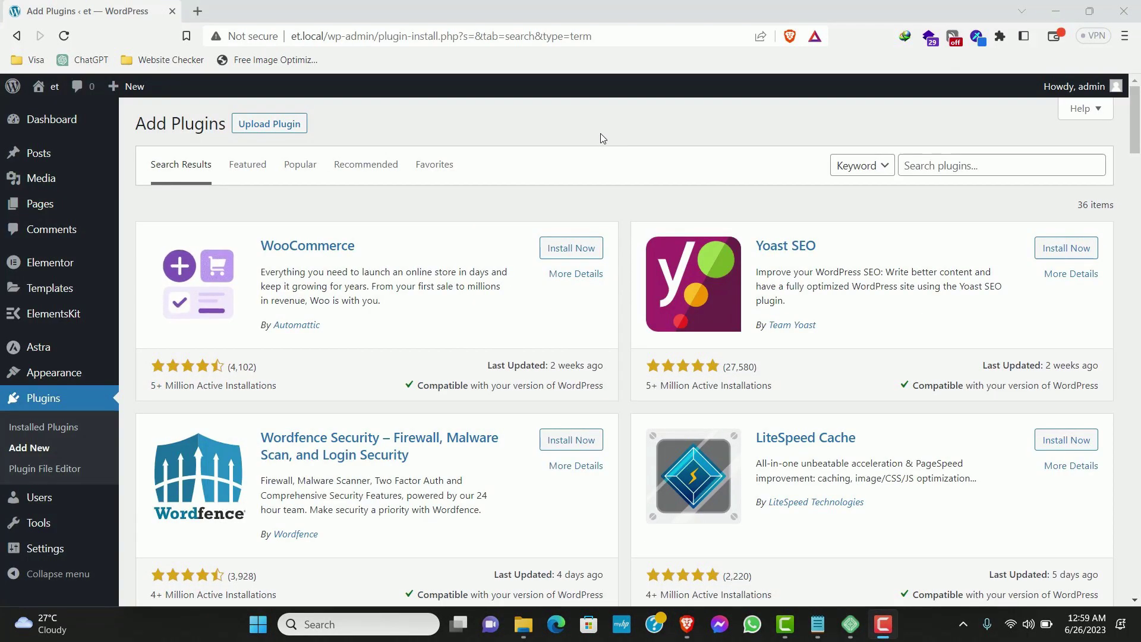
Search the WordPress plugin directory for "elementor" and look through the plugins
click(948, 166)
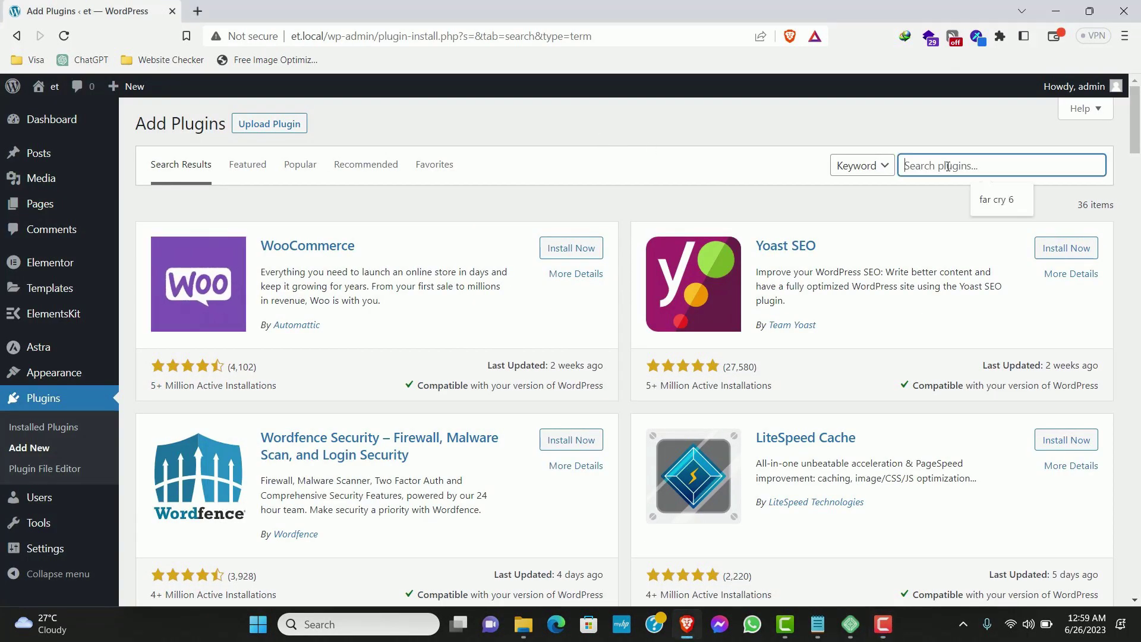
text(elementor)
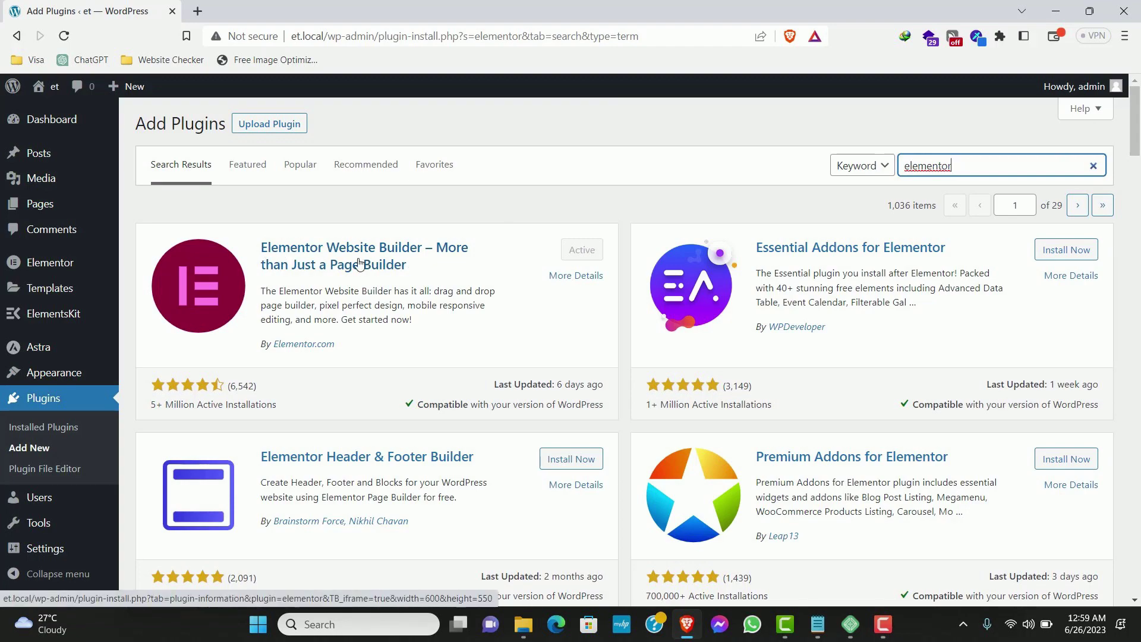
scroll(350, 262, down, 10)
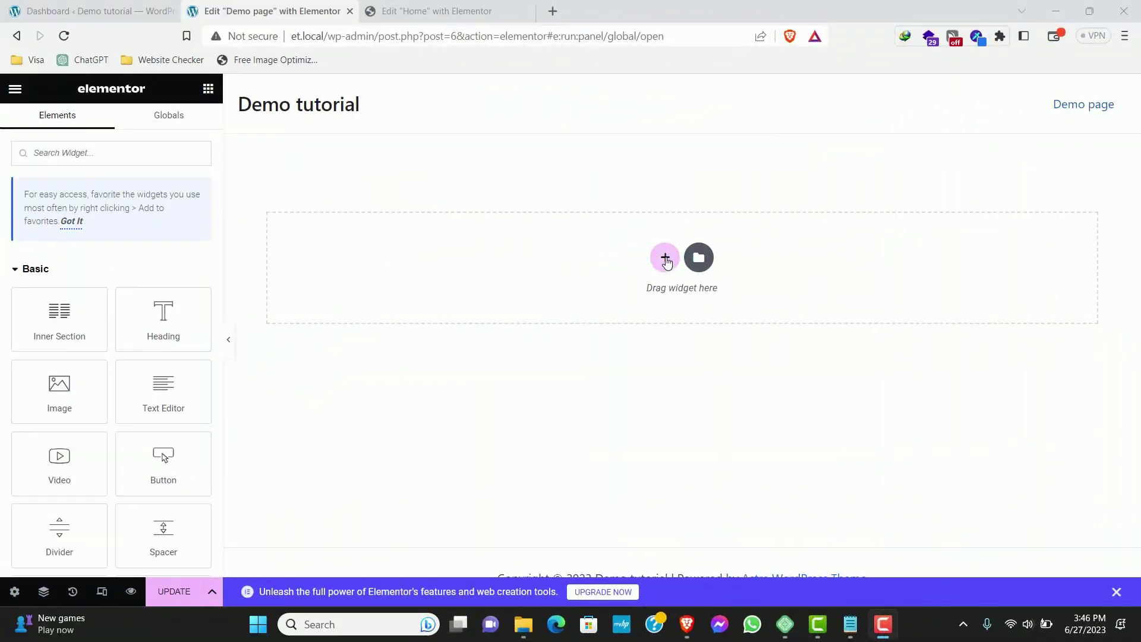
Add a single-column section to the demo page and unlink its padding, with 15 px right and 0 top and bottom
click(662, 259)
click(515, 292)
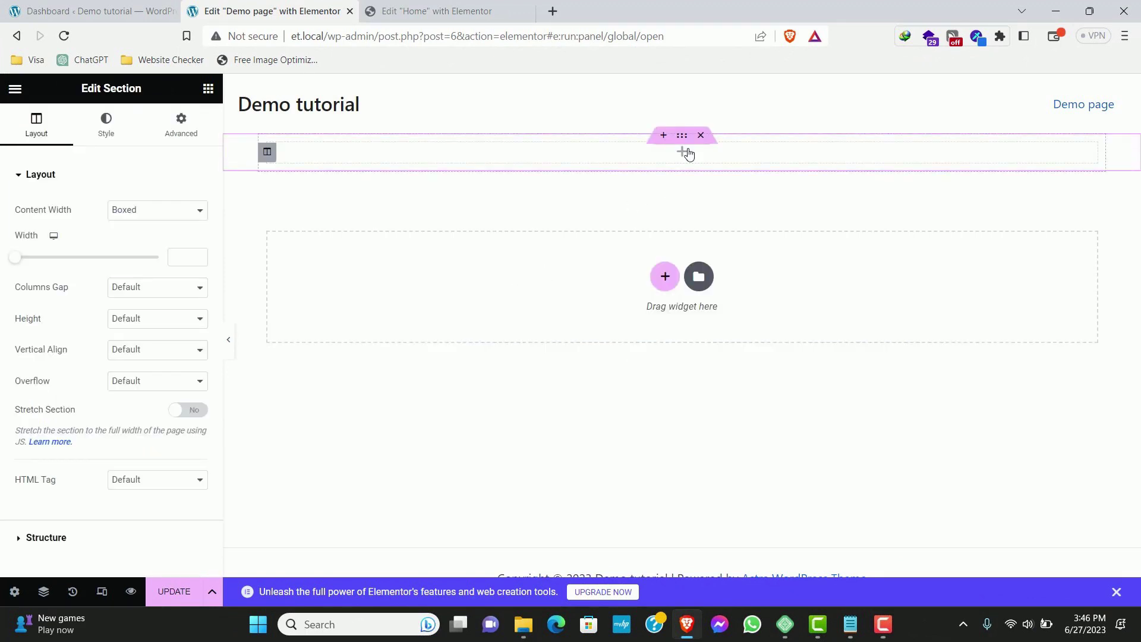
click(181, 127)
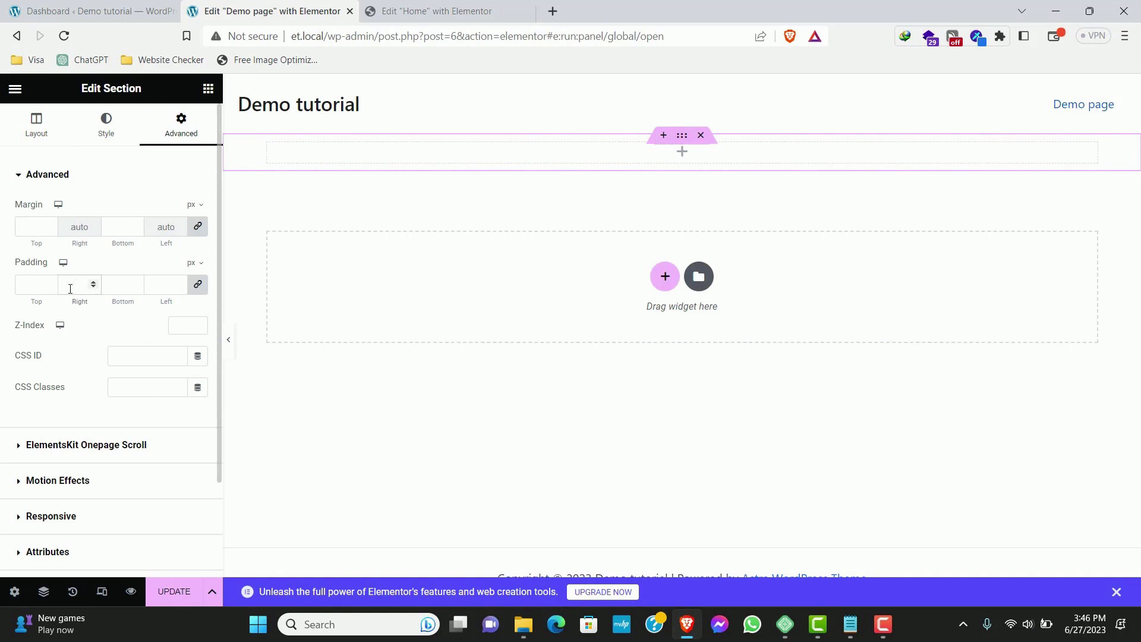
click(197, 284)
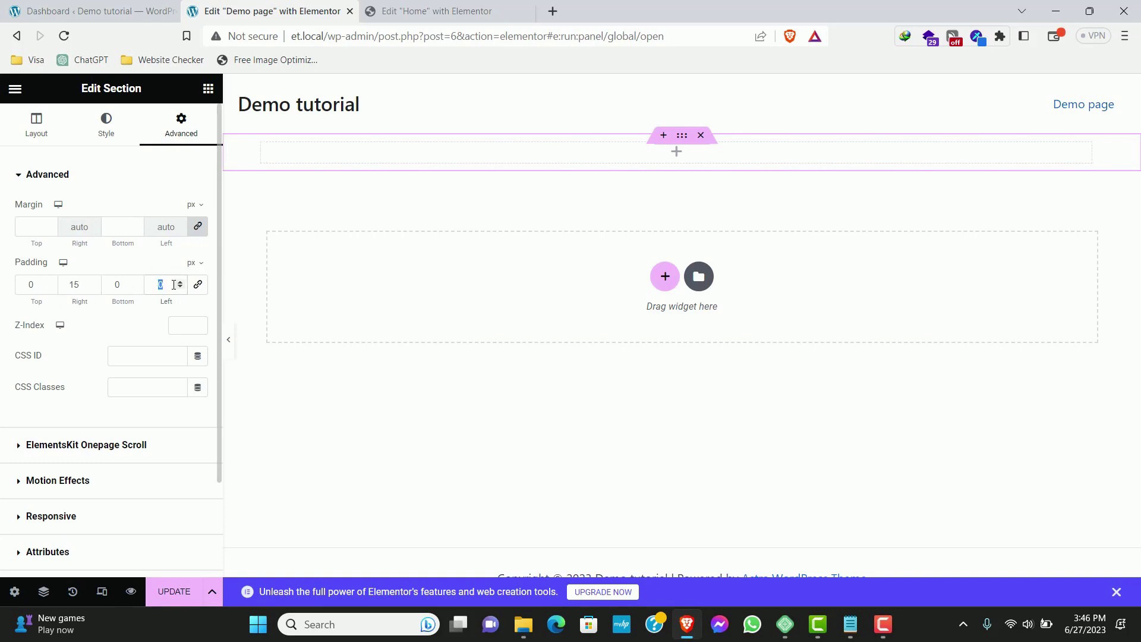
Insert an Inner Section into the new section and duplicate its first column to make three columns
click(208, 88)
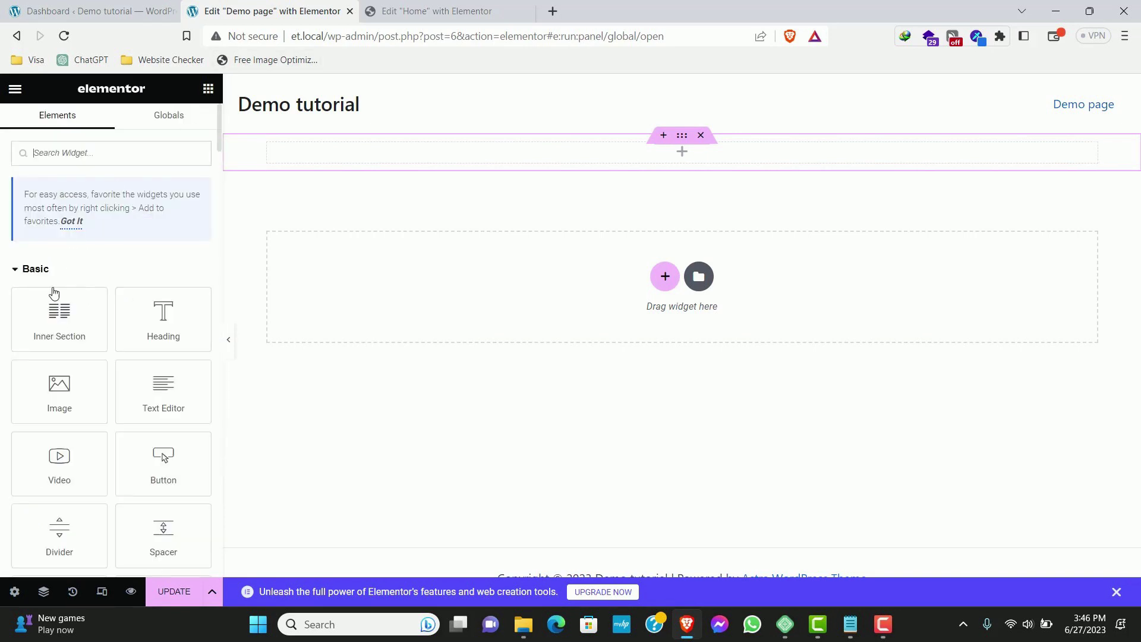
drag(59, 315, 632, 168)
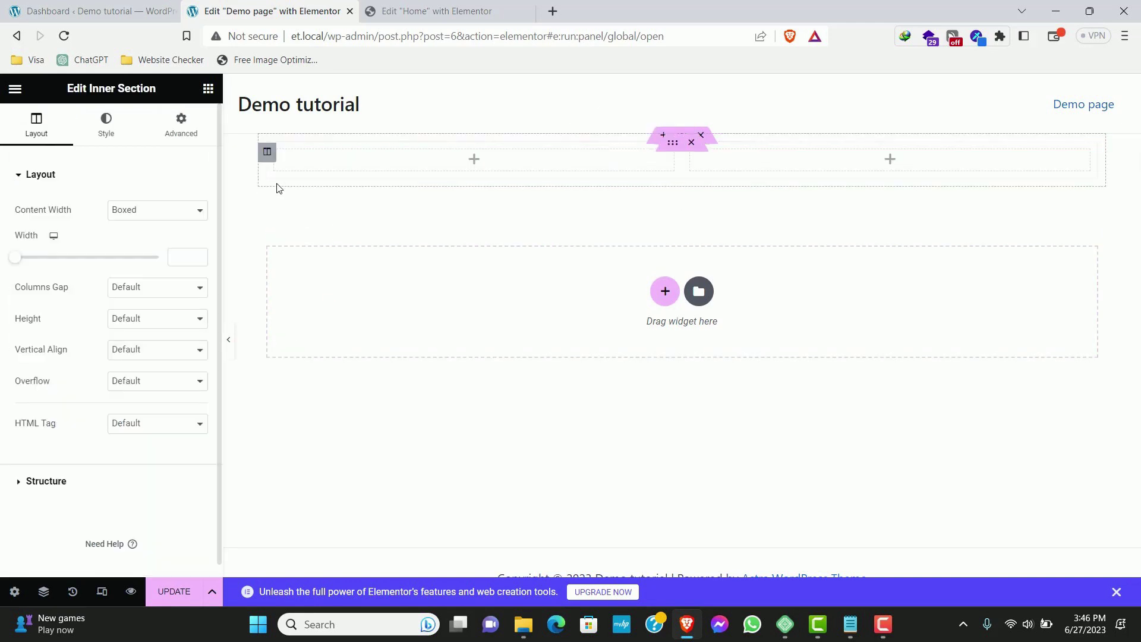
right_click(270, 158)
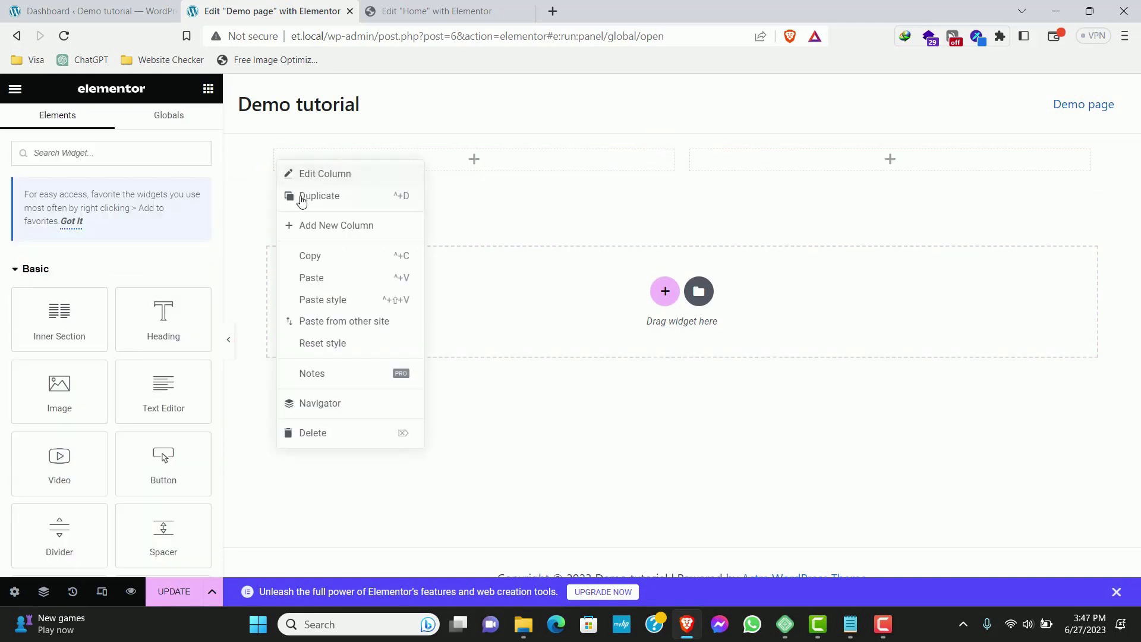
click(309, 196)
Add the basic Icon Box widget to the first inner column and clear its description text
click(275, 159)
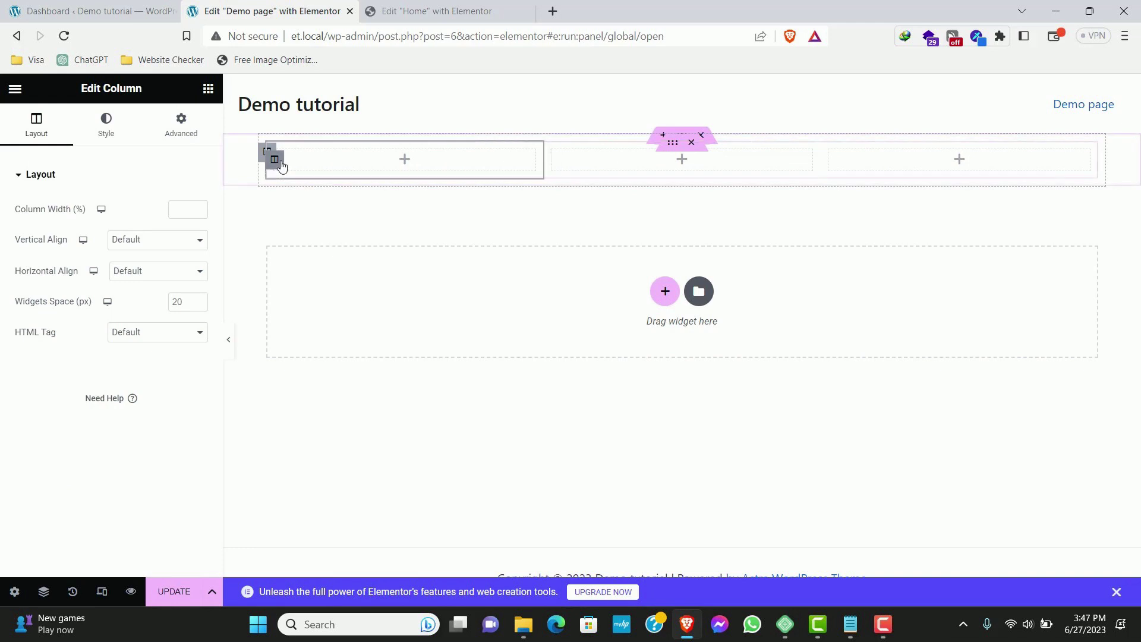
click(208, 88)
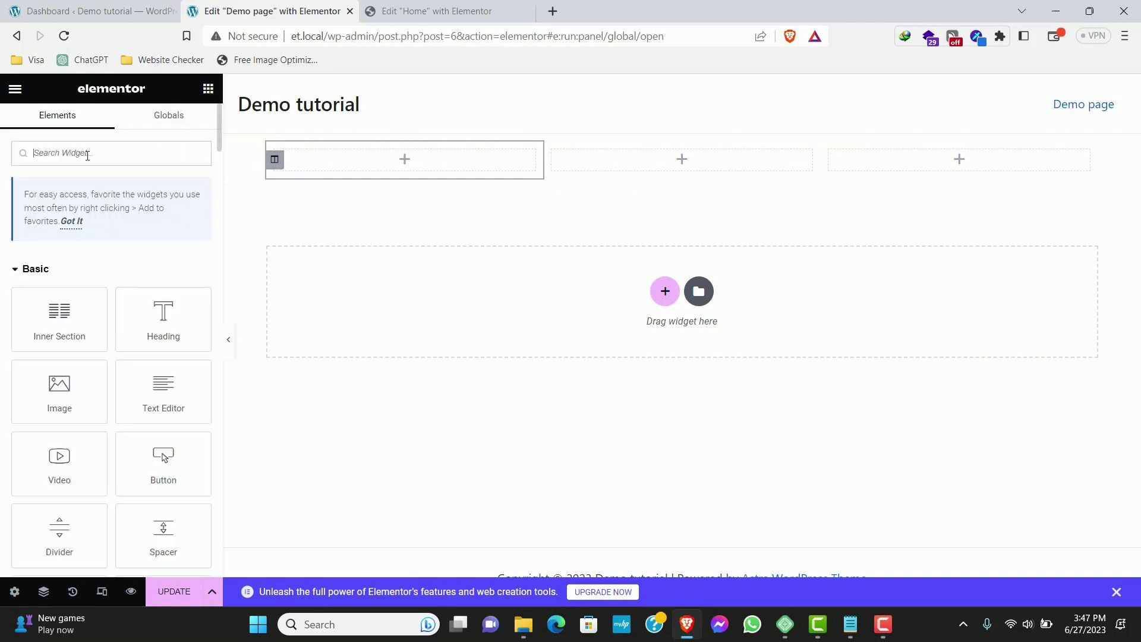
text(icon)
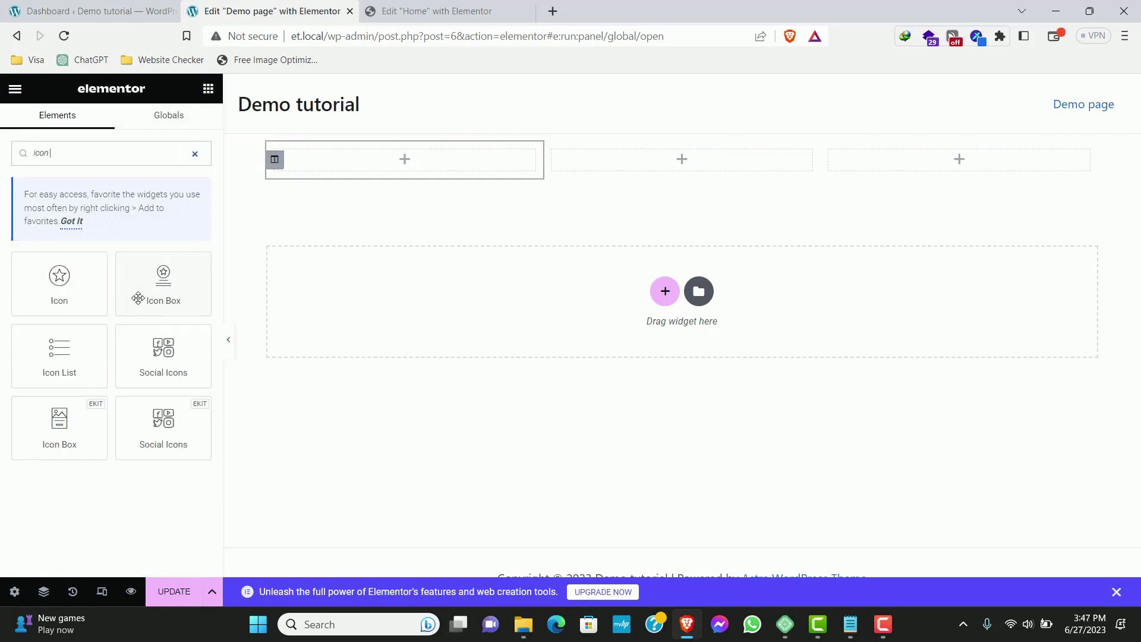
drag(138, 298, 380, 169)
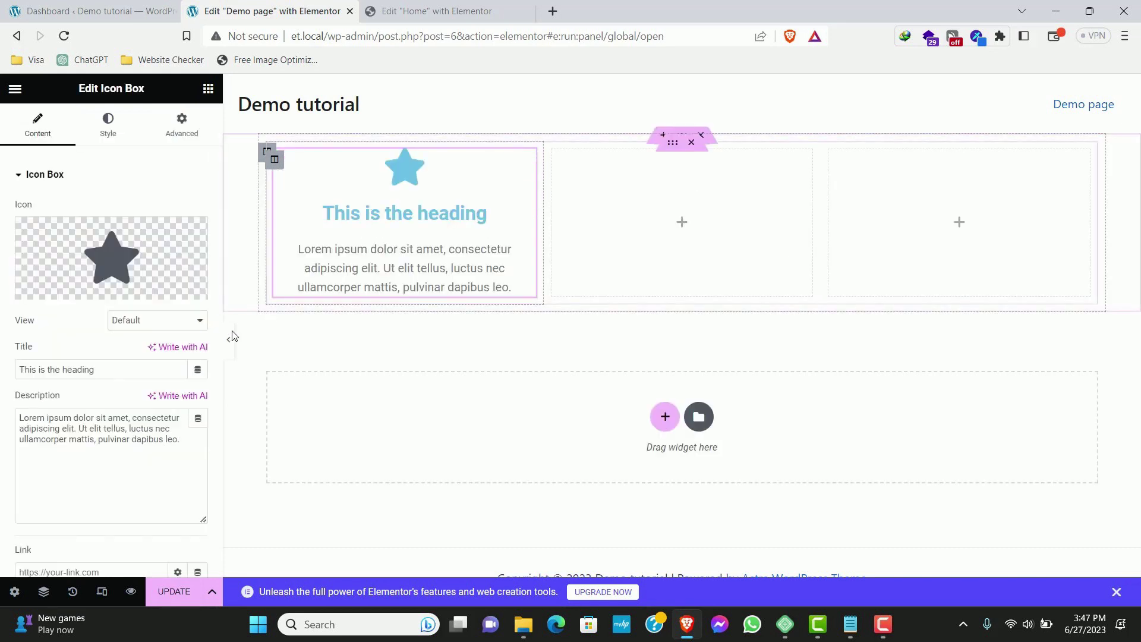
drag(180, 440, 2, 409)
key(BackSpace)
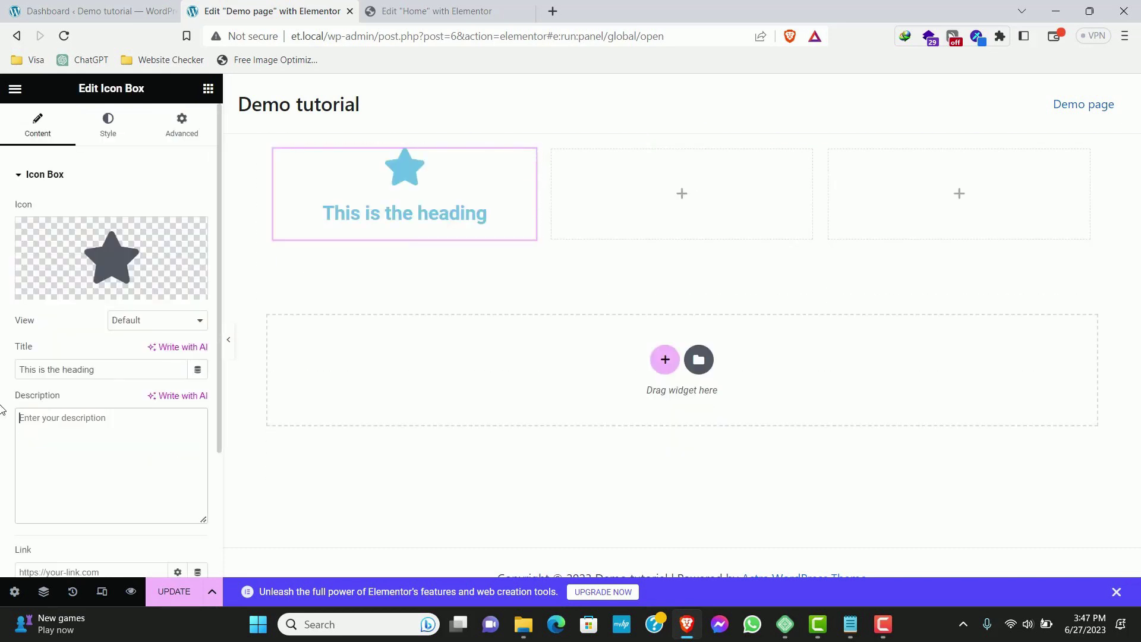
Set the icon box content alignment to left
click(114, 132)
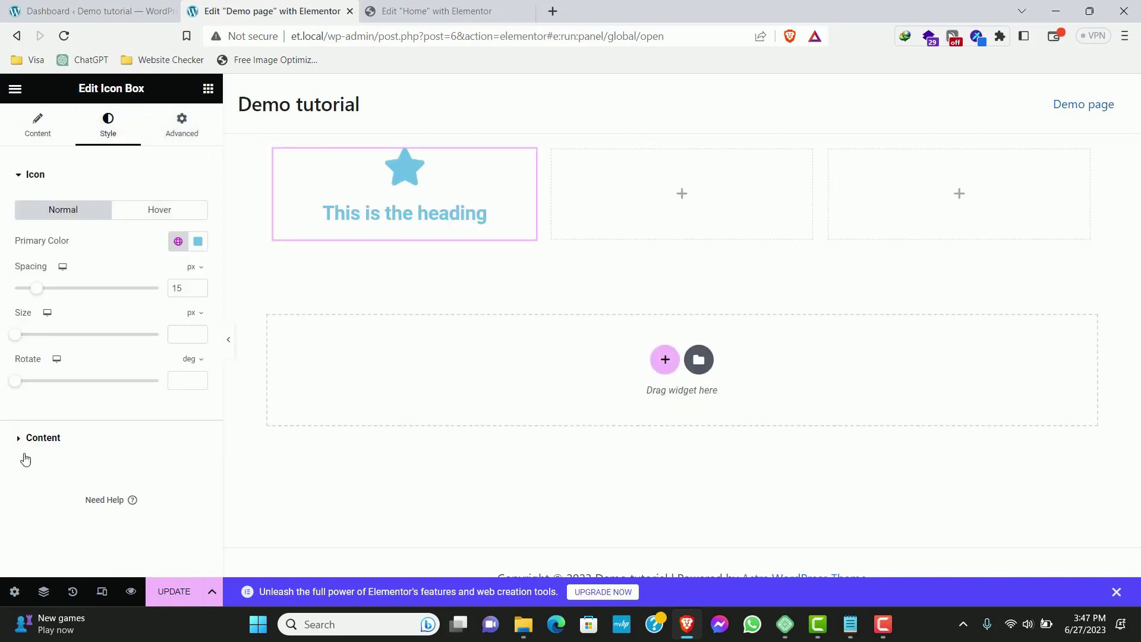
click(28, 440)
click(138, 246)
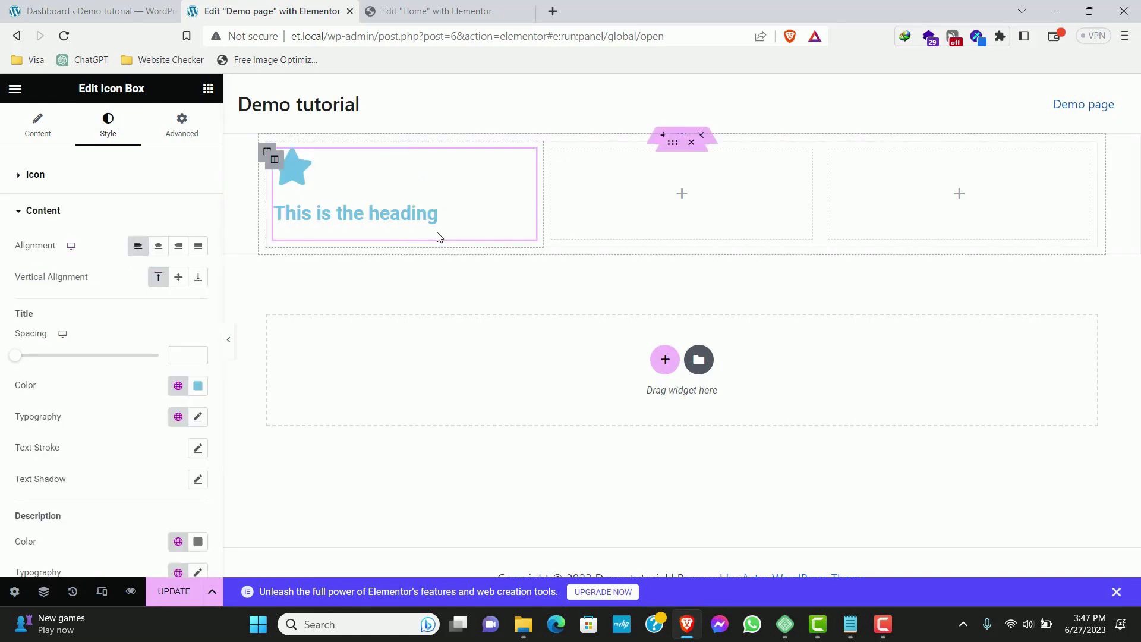
Change the icon box title to "Web Development"
click(37, 125)
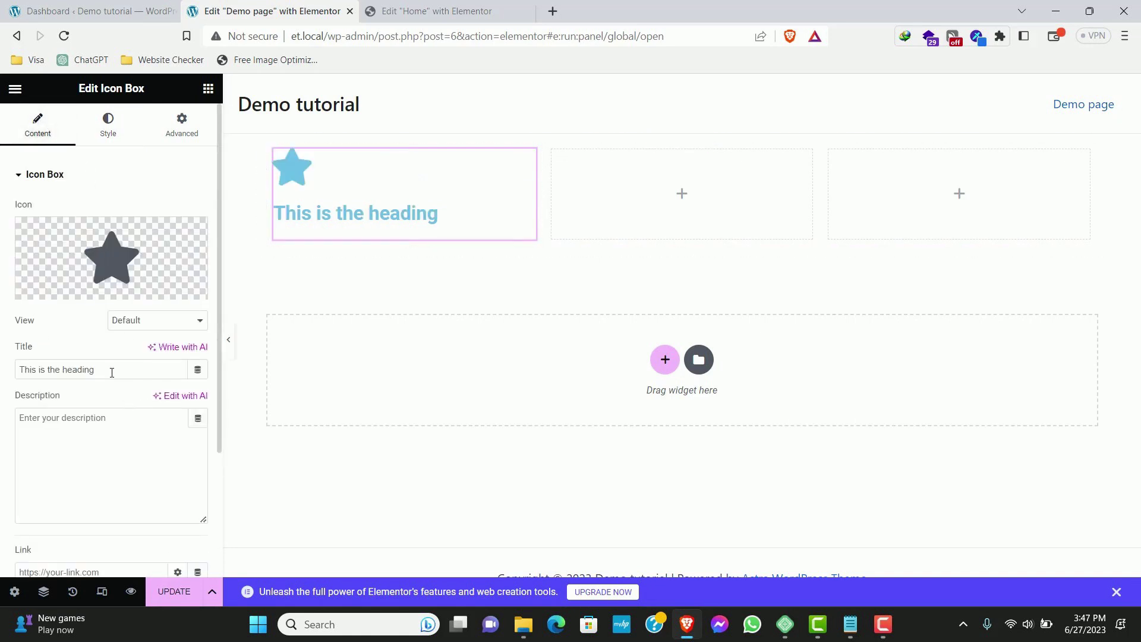
drag(110, 369, 1, 324)
text(Web)
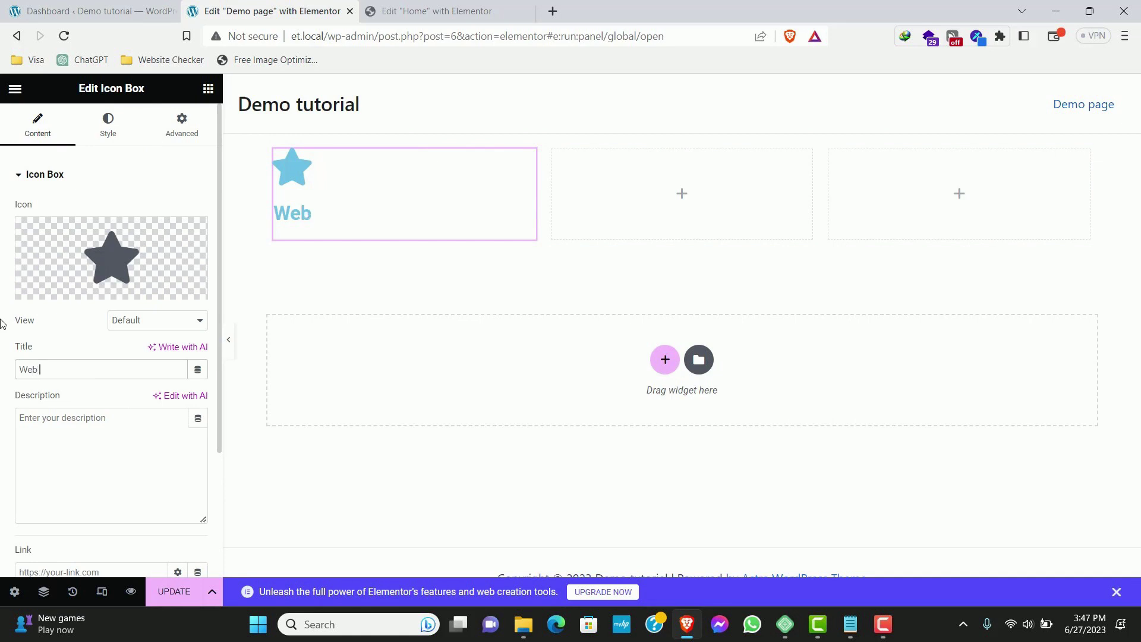
text( Development)
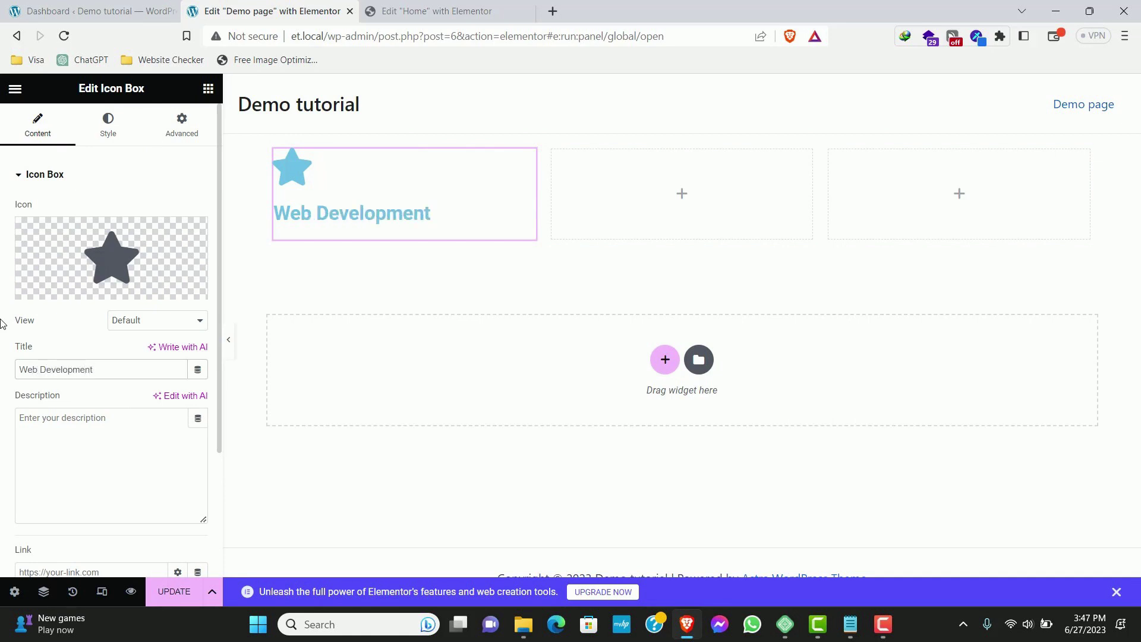
Copy the color code 6300e2 from the Dami content file in Notepad and apply it as the icon box title color
click(108, 125)
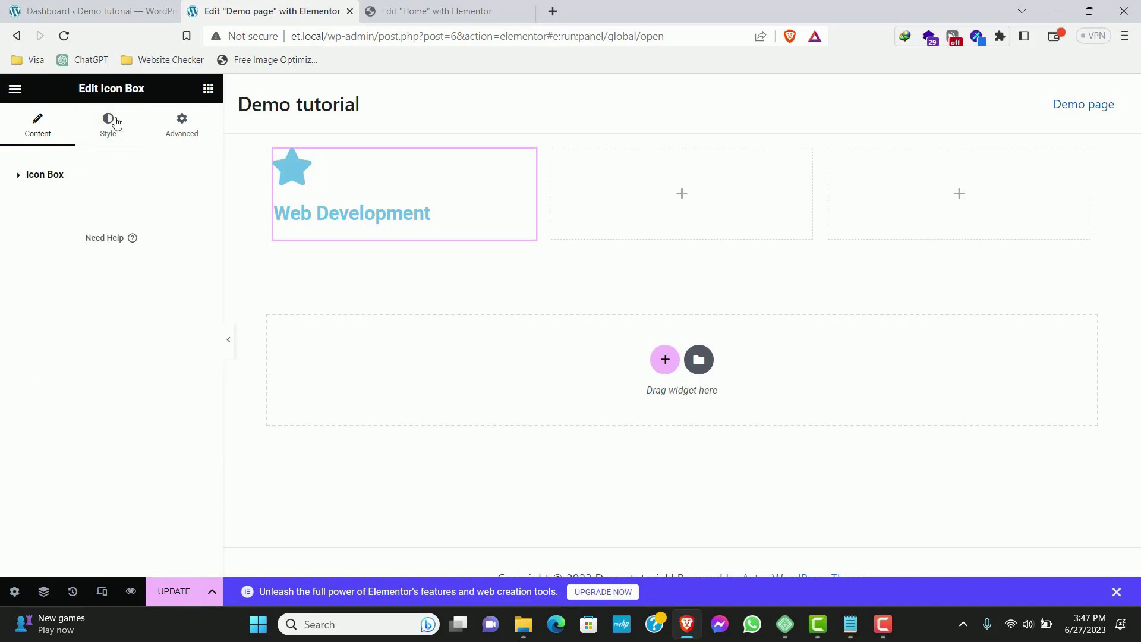
click(18, 174)
click(31, 211)
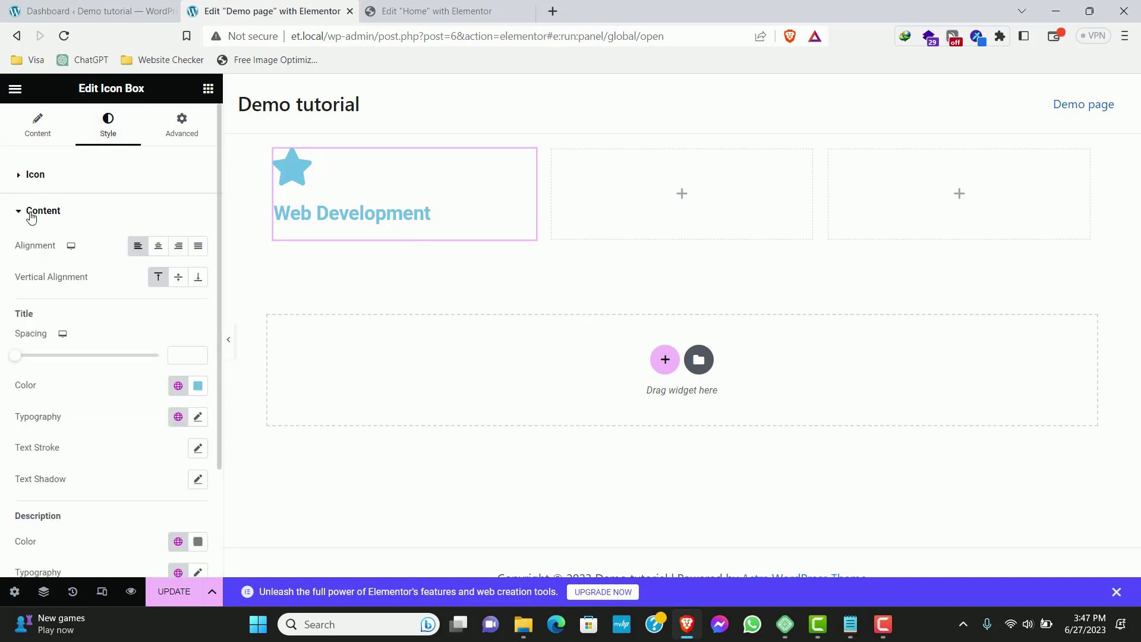
click(849, 624)
double_click(133, 243)
key(ctrl+c)
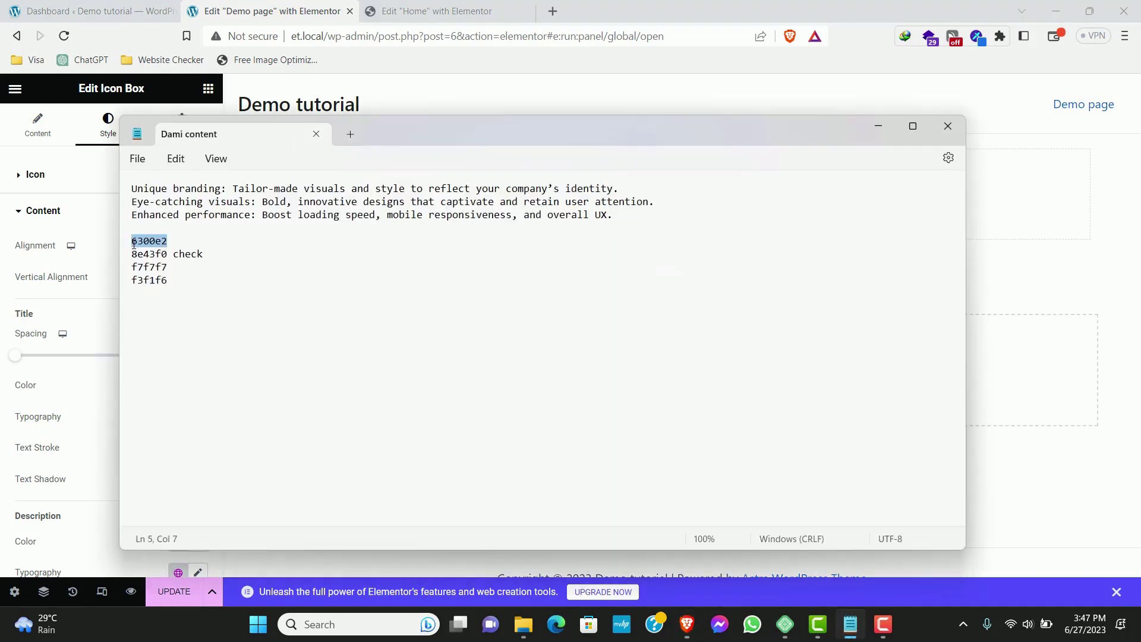
click(90, 315)
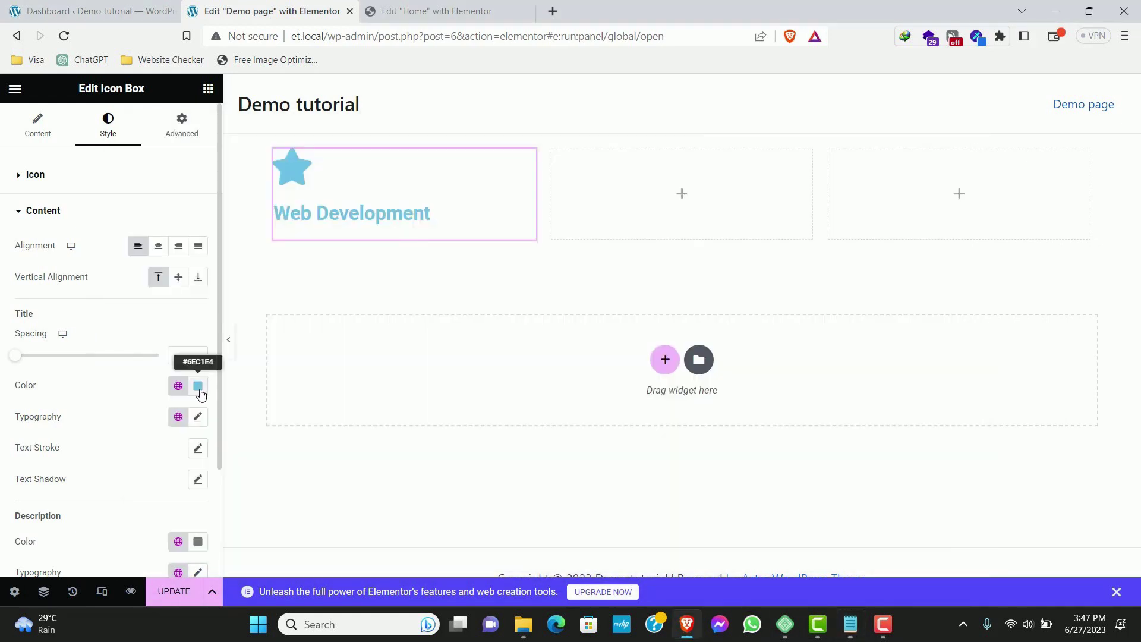
click(198, 386)
key(ctrl+v)
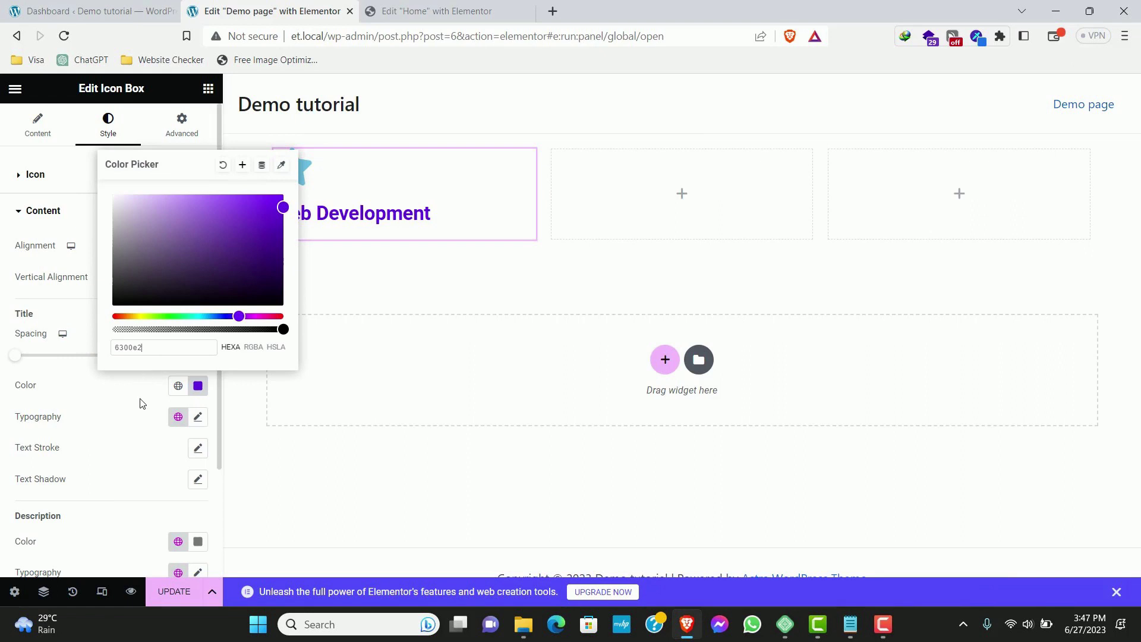
Set the icon box title typography to weight 400 (Normal) and size 23 px
click(197, 417)
scroll(109, 404, down, 2)
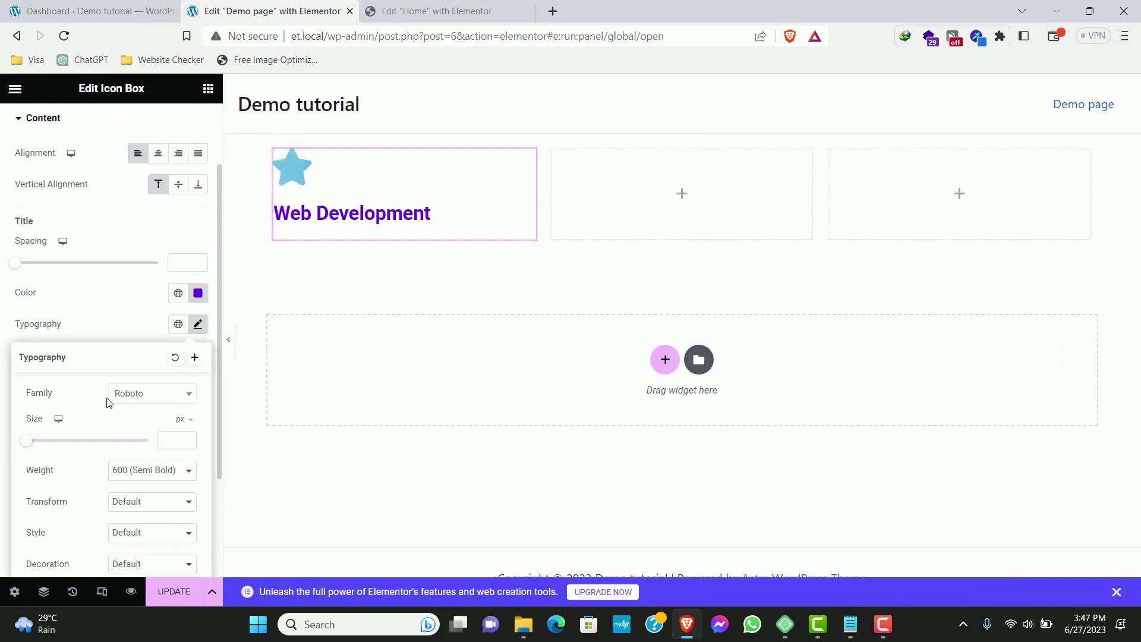
click(149, 473)
click(149, 378)
click(169, 438)
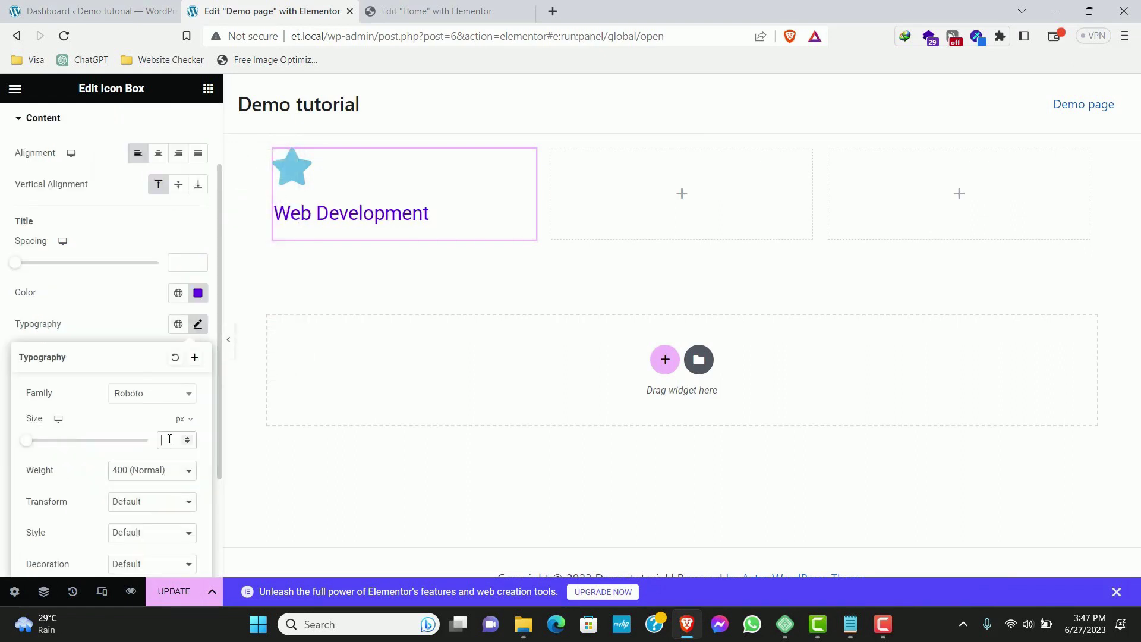
text(23)
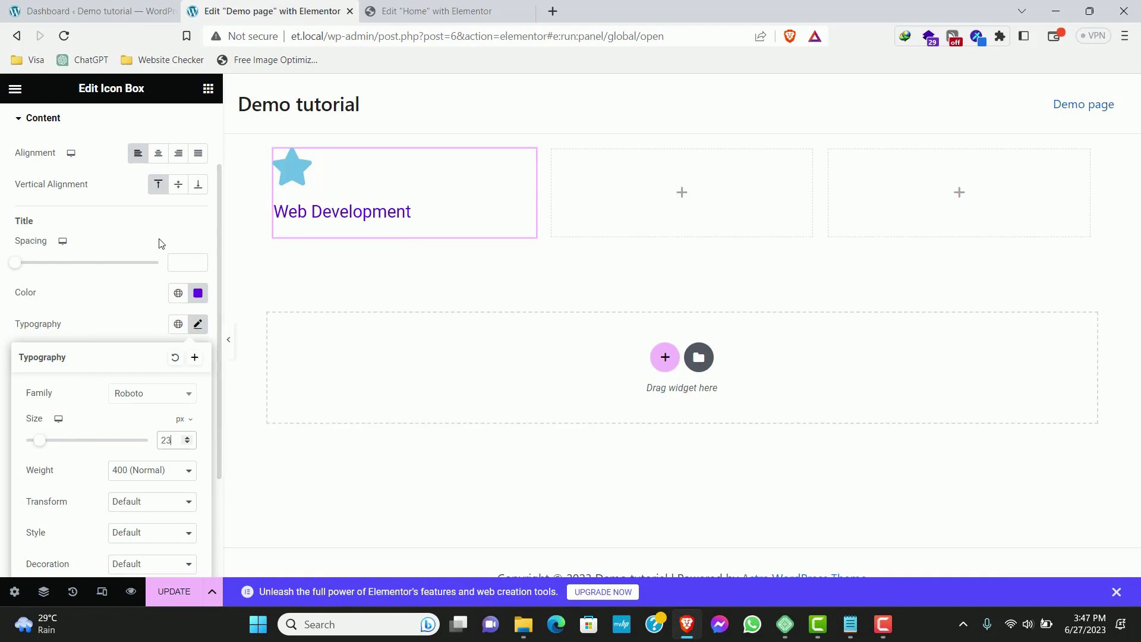
Set the icon's primary color in the icon box to 6300e2
click(82, 125)
click(33, 181)
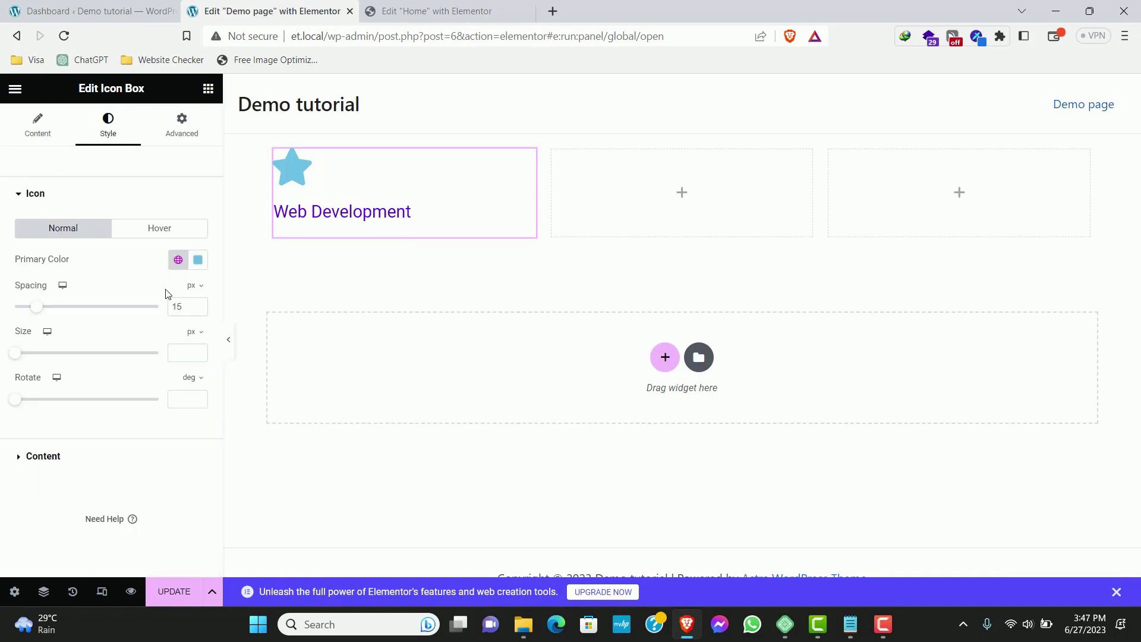
click(200, 264)
key(ctrl+v)
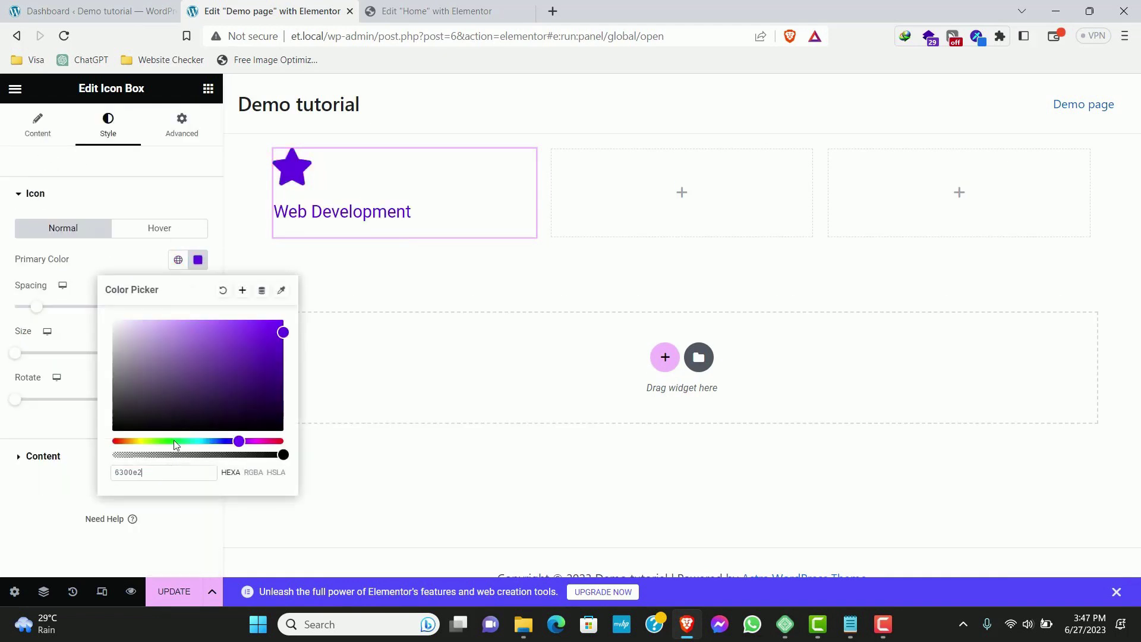
Unlink the icon box margin values and set its top margin to 50 px
click(122, 257)
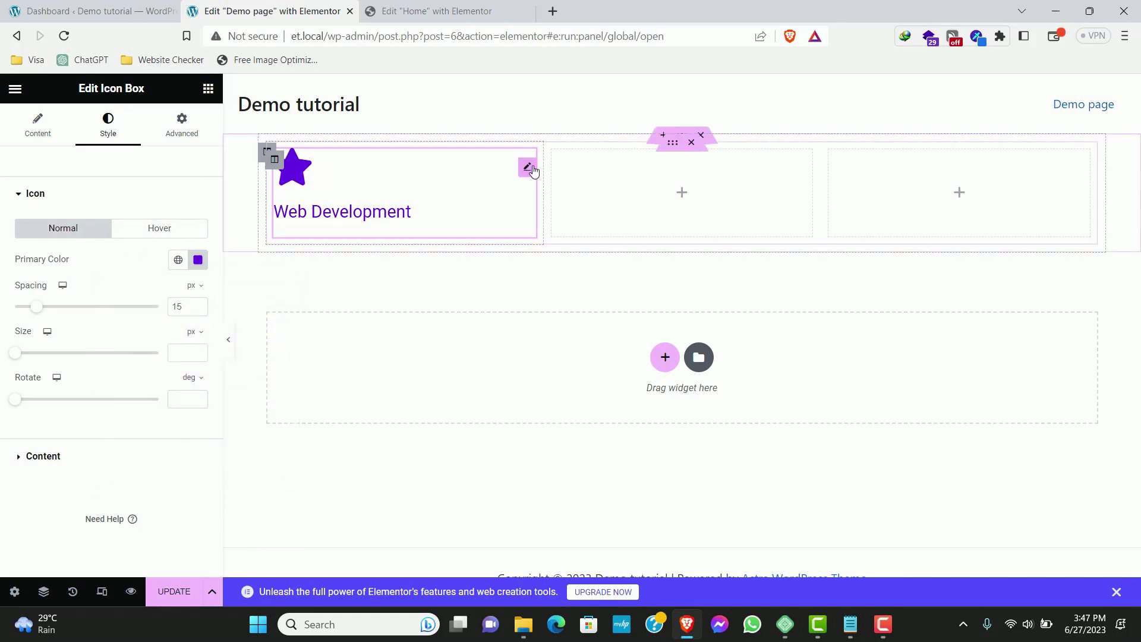
click(188, 126)
click(198, 228)
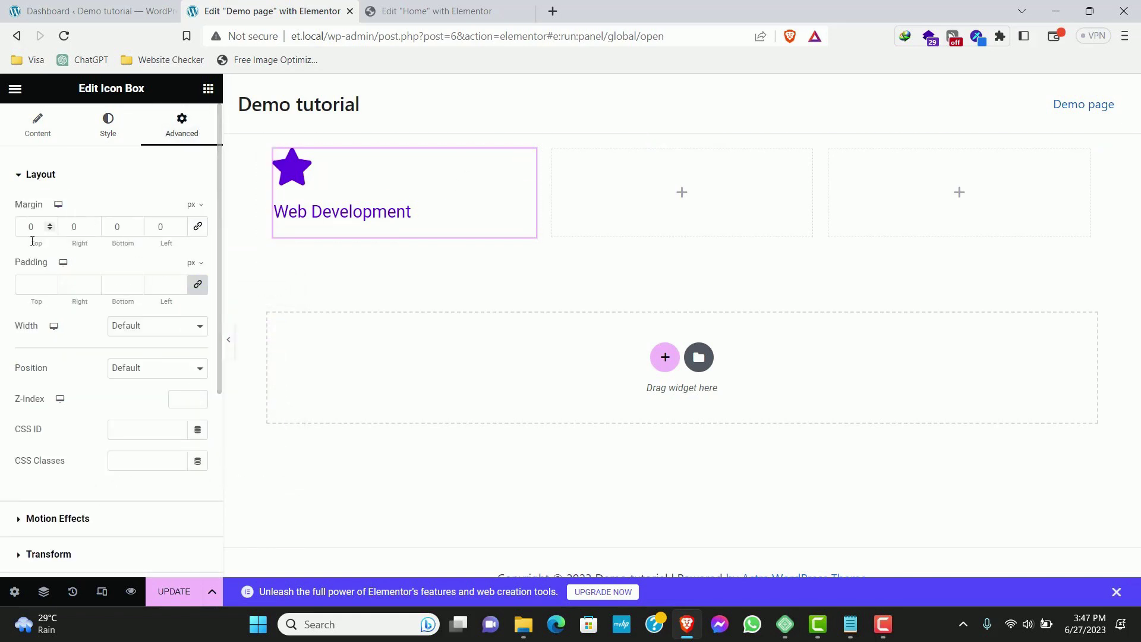
drag(34, 228, 3, 224)
text(50)
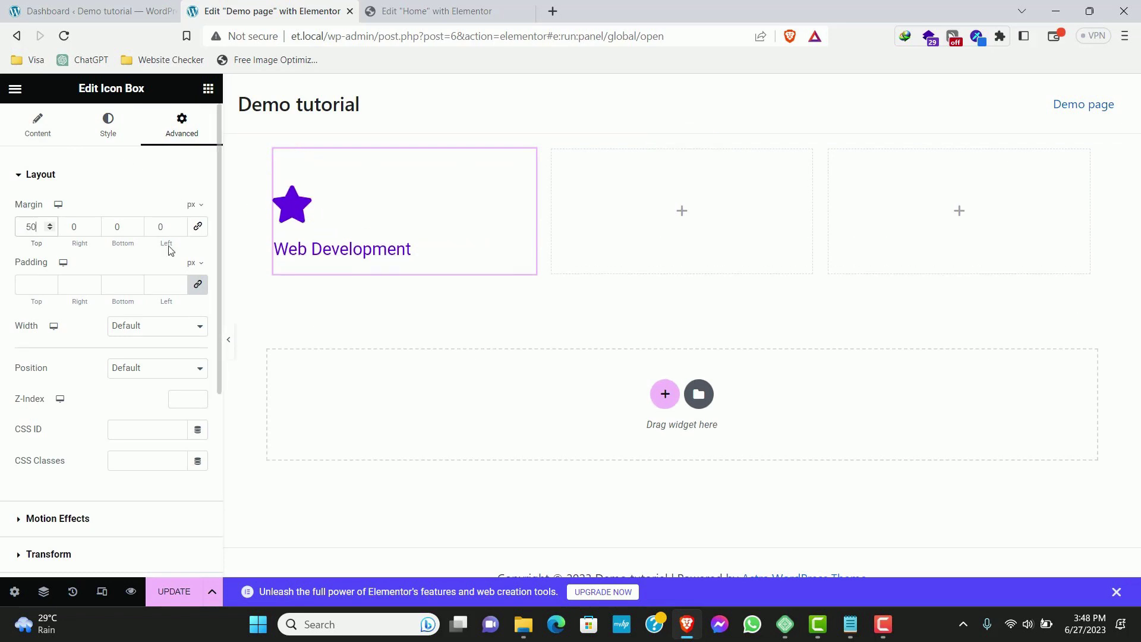
Unlink the icon box padding values and set its right and left padding to 15 px
click(198, 285)
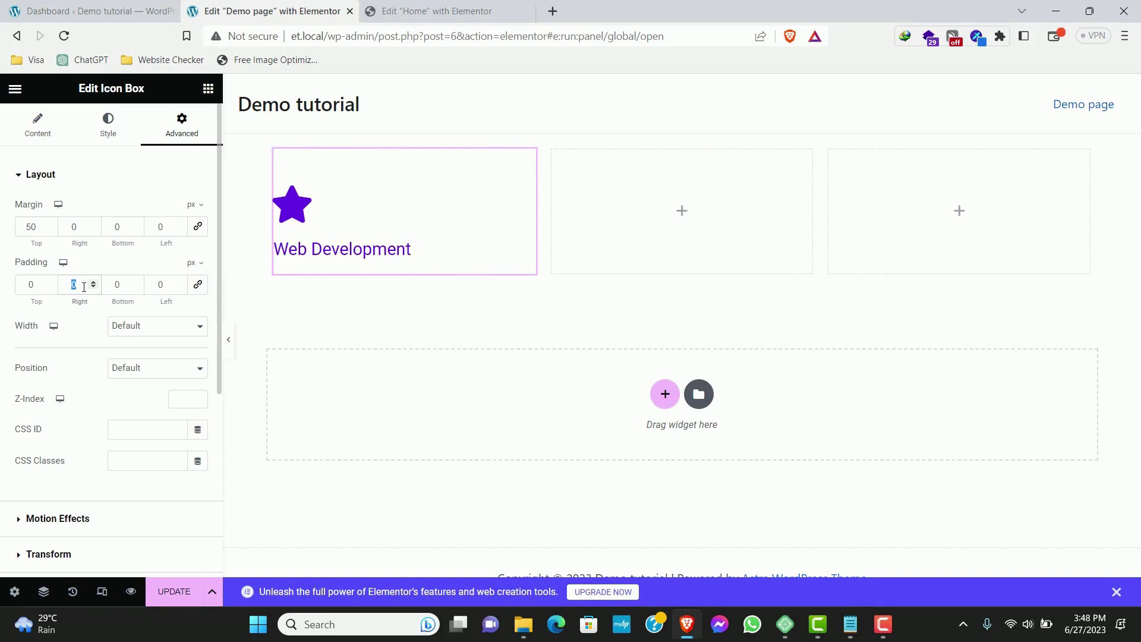
double_click(166, 286)
text(15)
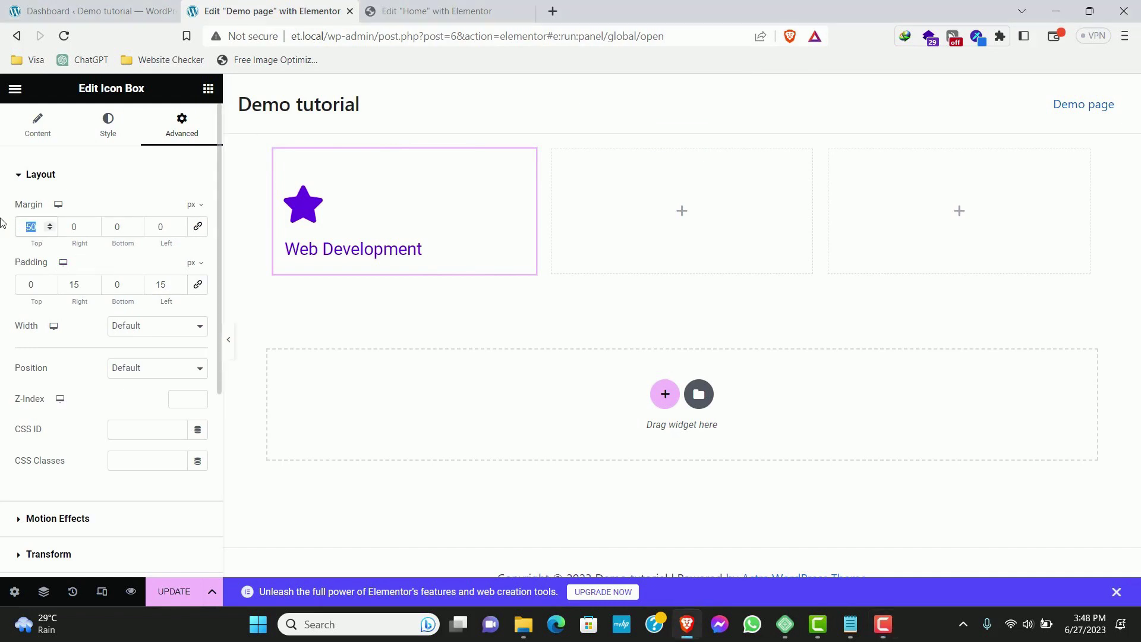
Replace the icon box's top margin with 0 and a top padding of 50 px, and save the page
mouse_move(1, 220)
mouse_down()
mouse_move(13, 271)
mouse_move(30, 271)
mouse_move(3, 232)
mouse_up()
drag(34, 287, 3, 283)
text(50)
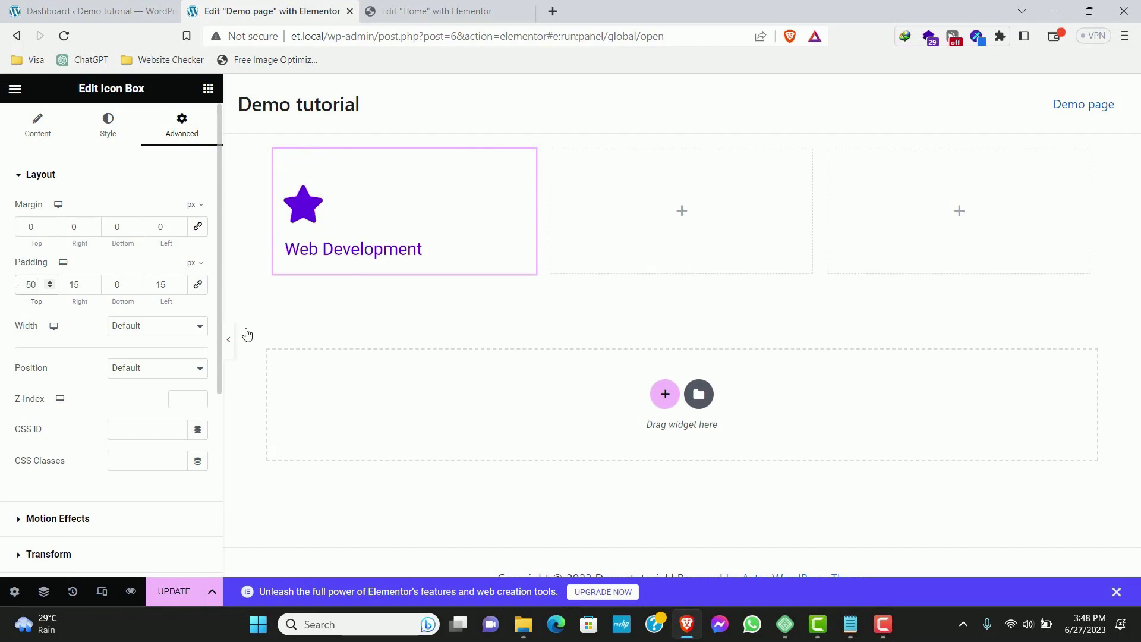
key(ctrl+s)
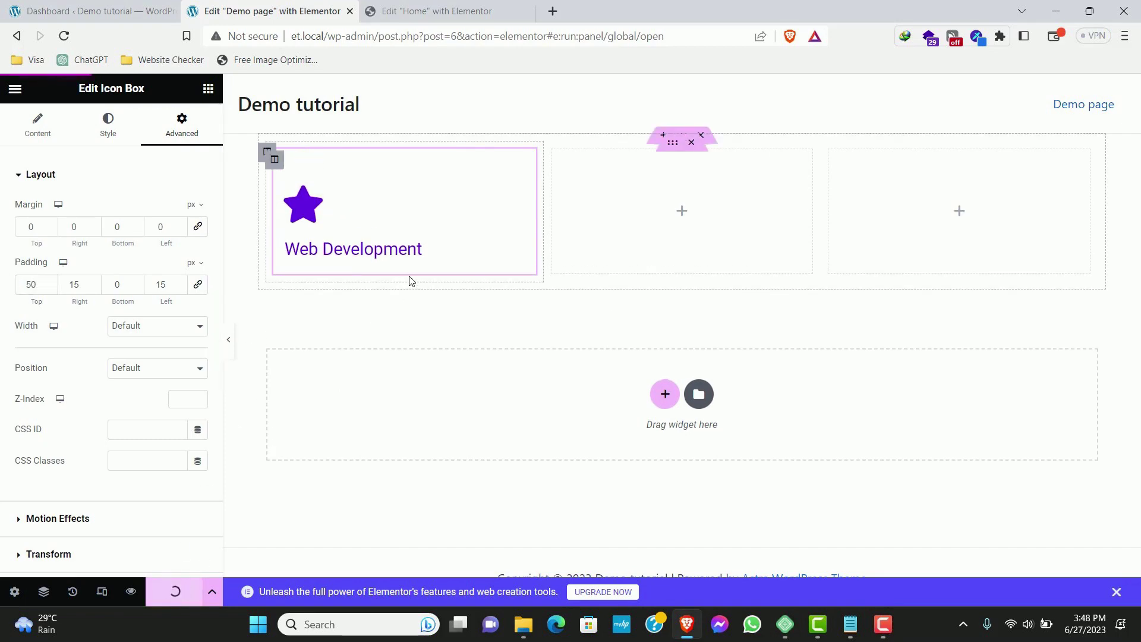
Replace the star in the Web Development icon box with the computer monitor icon found by searching the icon library for "computer"
click(37, 125)
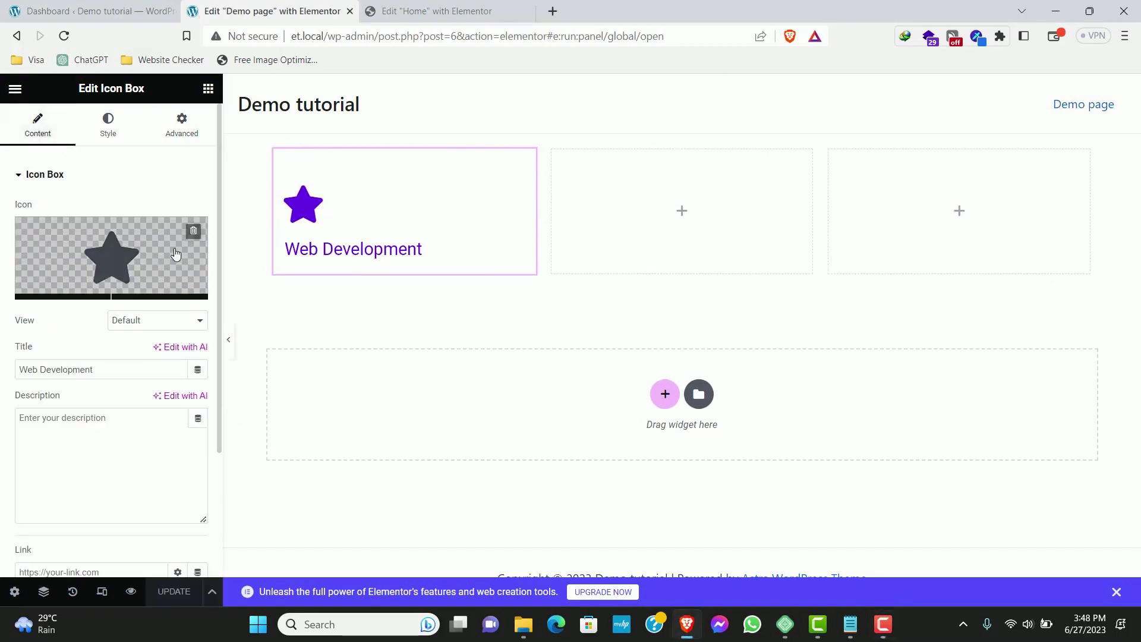
click(170, 257)
click(494, 143)
text(cop)
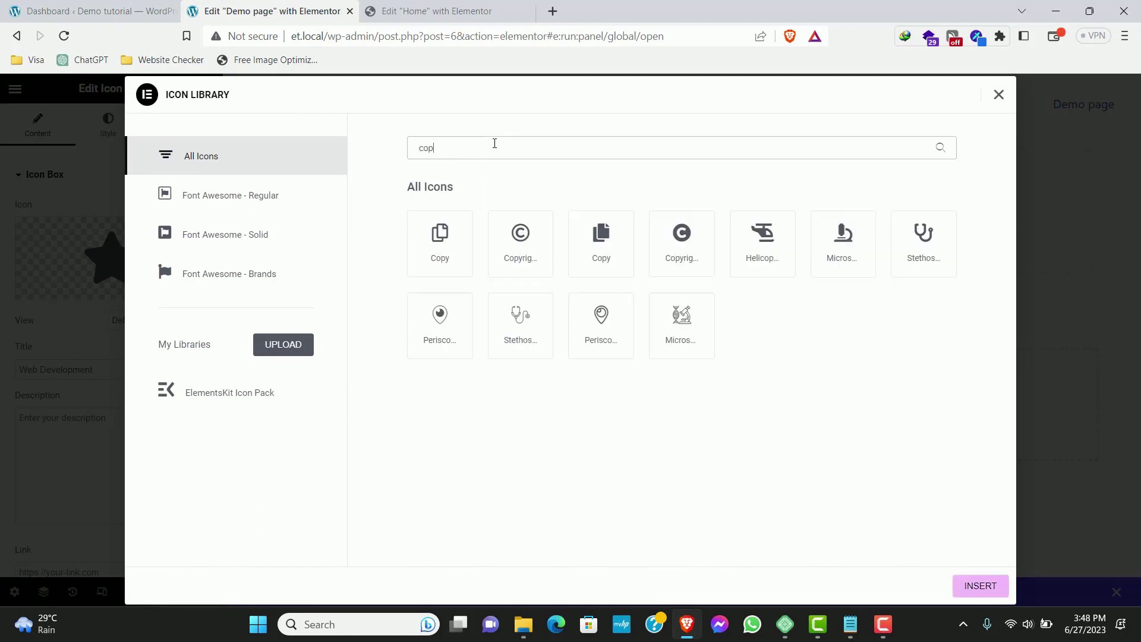
key(BackSpace)
text(mputer)
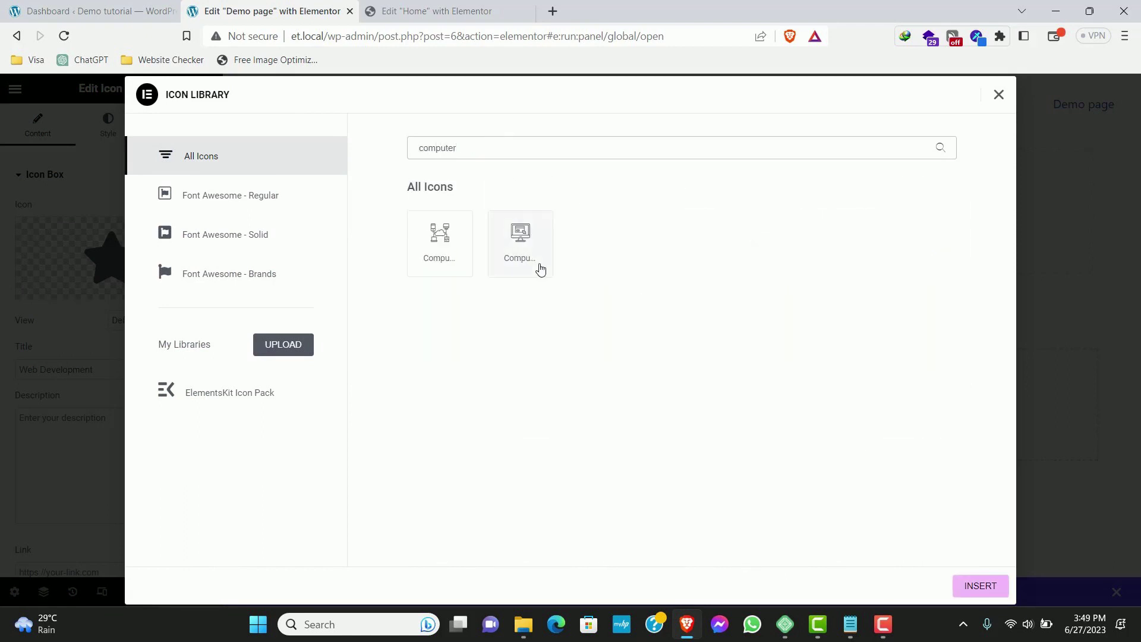
click(539, 267)
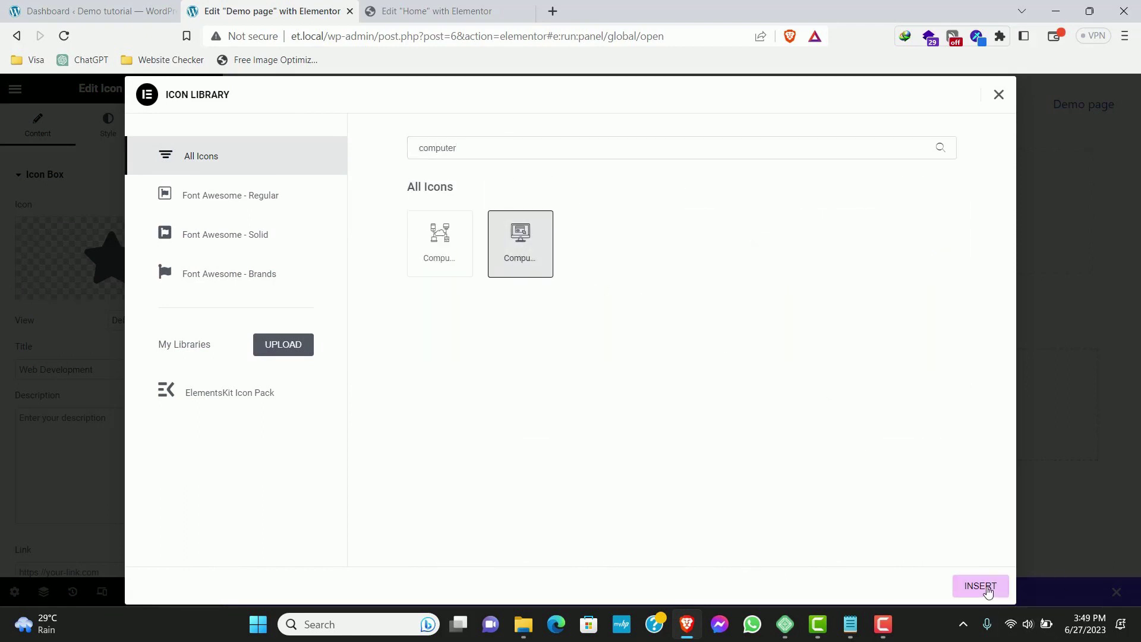
click(981, 587)
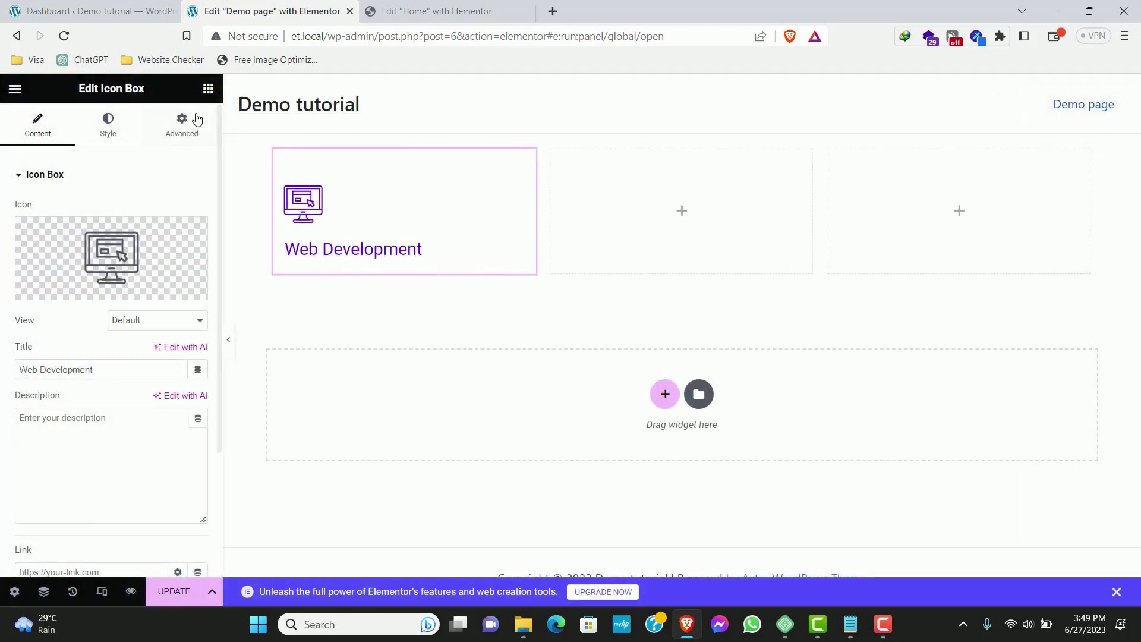
Add an Icon List widget below the Web Development icon box and delete its second and third items
click(208, 89)
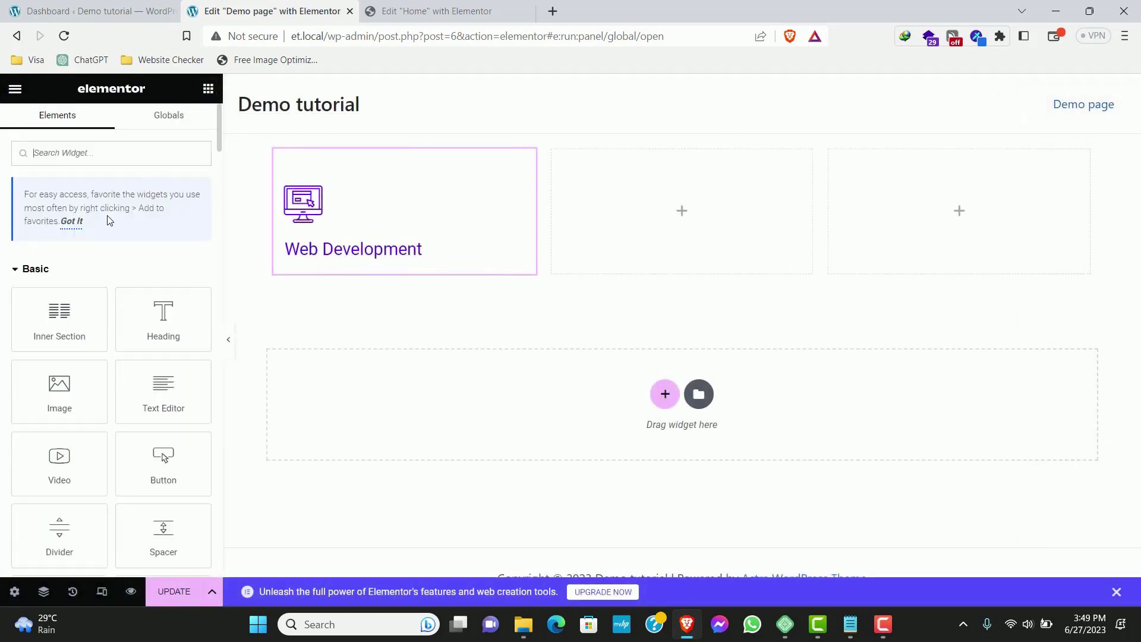
click(114, 151)
text(icon)
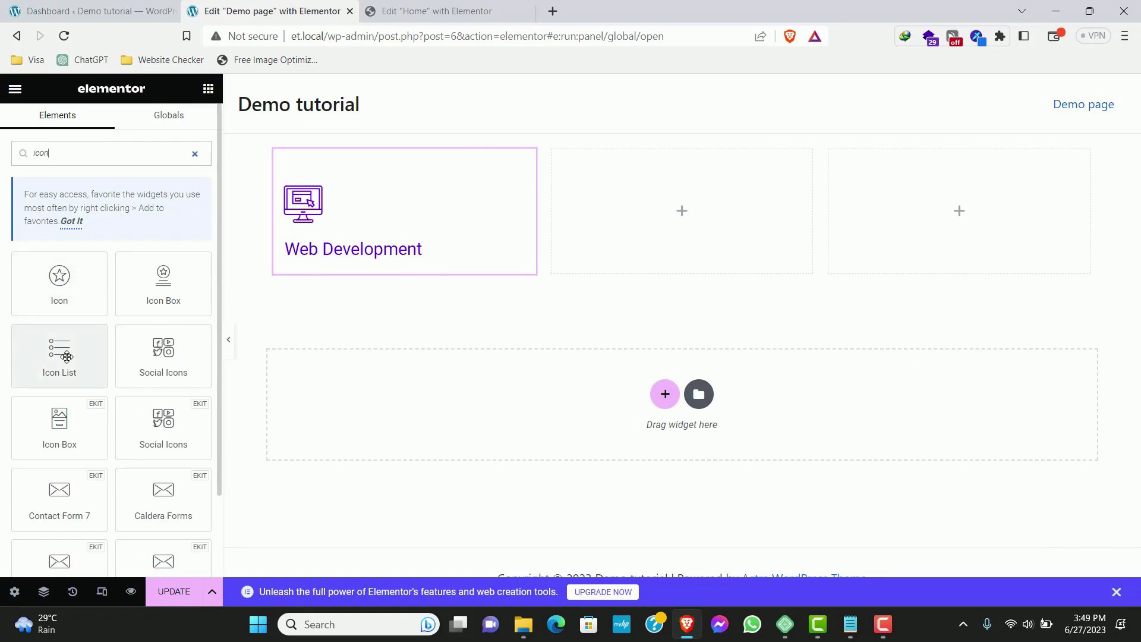
drag(60, 357, 375, 262)
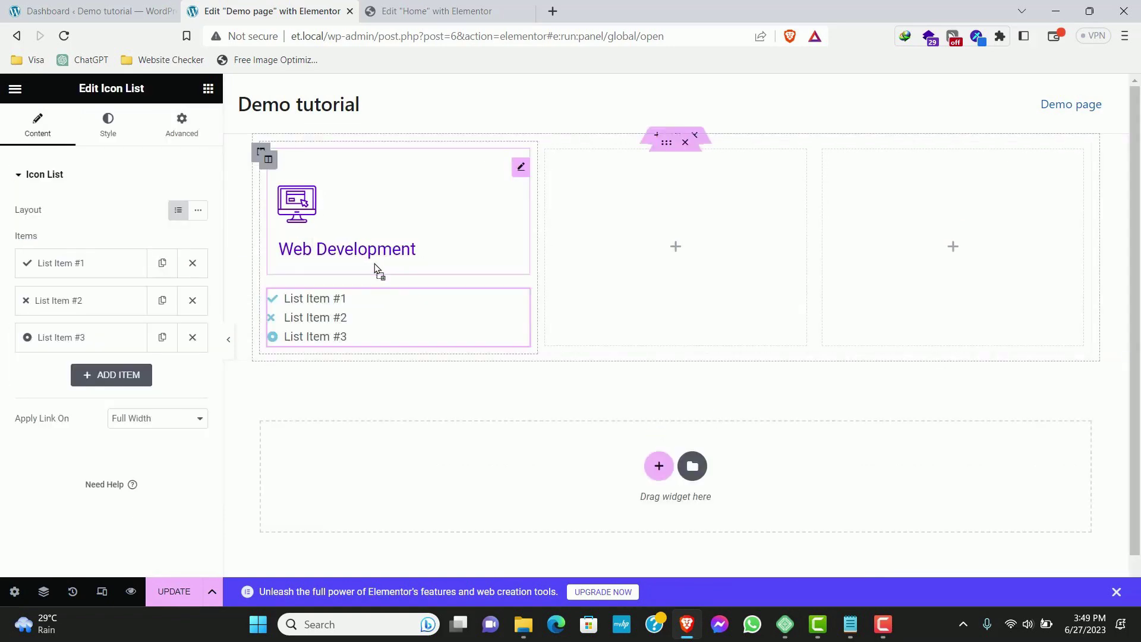
click(192, 300)
click(192, 300)
Change the remaining list item's icon to the thinner Check icon found by searching the icon library for "check"
click(66, 266)
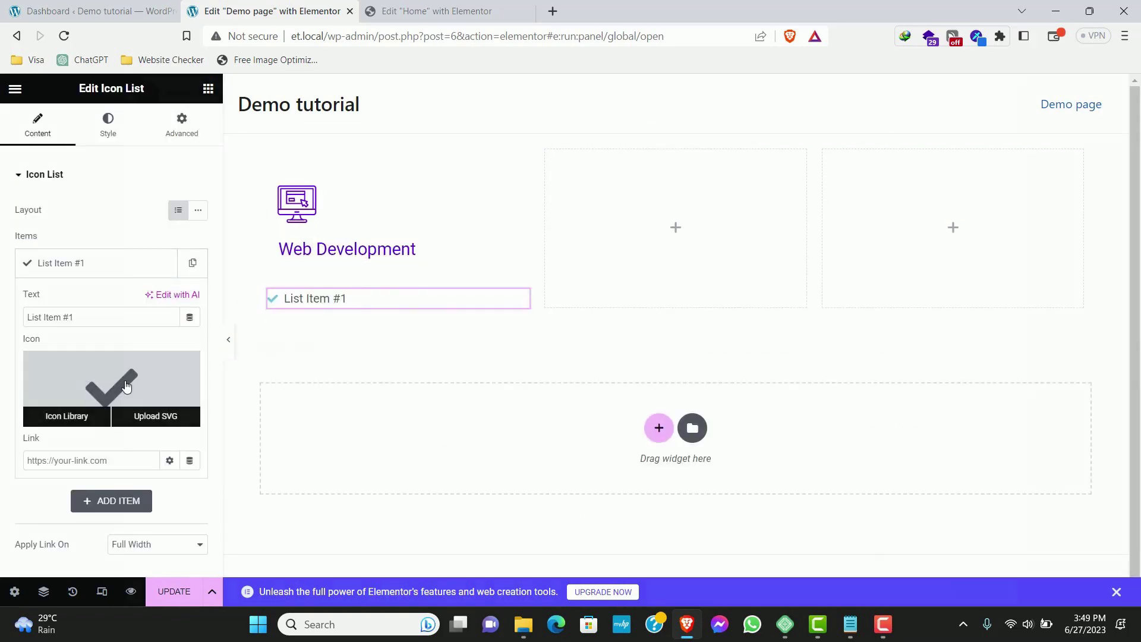
click(68, 415)
text(chce)
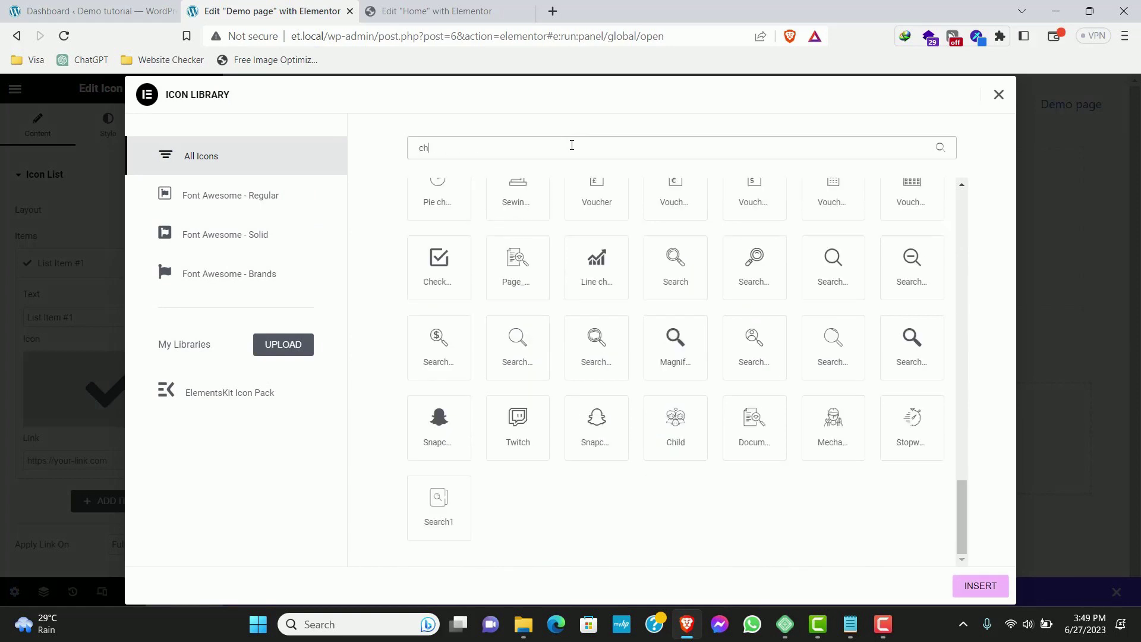
key(BackSpace)
key(BackSpace)
text(eck)
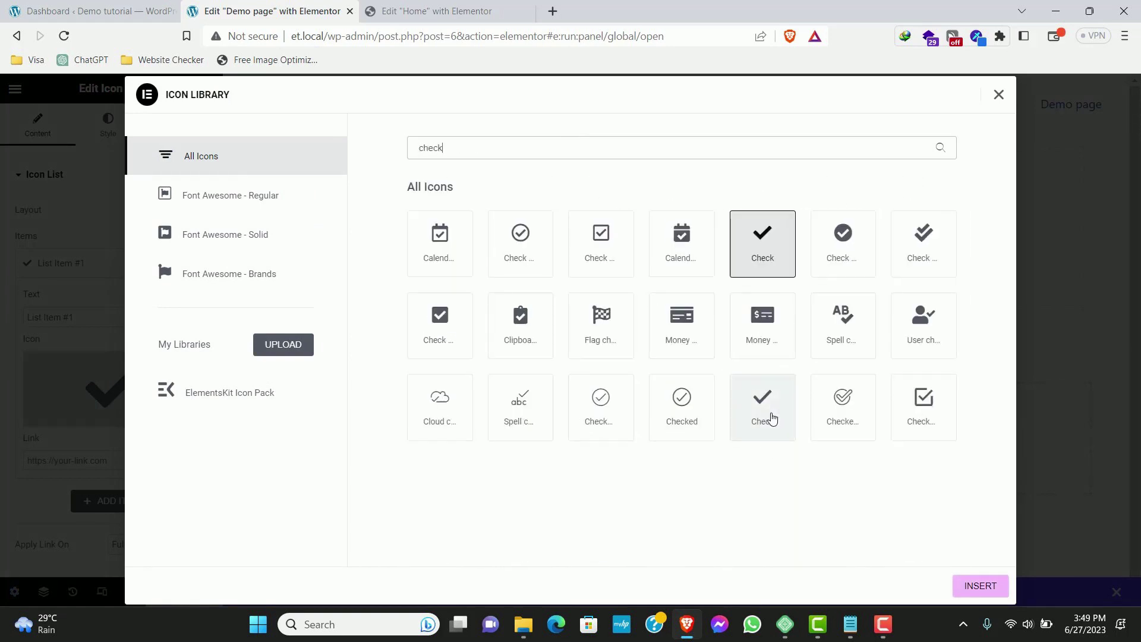
click(767, 419)
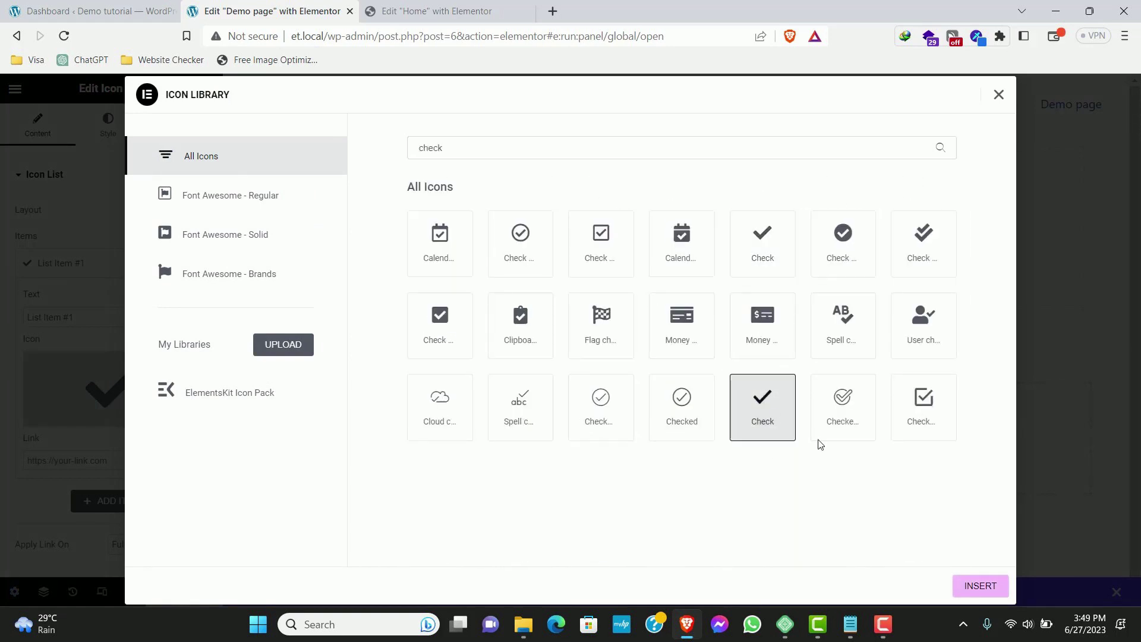
click(980, 585)
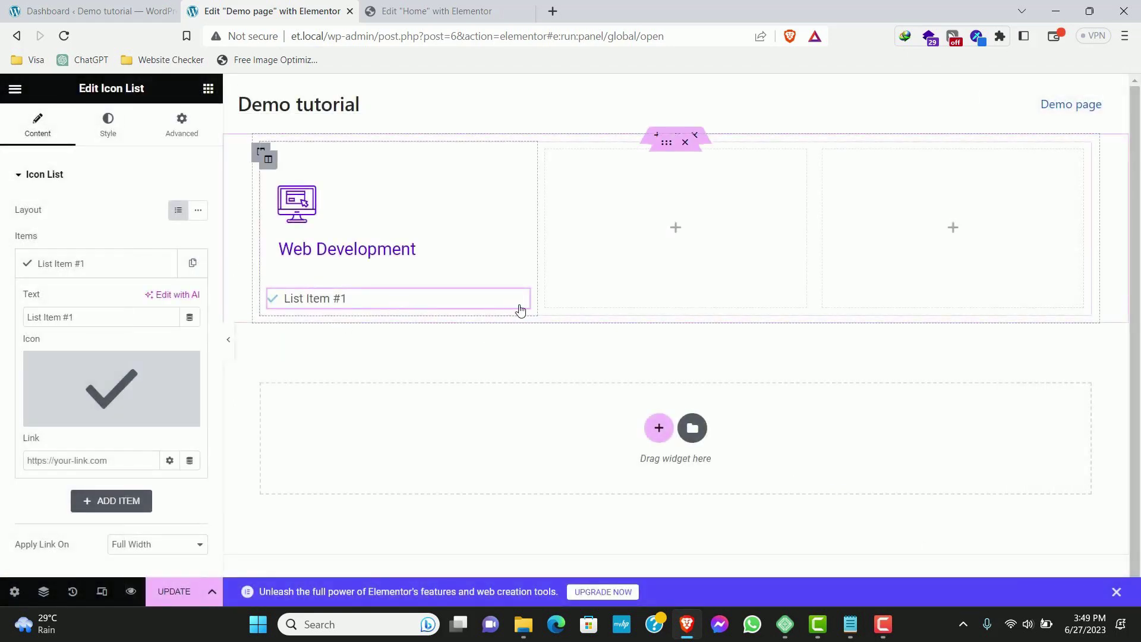
Replace the list item's text with the line "Unique branding: Tailor-made visuals and style to reflect your company's identity." copied from the Dami content file in Notepad
click(47, 317)
key(ctrl+a)
key(alt+Tab)
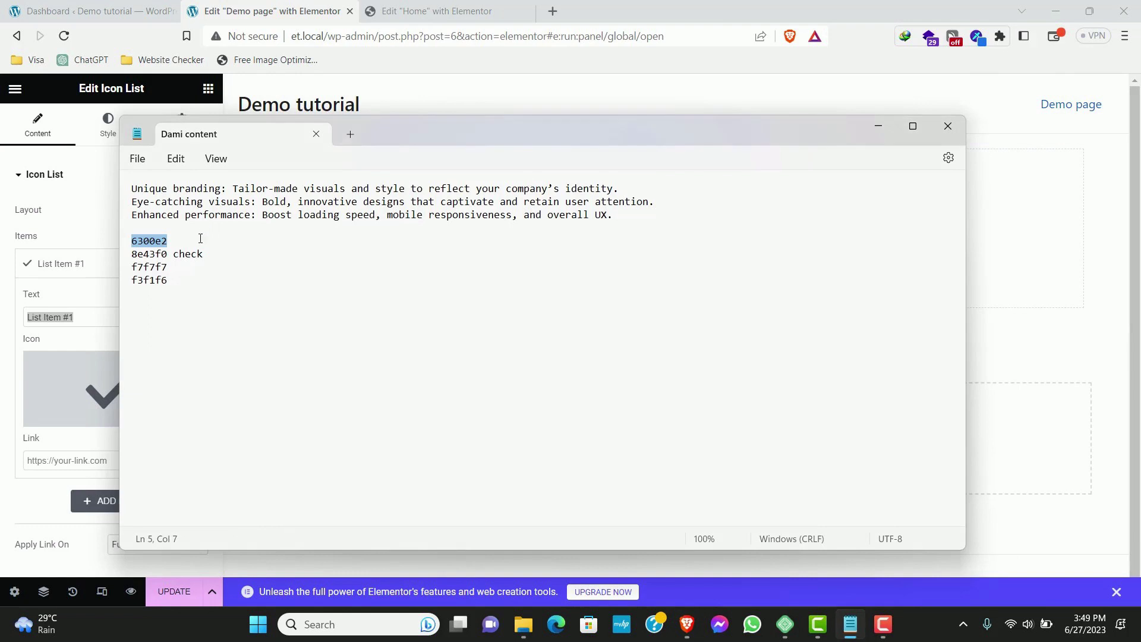
drag(630, 189, 130, 193)
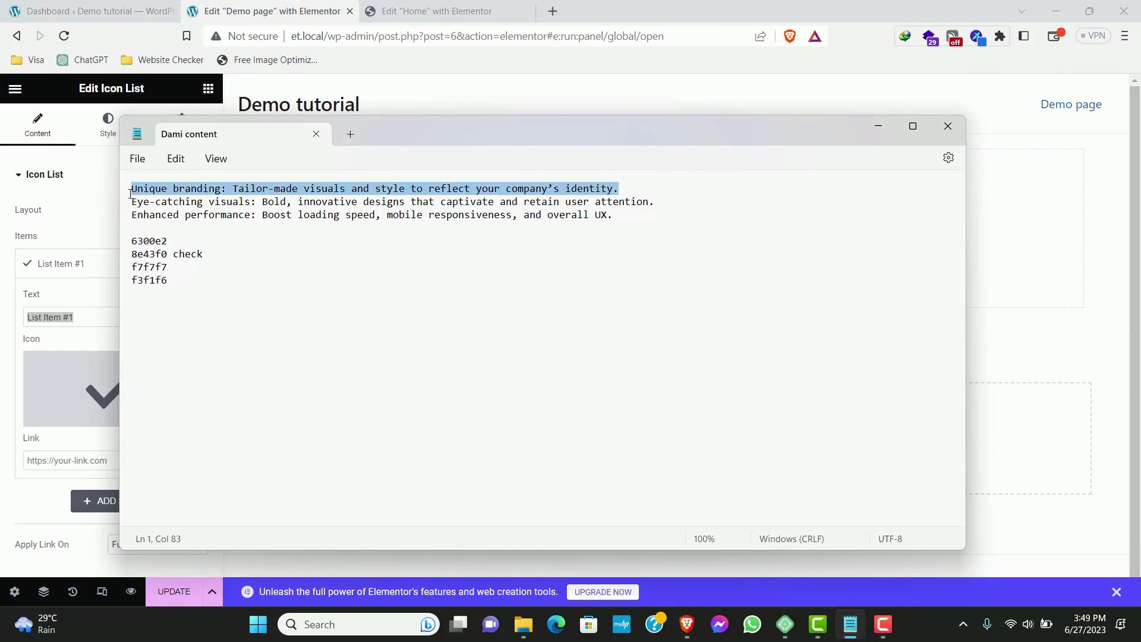
key(ctrl+c)
key(alt+Tab)
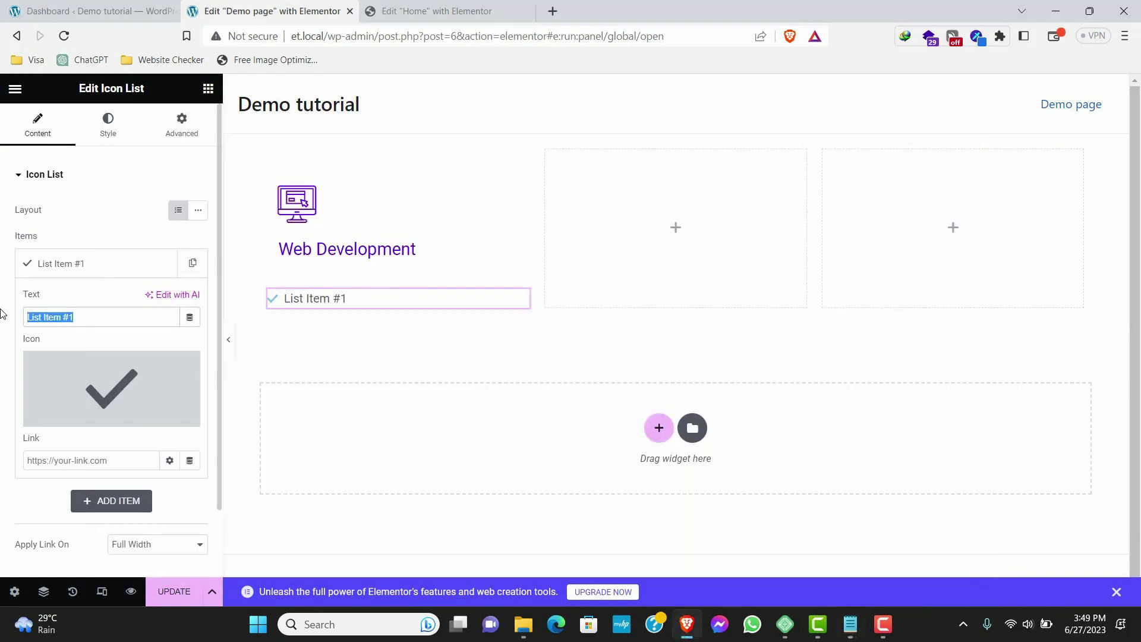
key(ctrl+v)
Set the icon size of the icon list to 12 px
click(104, 127)
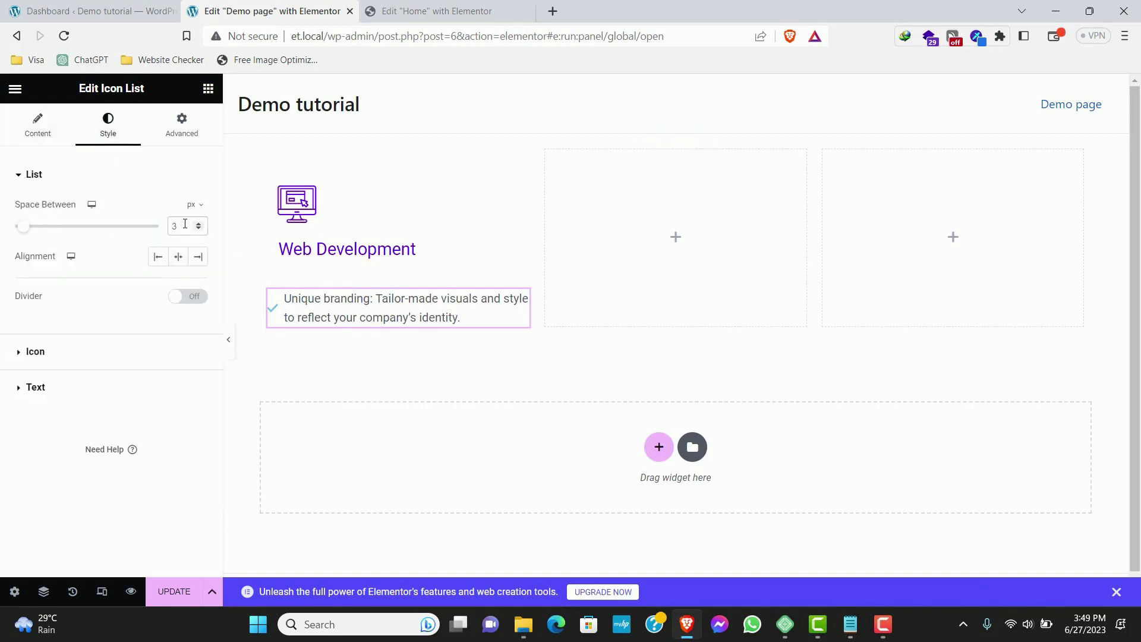
click(34, 350)
click(199, 337)
click(199, 337)
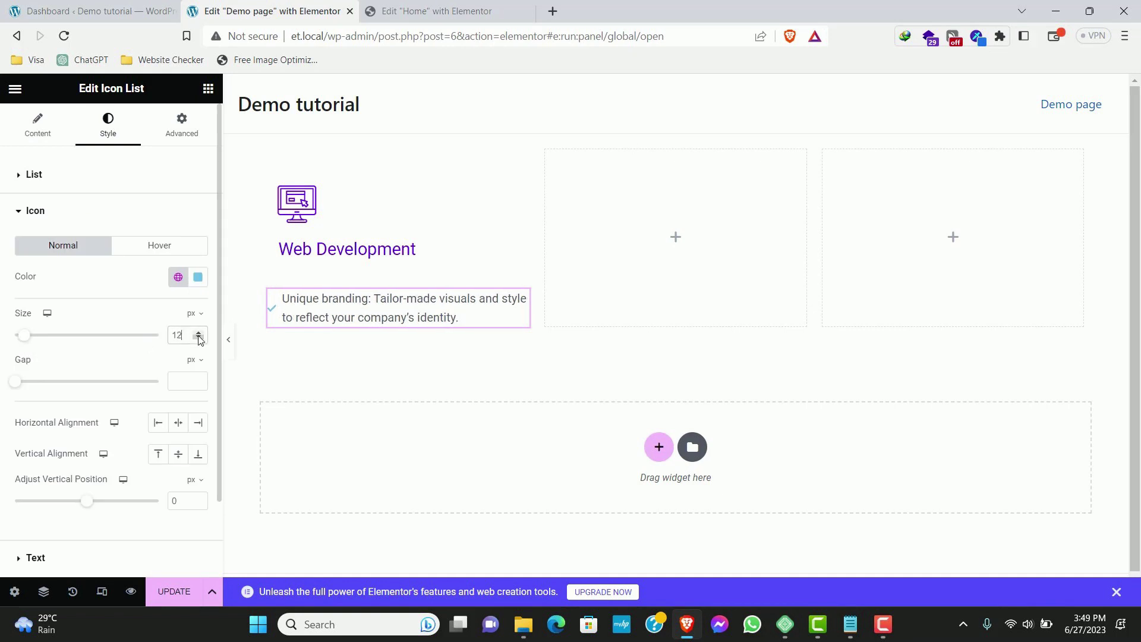
Adjust the list icon's vertical position to 12 px, aligning it right horizontally and to the top vertically
drag(185, 503, 168, 499)
text(12)
click(198, 423)
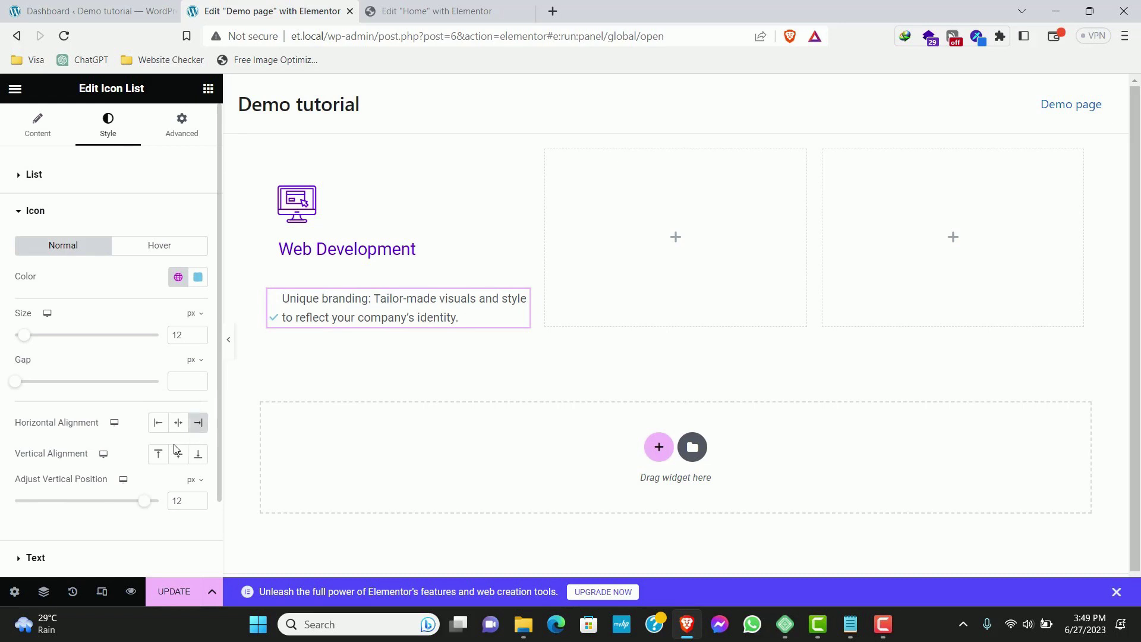
click(158, 454)
Set the icon list's text typography size to 14 px and update the page
scroll(84, 438, down, 2)
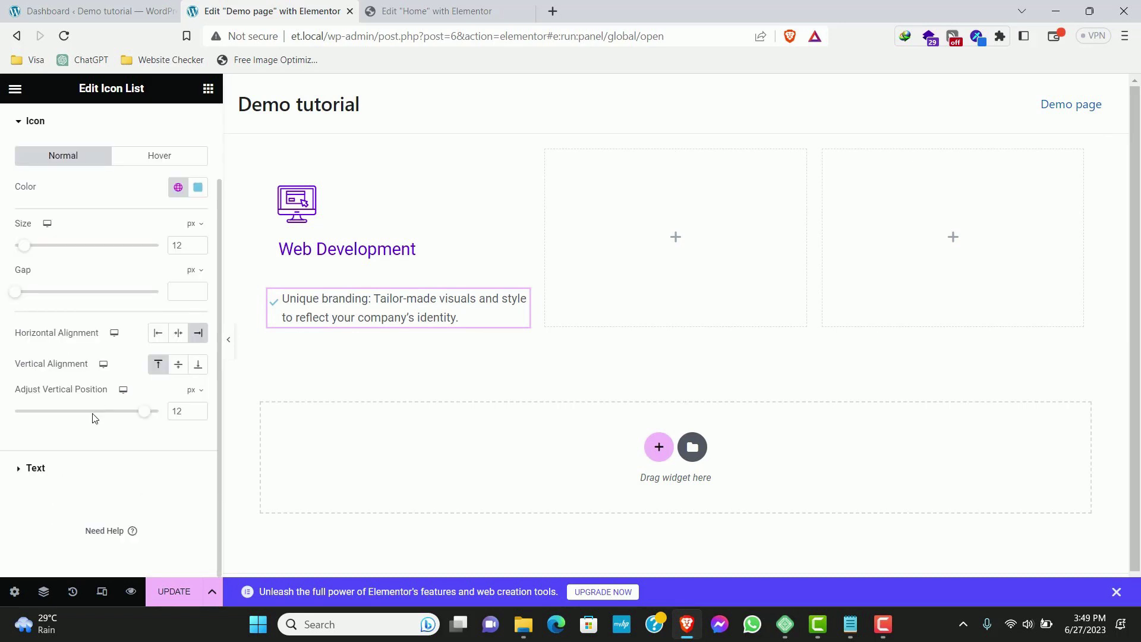
click(31, 468)
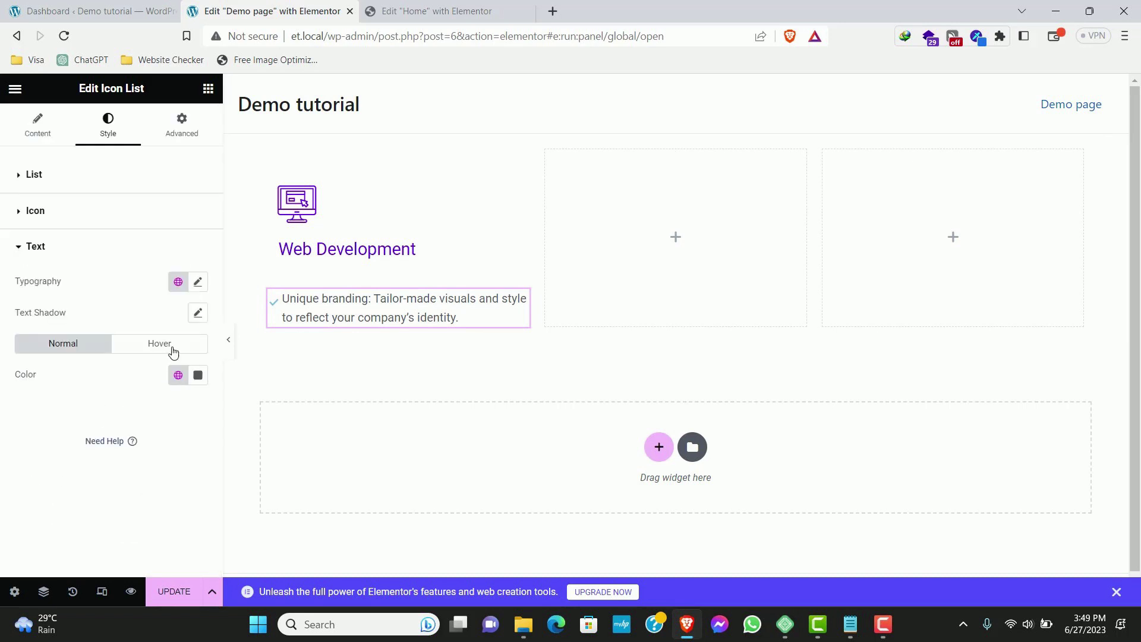
click(198, 283)
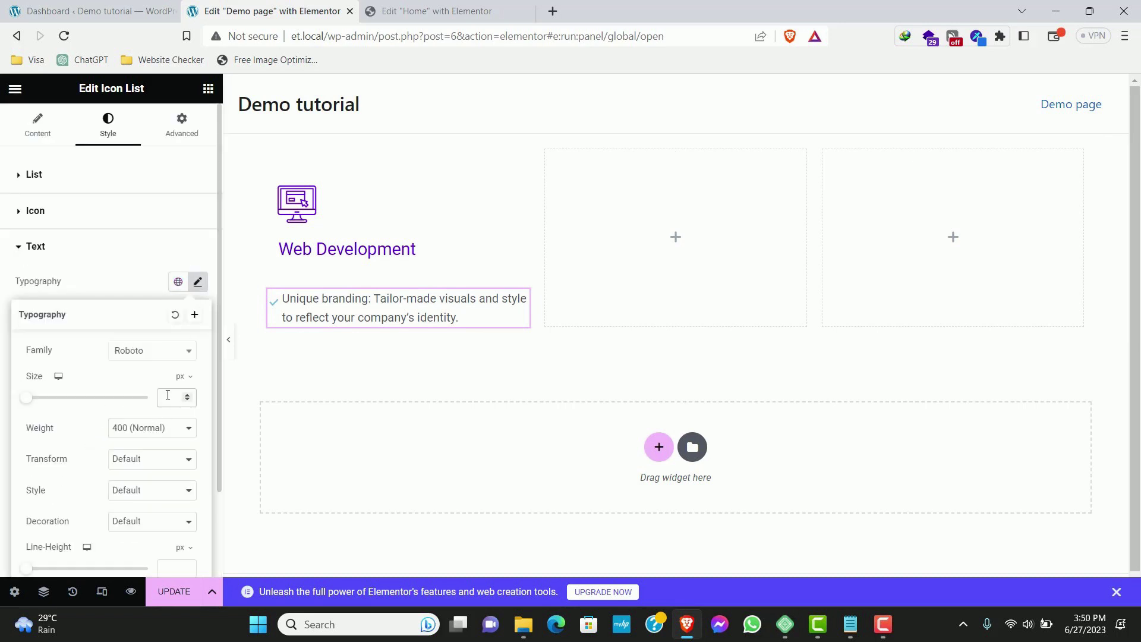
click(167, 395)
text(14)
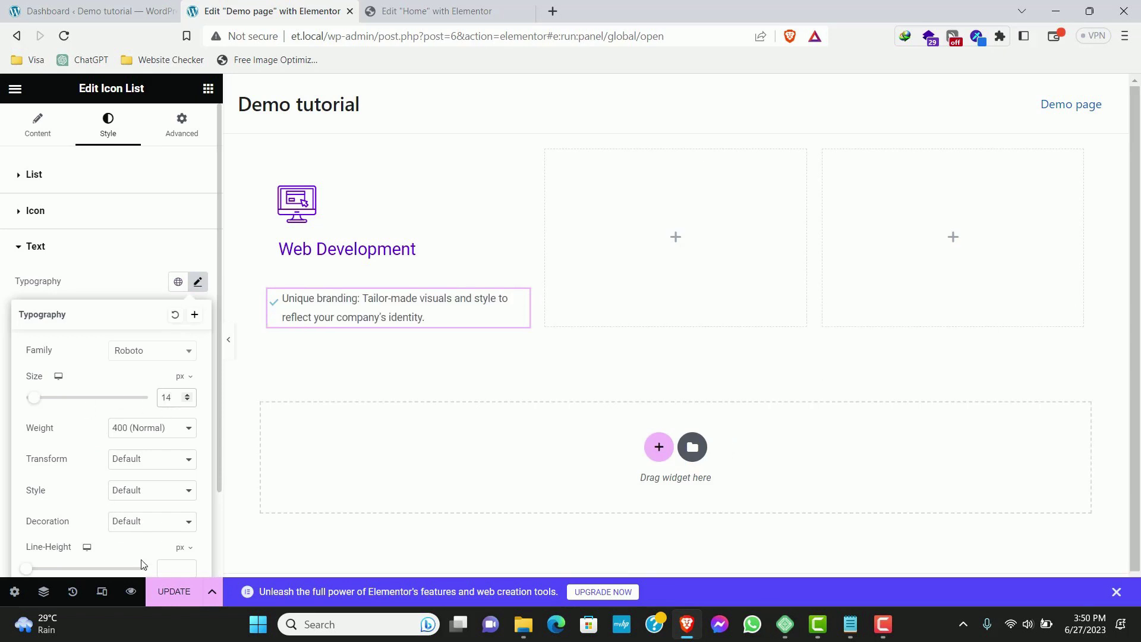
click(179, 592)
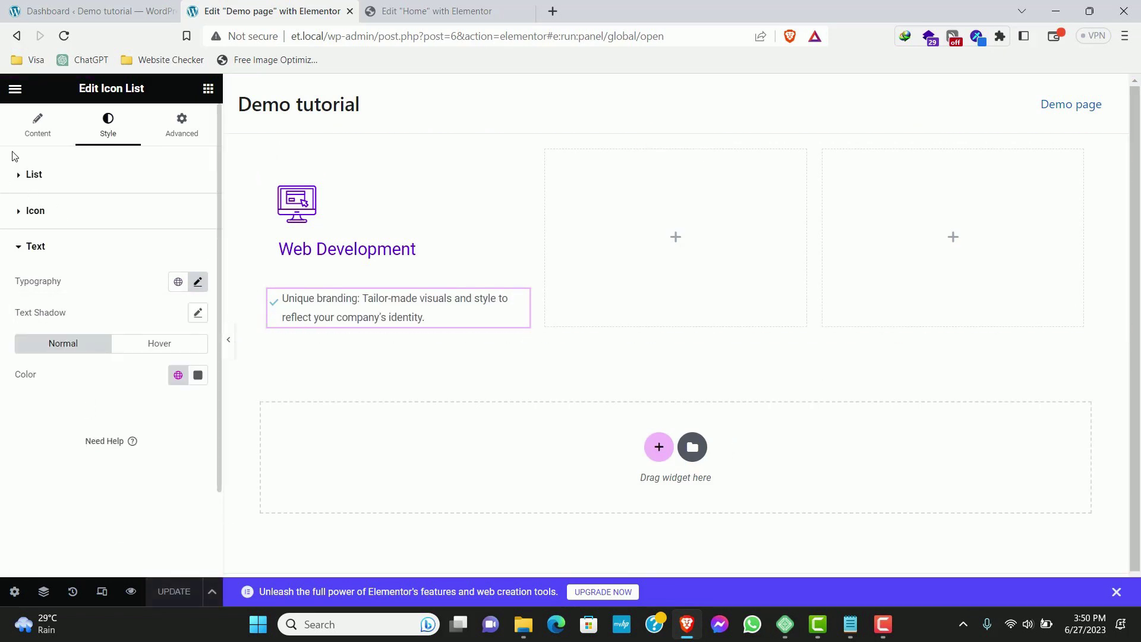
Duplicate the "Unique branding" list item and delete the copy
click(16, 172)
click(31, 131)
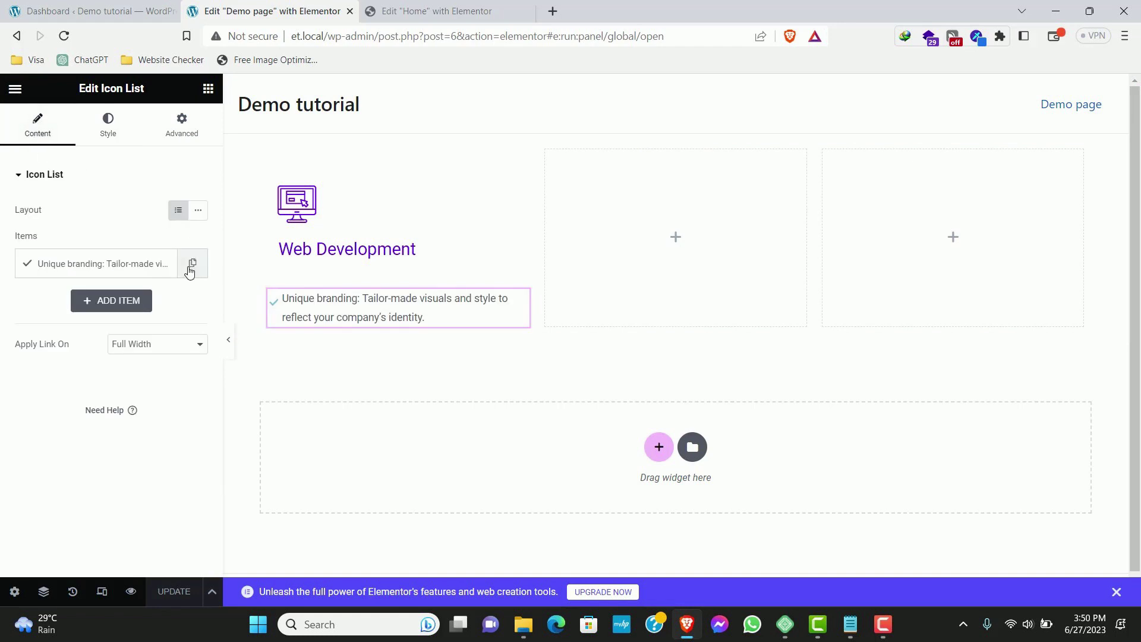
click(191, 263)
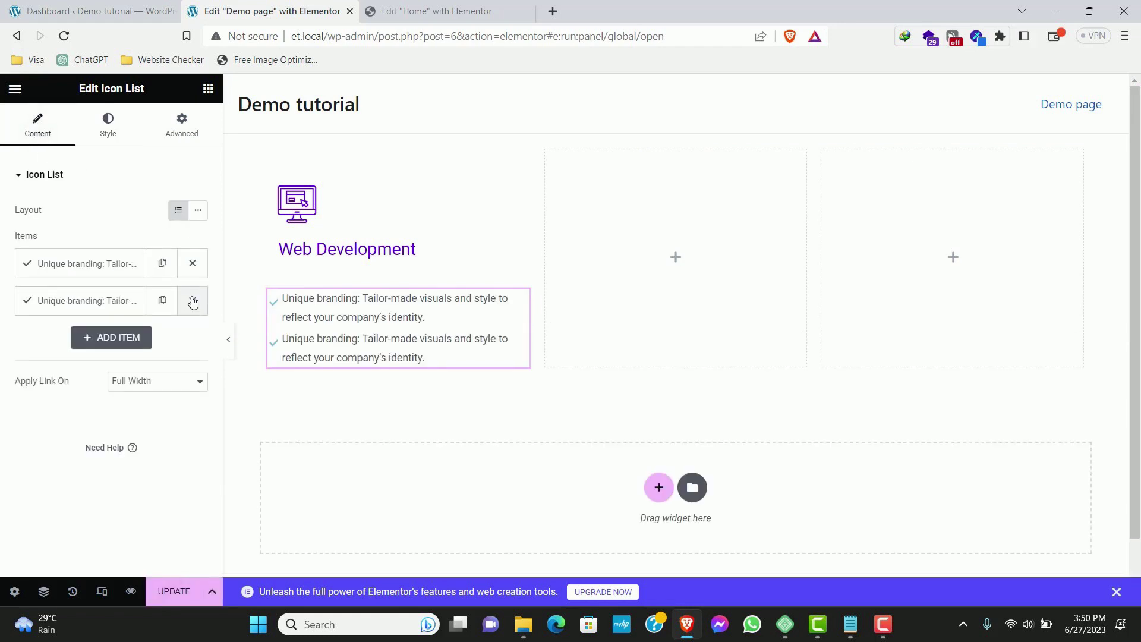
click(192, 300)
click(117, 263)
Set the list icon color to 8e43f0, copied from the Dami content notes in Notepad, and update the page
click(108, 142)
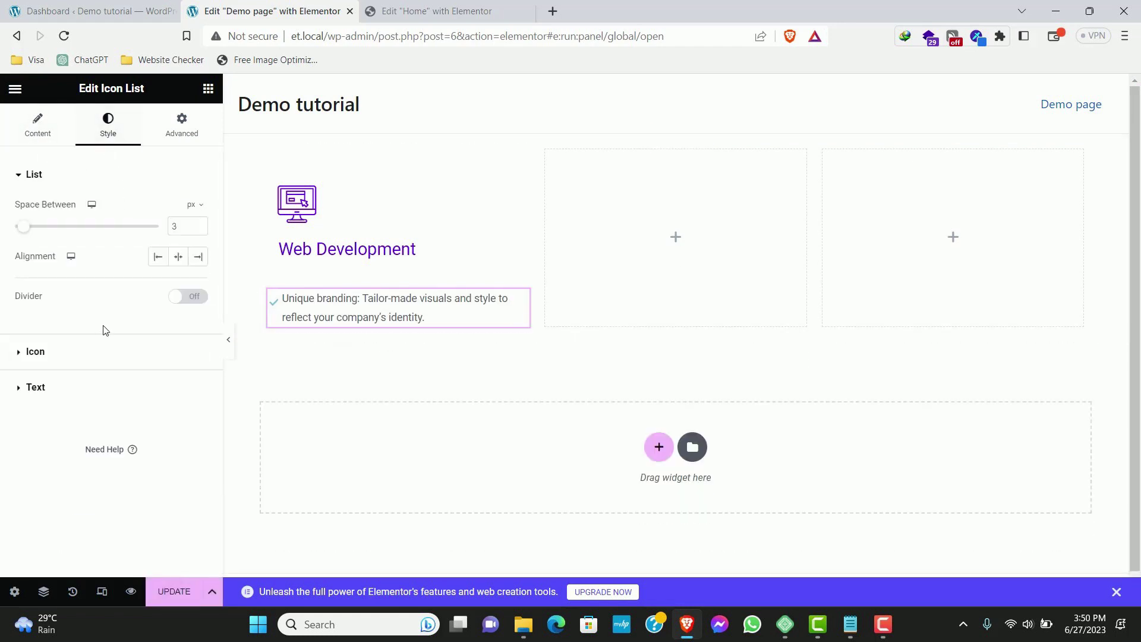
click(35, 352)
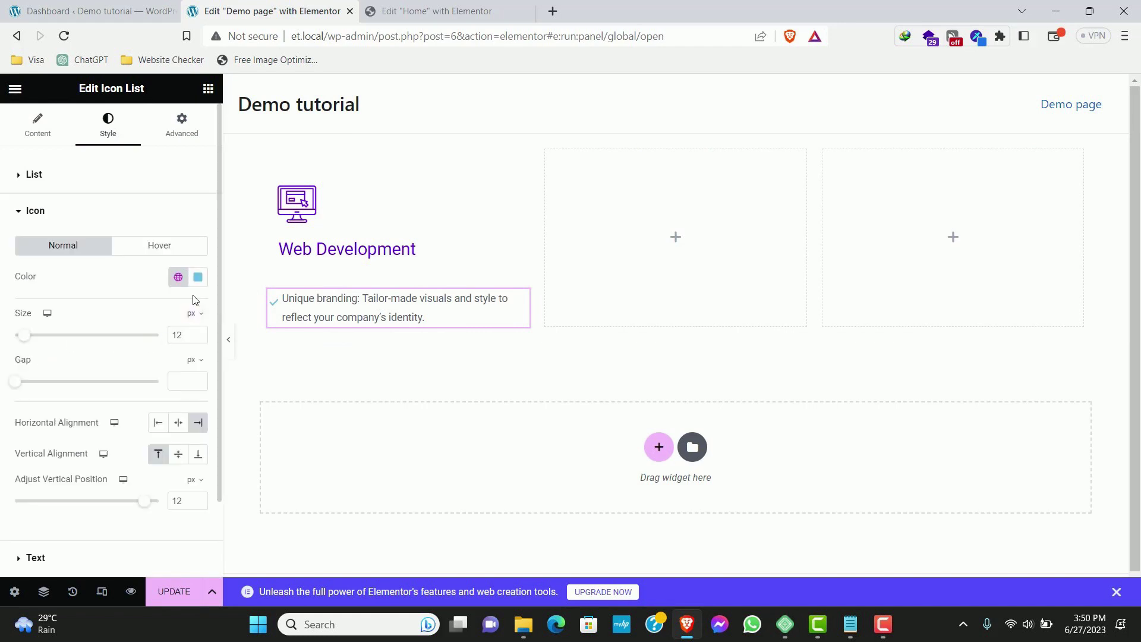
click(851, 624)
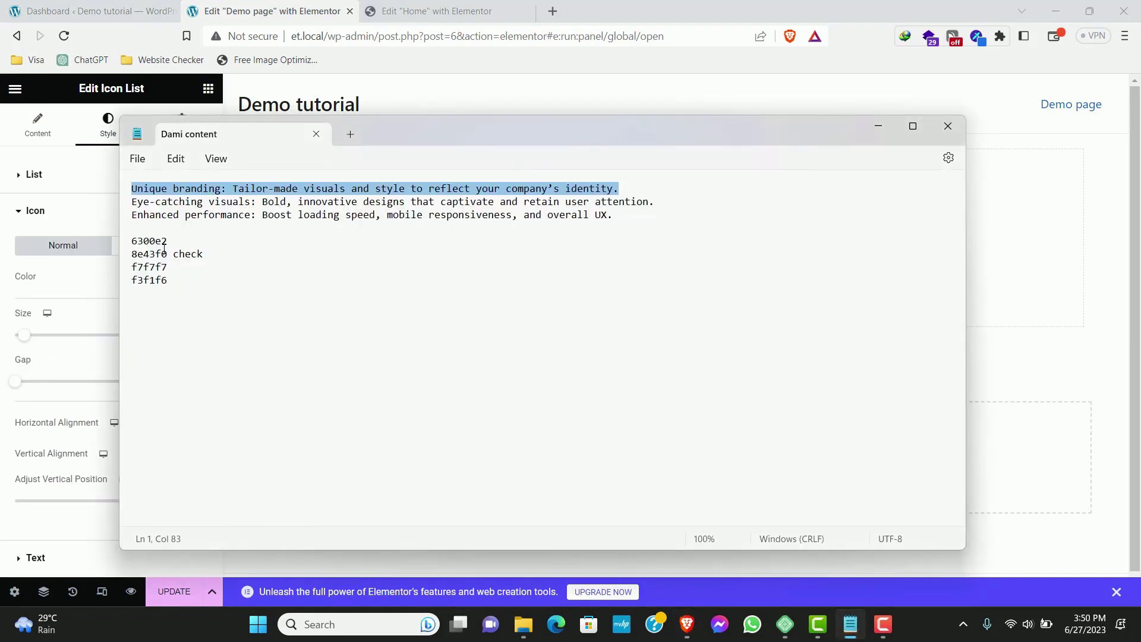
drag(167, 253, 133, 255)
key(ctrl+c)
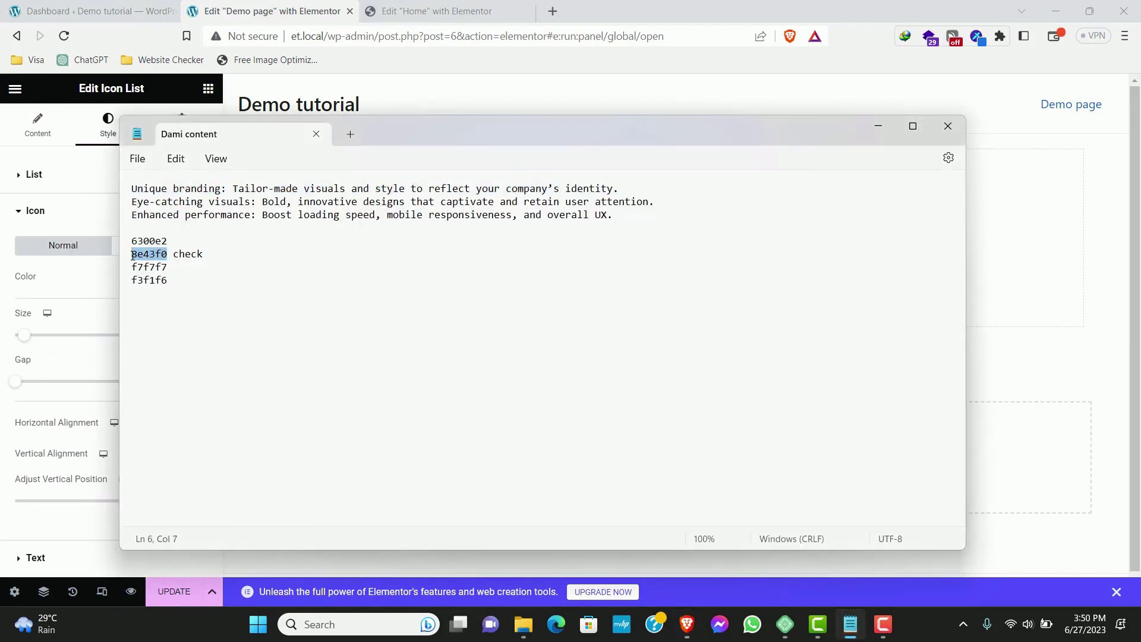
click(107, 273)
click(198, 276)
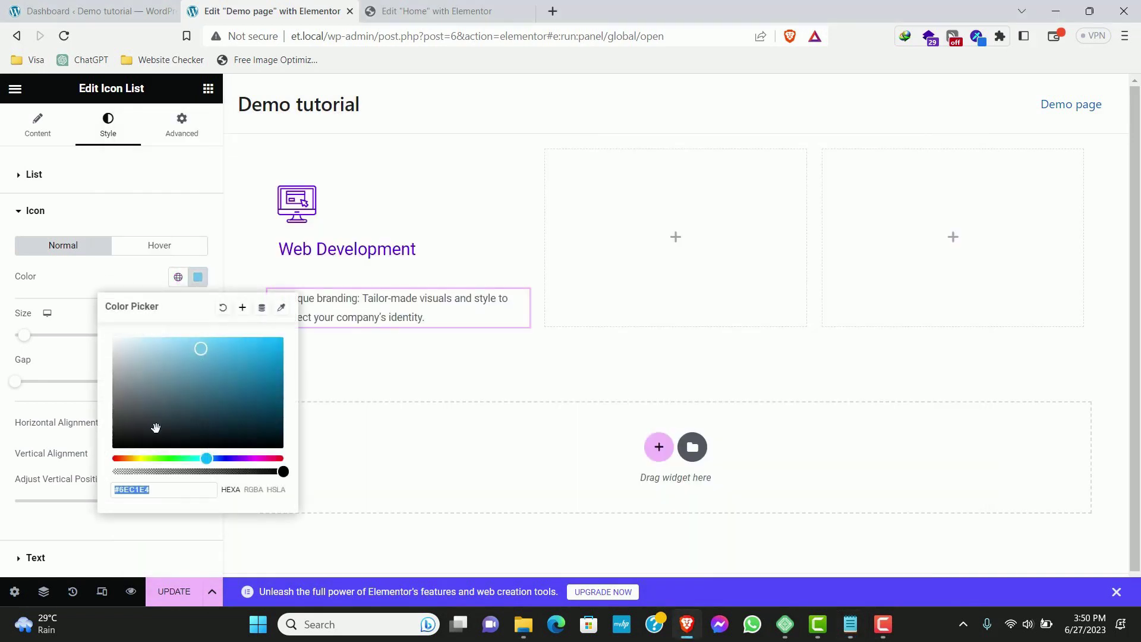
key(ctrl+v)
click(67, 286)
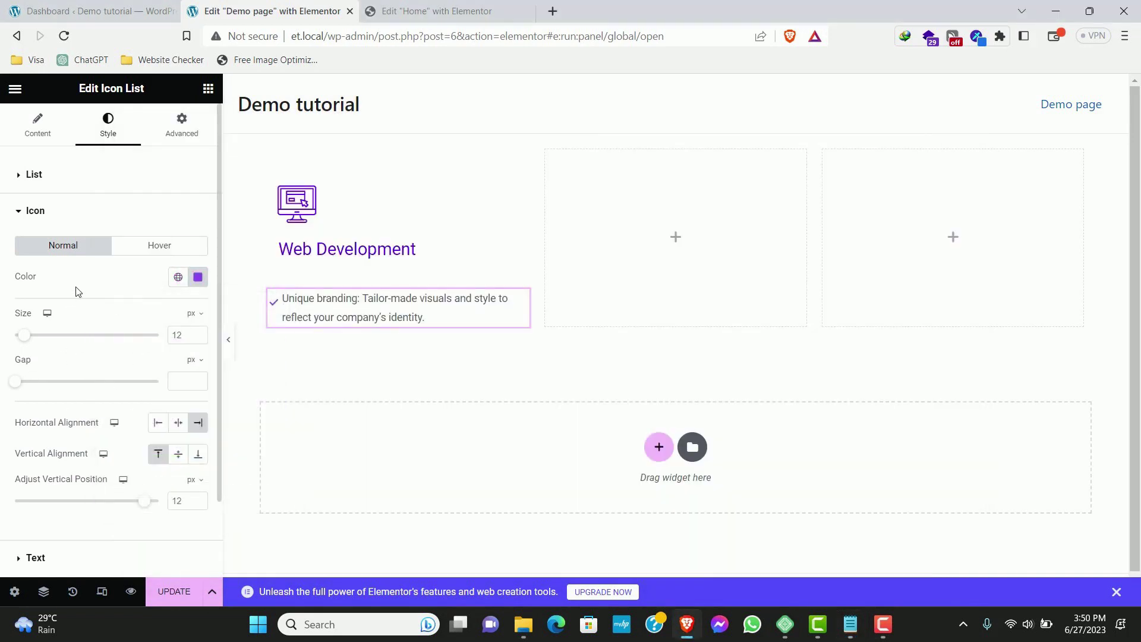
click(174, 591)
Duplicate the "Unique branding" list item twice to make three items in the icon list
click(36, 126)
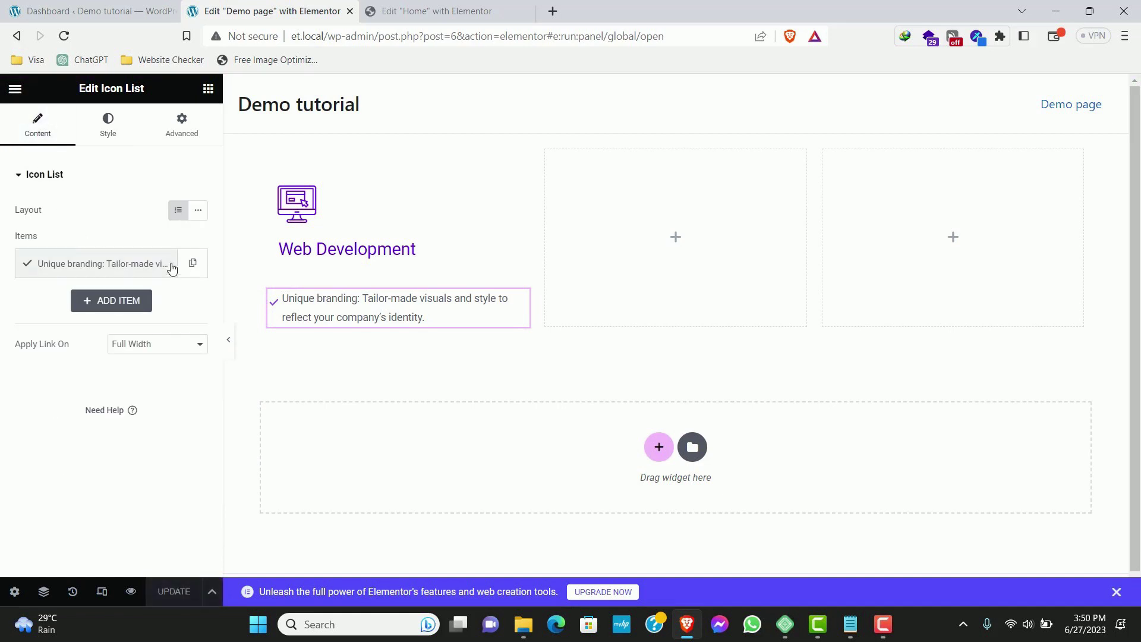
click(193, 263)
click(162, 300)
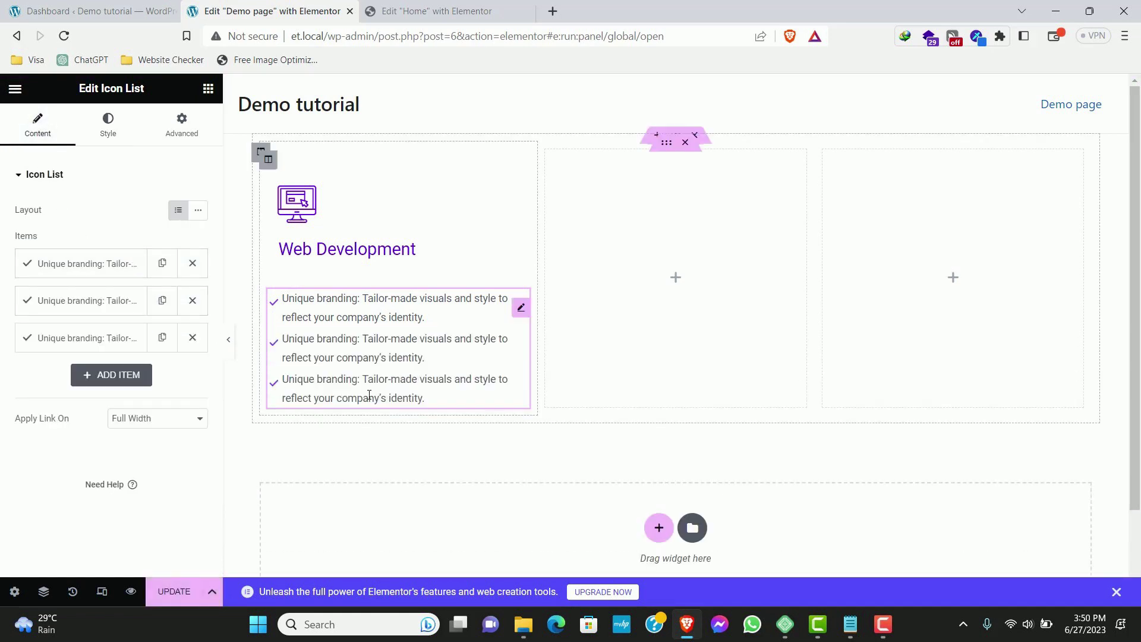
Replace the second list item's text with "Eye-catching visuals: Bold, innovative designs that captivate and retain user attention." copied from the Notepad notes
click(850, 624)
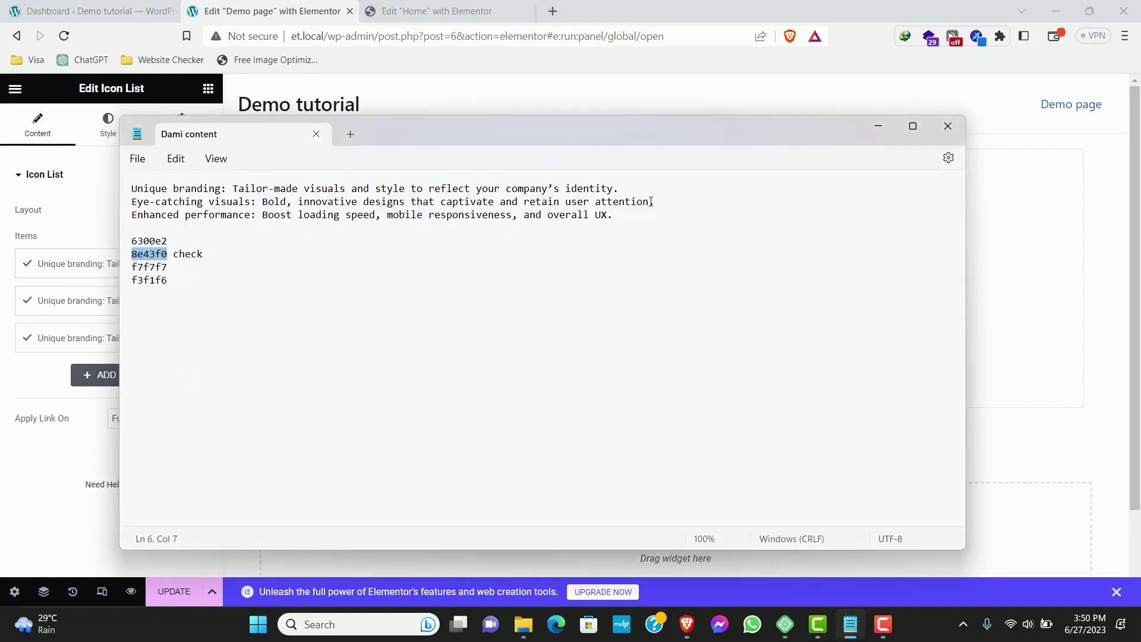
drag(650, 201, 124, 198)
key(ctrl+c)
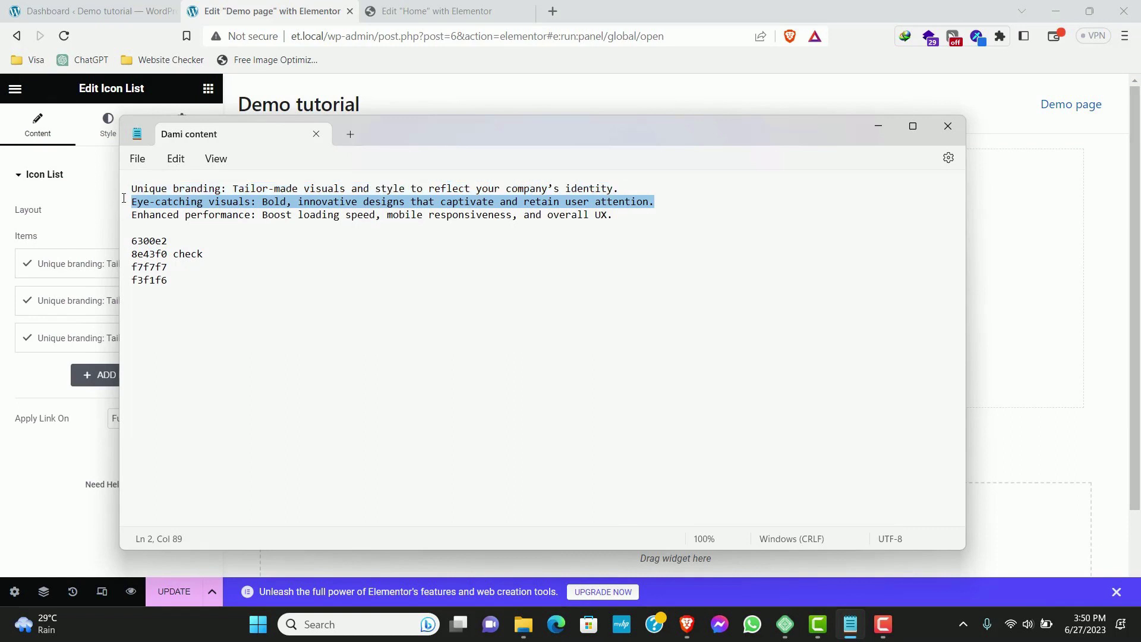
click(46, 309)
triple_click(108, 351)
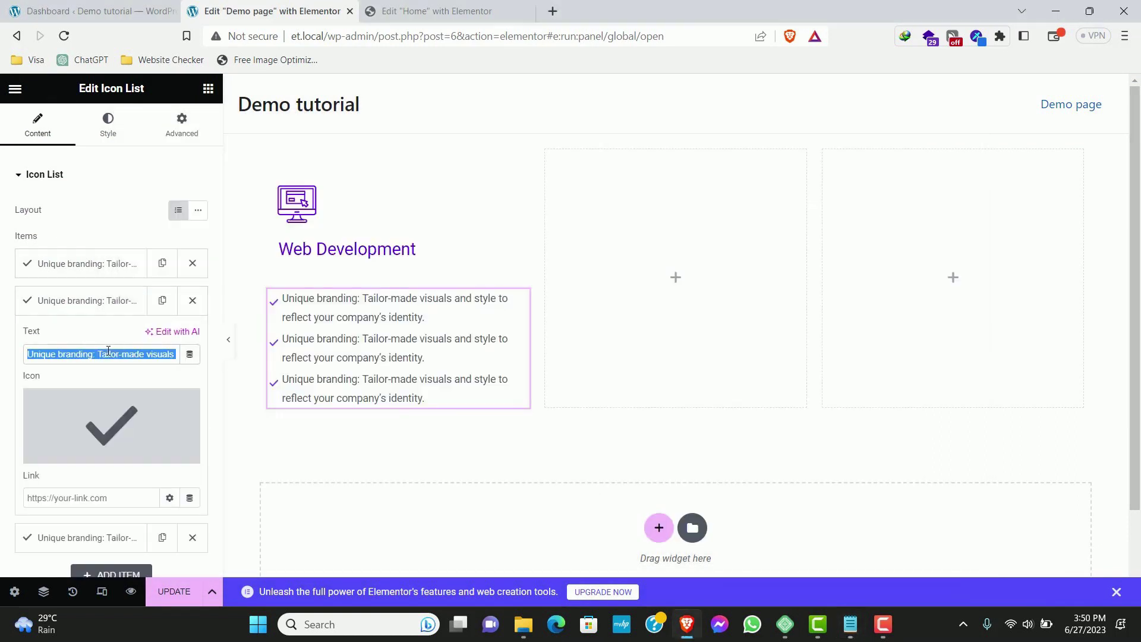
key(ctrl+v)
Replace the third list item's text with "Enhanced performance: Boost loading speed, mobile responsiveness, and overall UX." from the Notepad notes and update the page
click(850, 624)
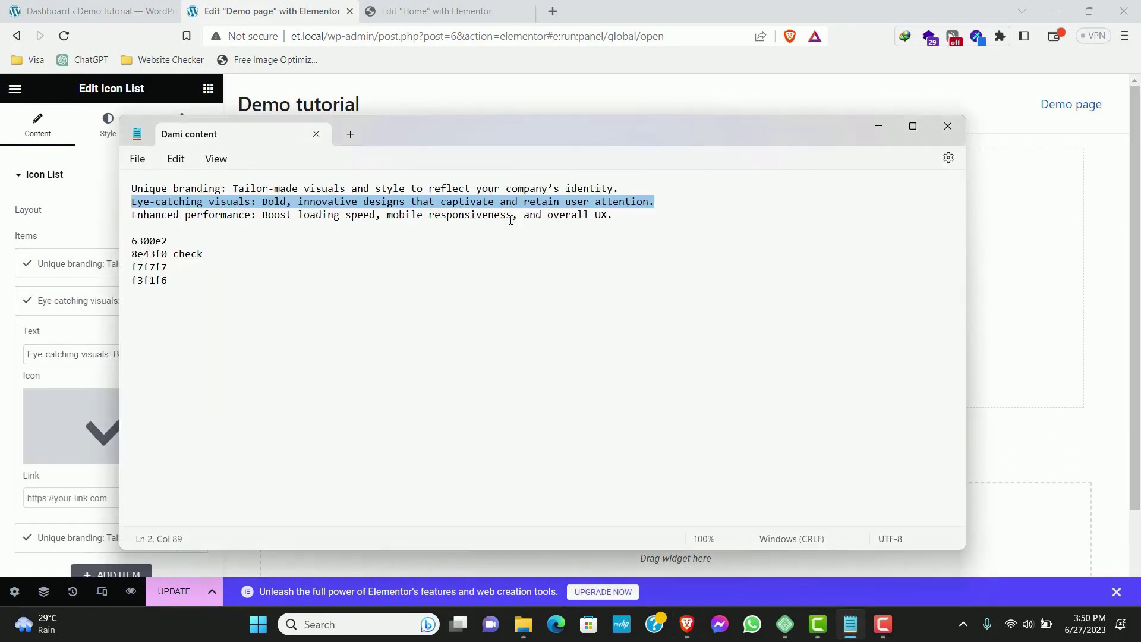
drag(624, 215, 119, 212)
key(ctrl+c)
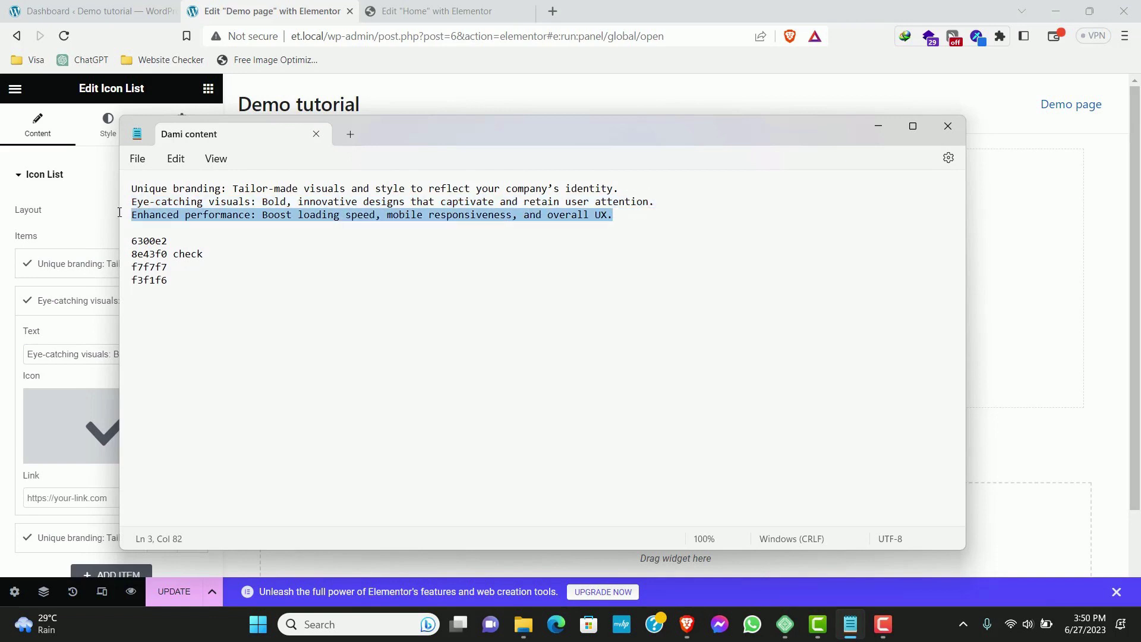
click(42, 194)
click(34, 172)
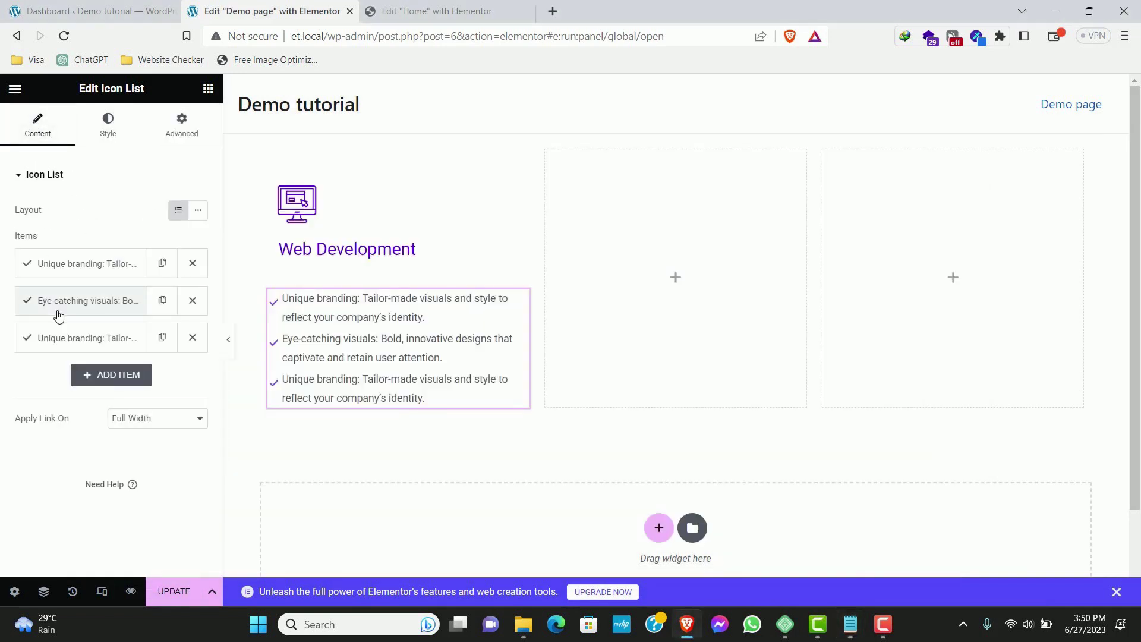
click(78, 337)
triple_click(149, 387)
key(ctrl+v)
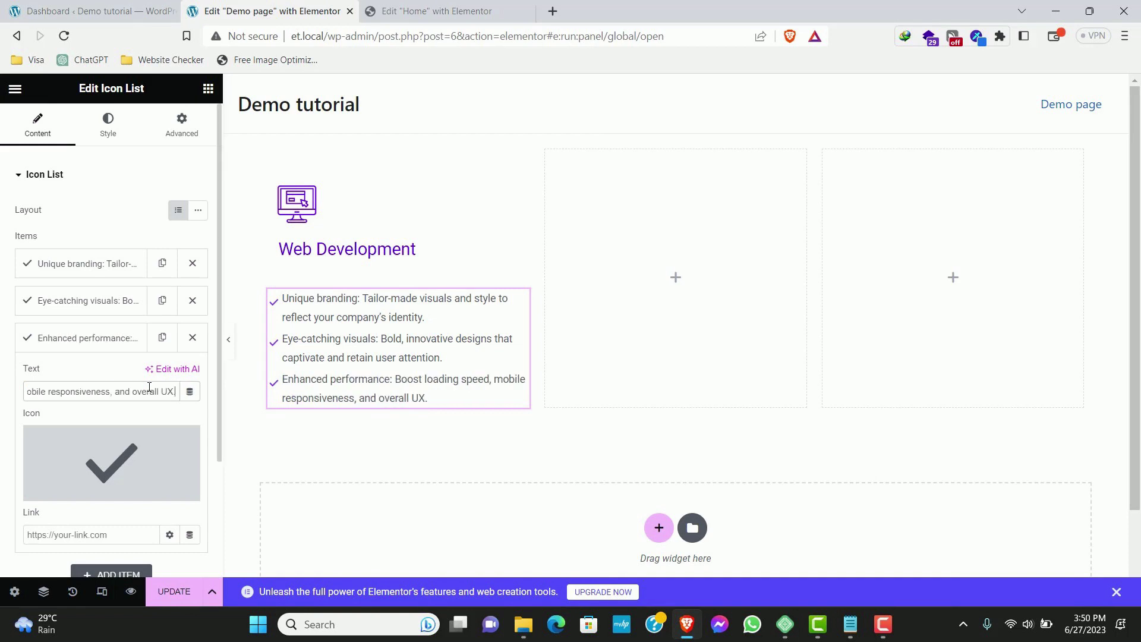
click(196, 600)
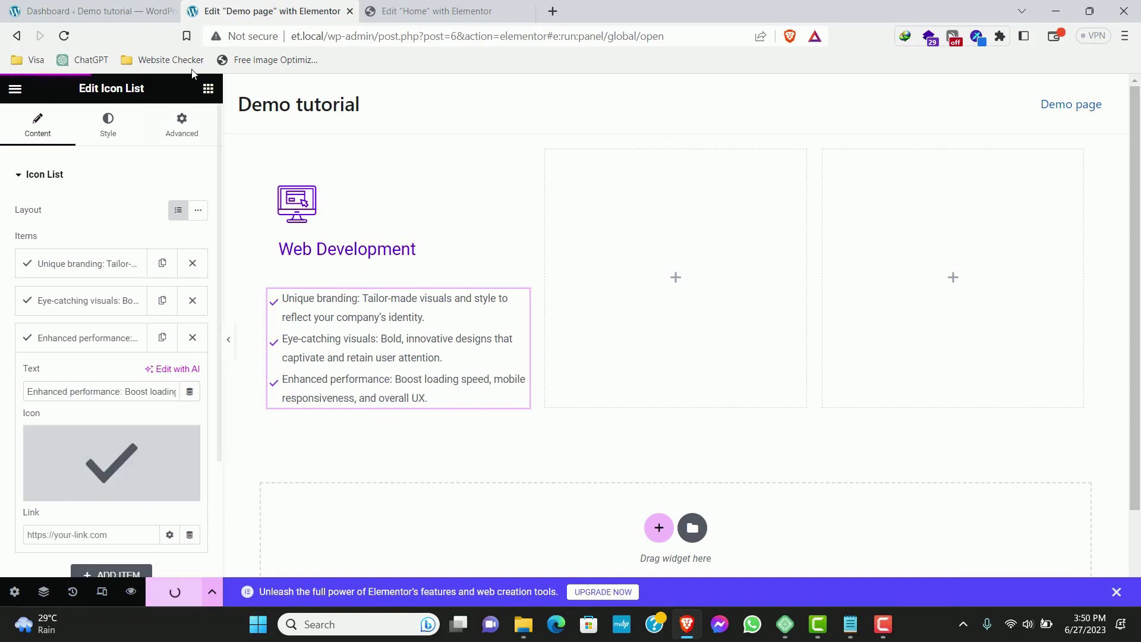
Find the standard Button widget and add it below the icon list in the first column
click(208, 89)
text(butt)
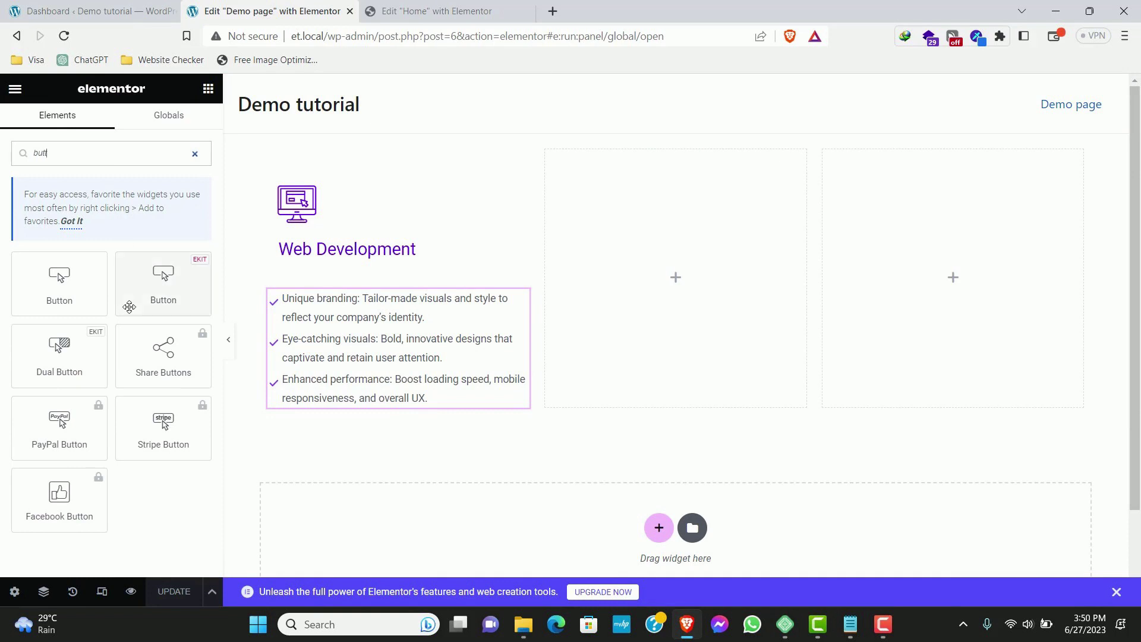
drag(59, 282, 352, 397)
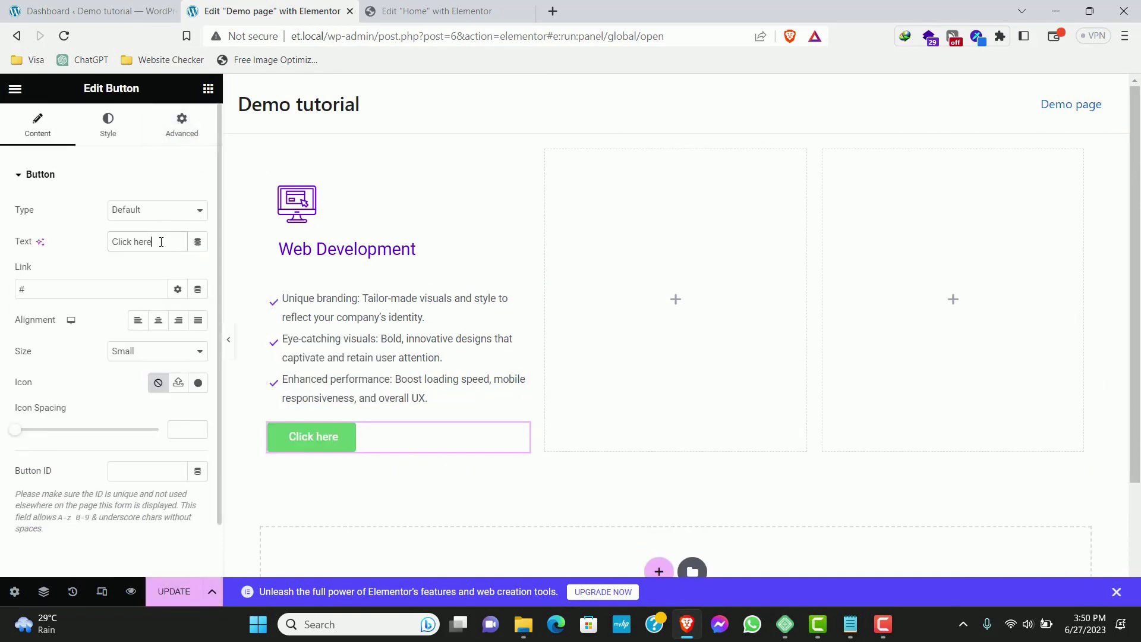
Change the button's text to "Learn more"
drag(160, 240, 50, 234)
text(L)
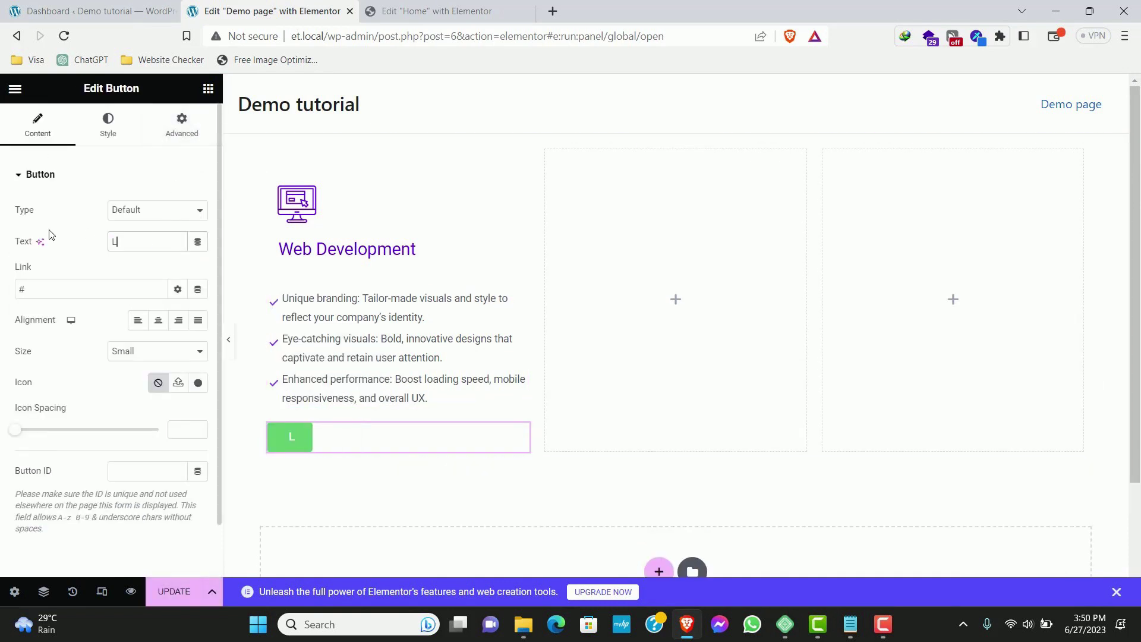
text(earn )
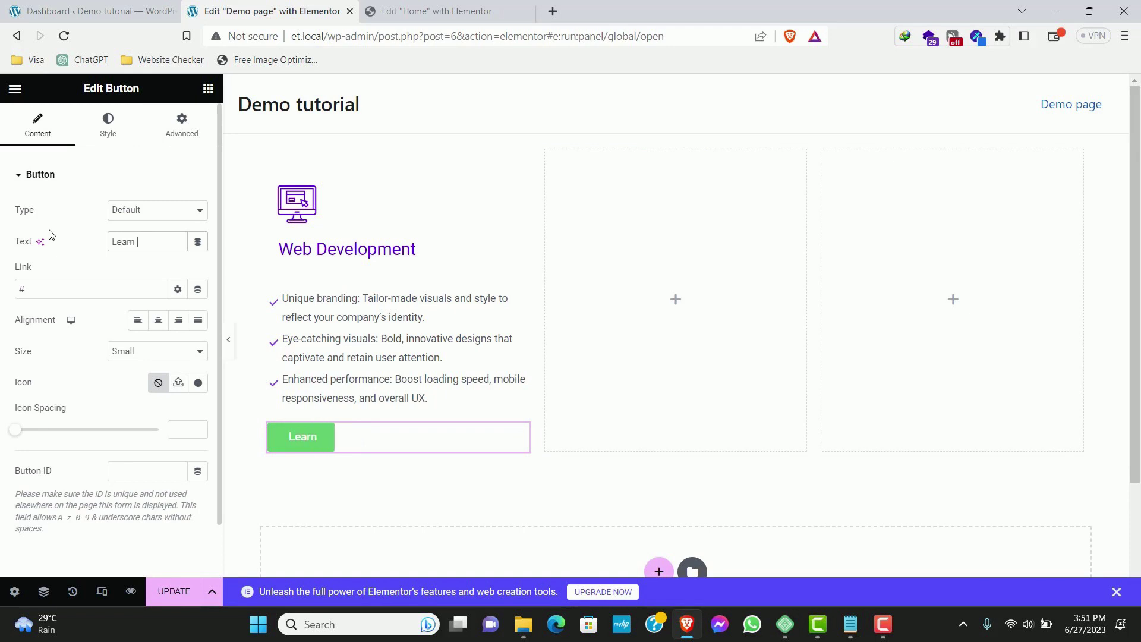
text(More)
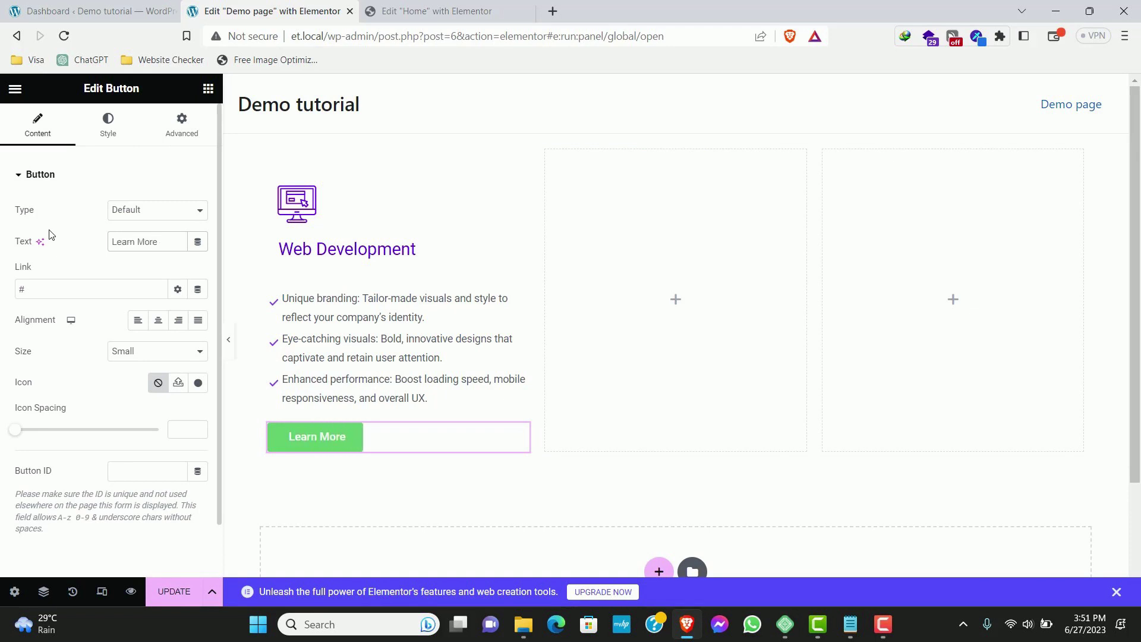
key(BackSpace)
key(BackSpace)
key(BackSpace)
key(BackSpace)
text(more)
Set the button's background color to f3f1f6, copied from the Notepad notes
click(108, 121)
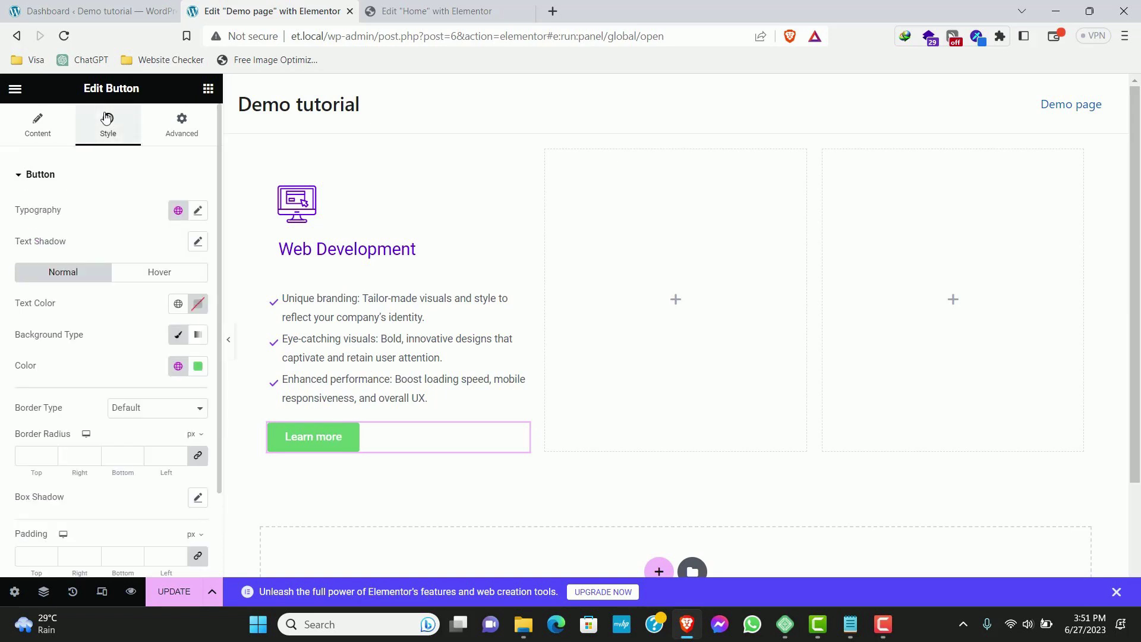
click(198, 368)
key(alt+Tab)
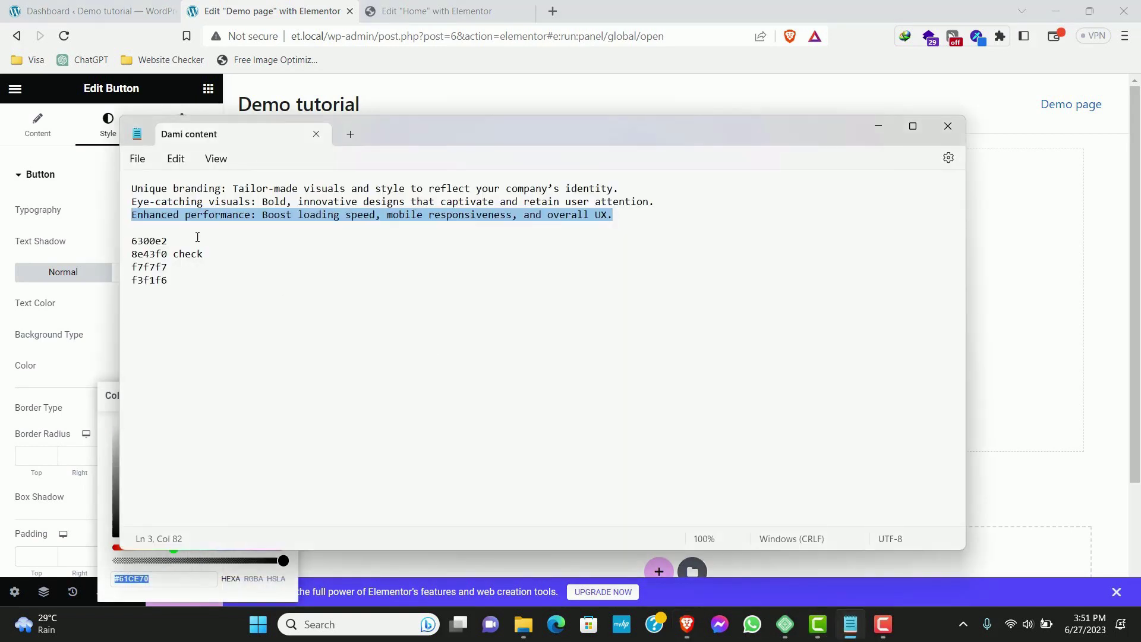
drag(174, 282, 125, 281)
key(ctrl+c)
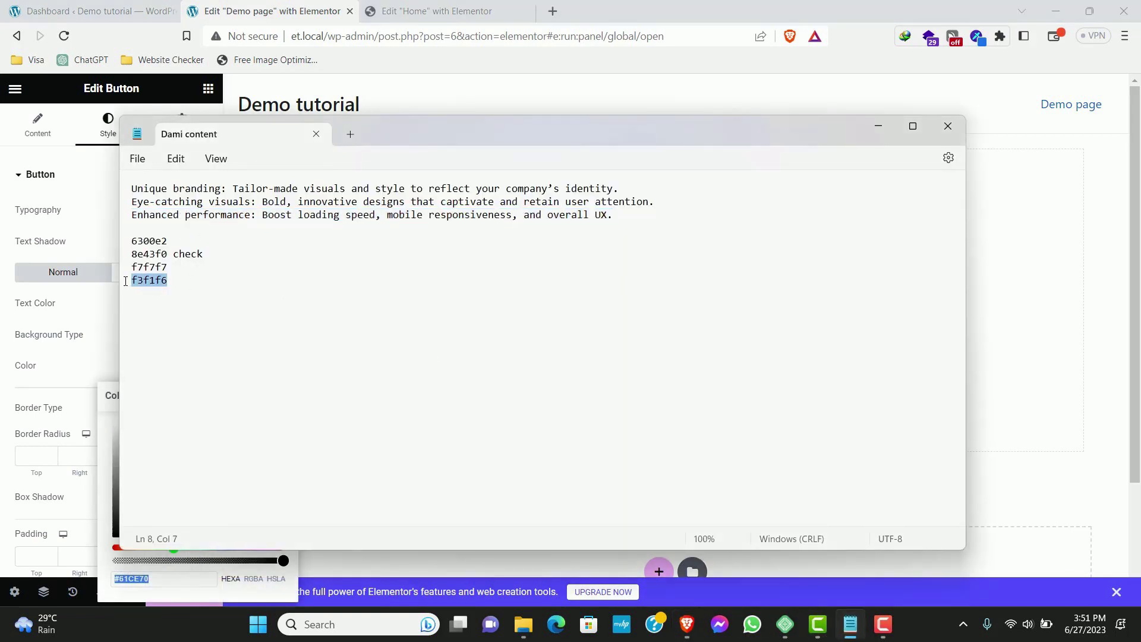
click(102, 238)
click(197, 365)
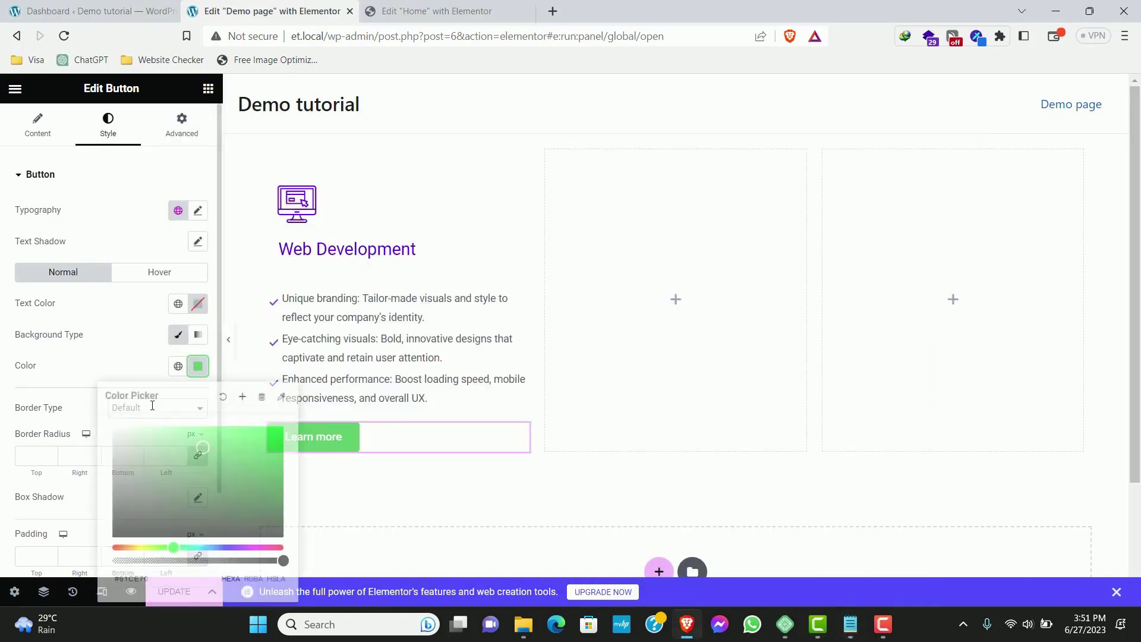
key(ctrl+v)
click(109, 345)
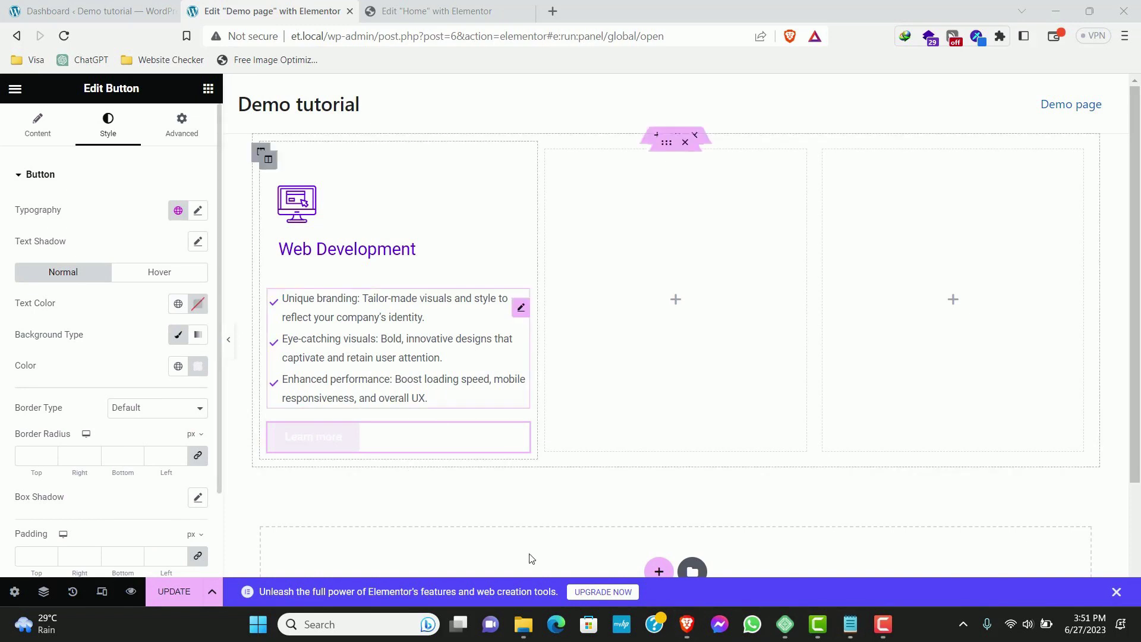
Set the button's text color to 8e43f0, copied from the Notepad notes
click(834, 631)
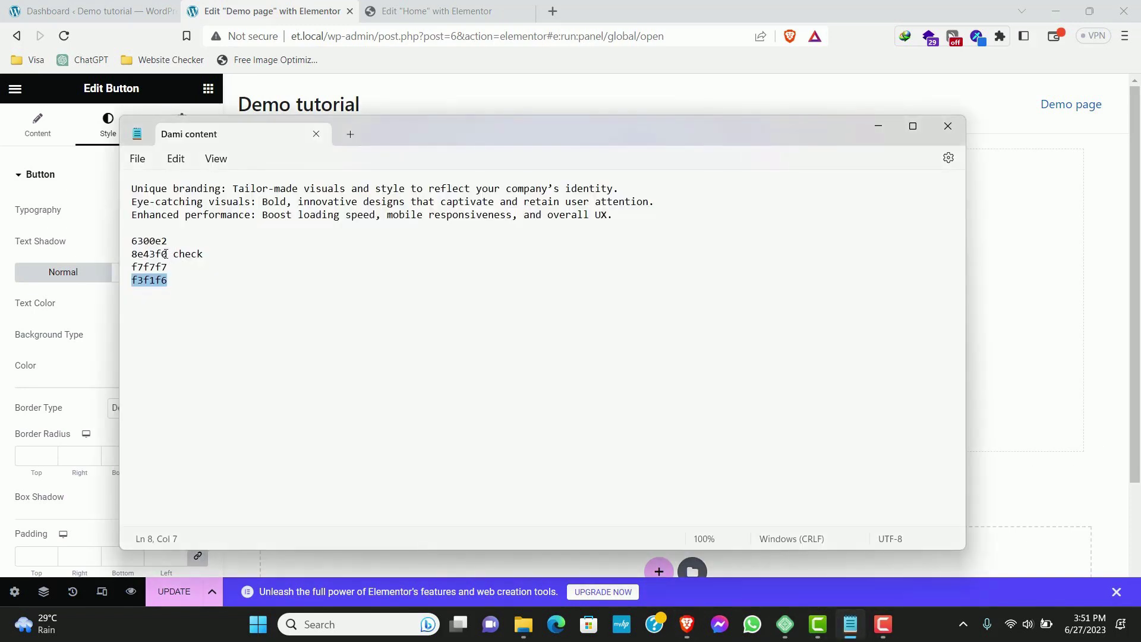
click(166, 254)
double_click(146, 256)
key(ctrl+c)
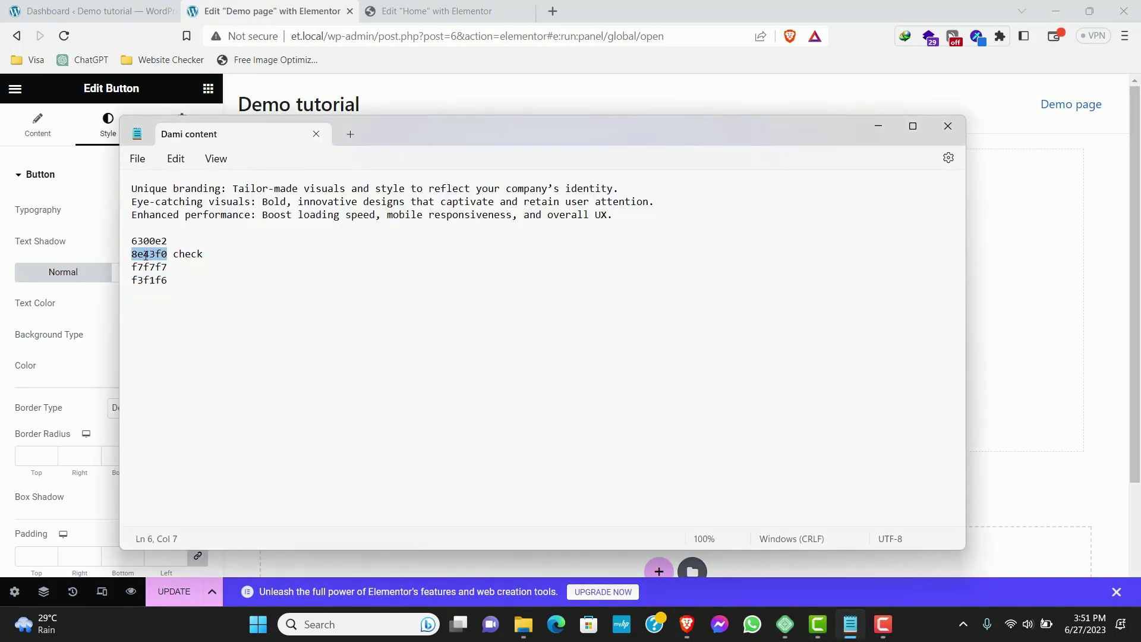
key(alt+Tab)
click(198, 303)
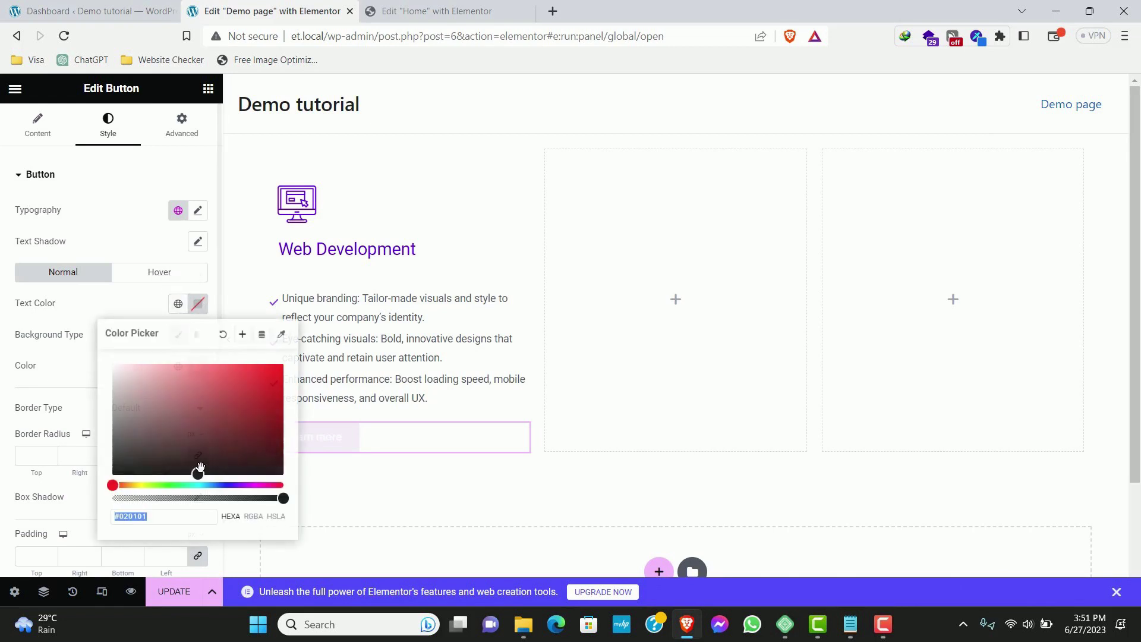
key(ctrl+v)
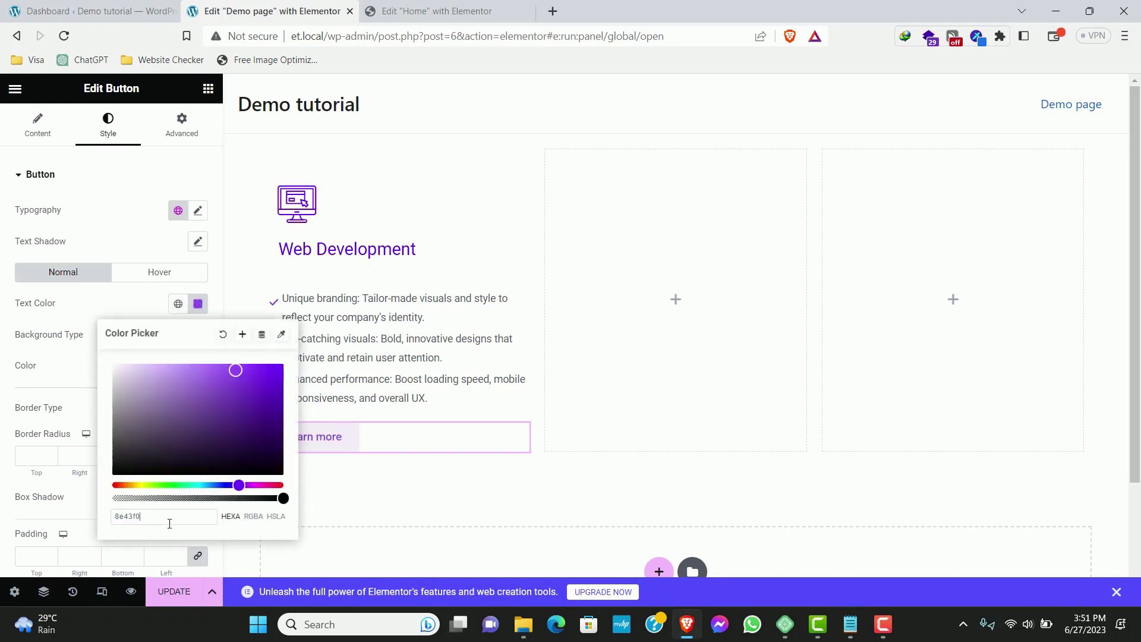
click(71, 357)
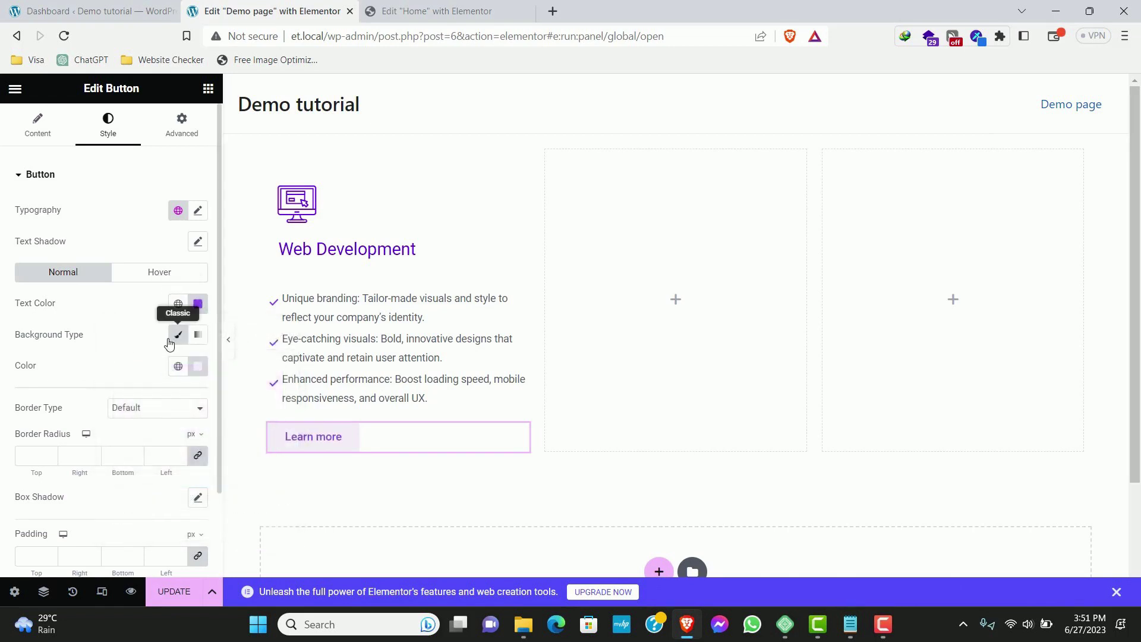
click(17, 174)
click(43, 127)
click(22, 178)
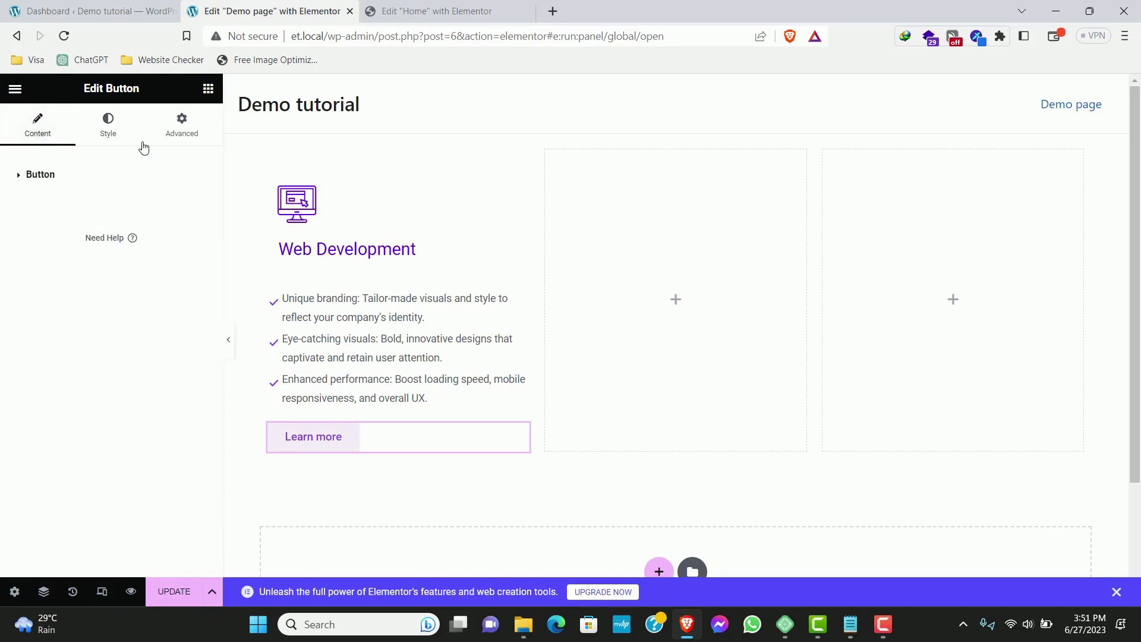
Set the typography weight of the "Learn more" button to 400 (Normal)
click(94, 121)
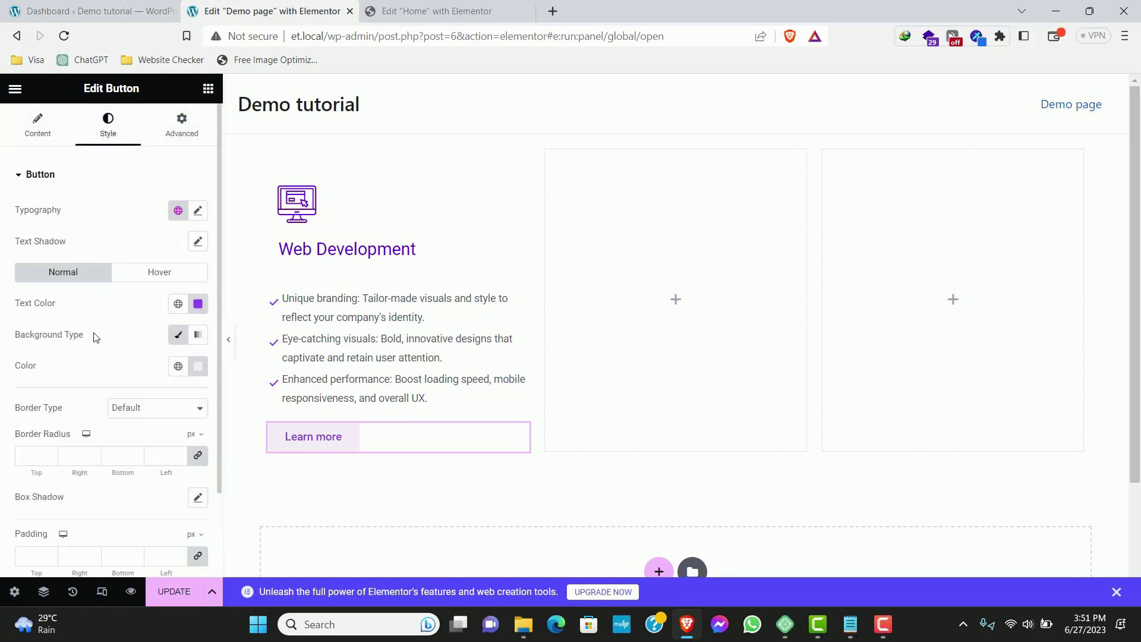
scroll(95, 337, down, 3)
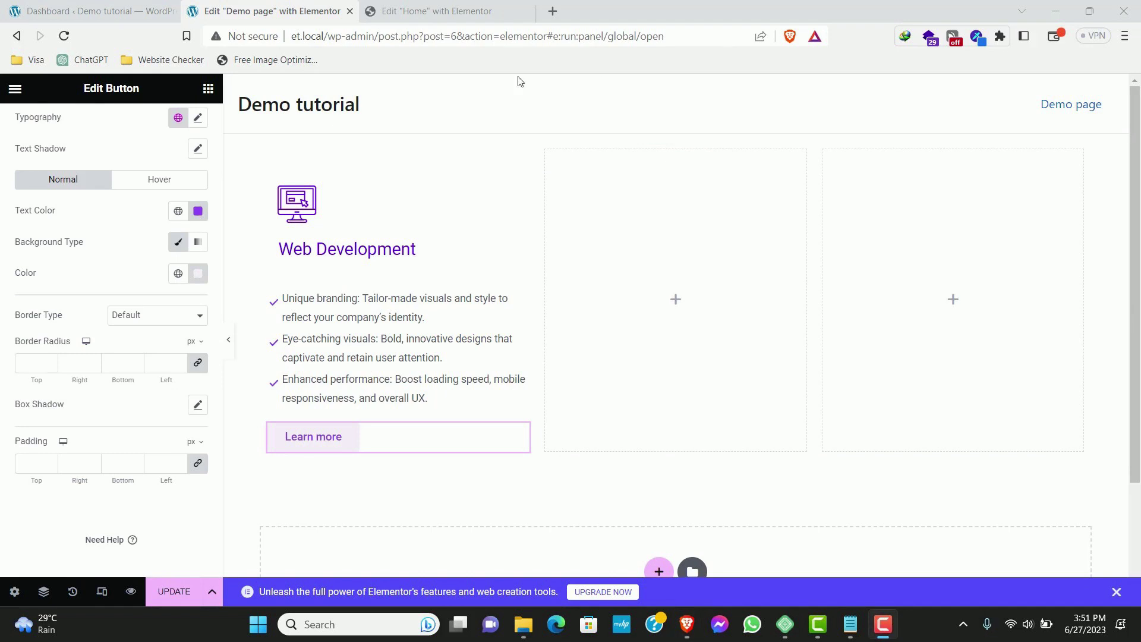
click(198, 118)
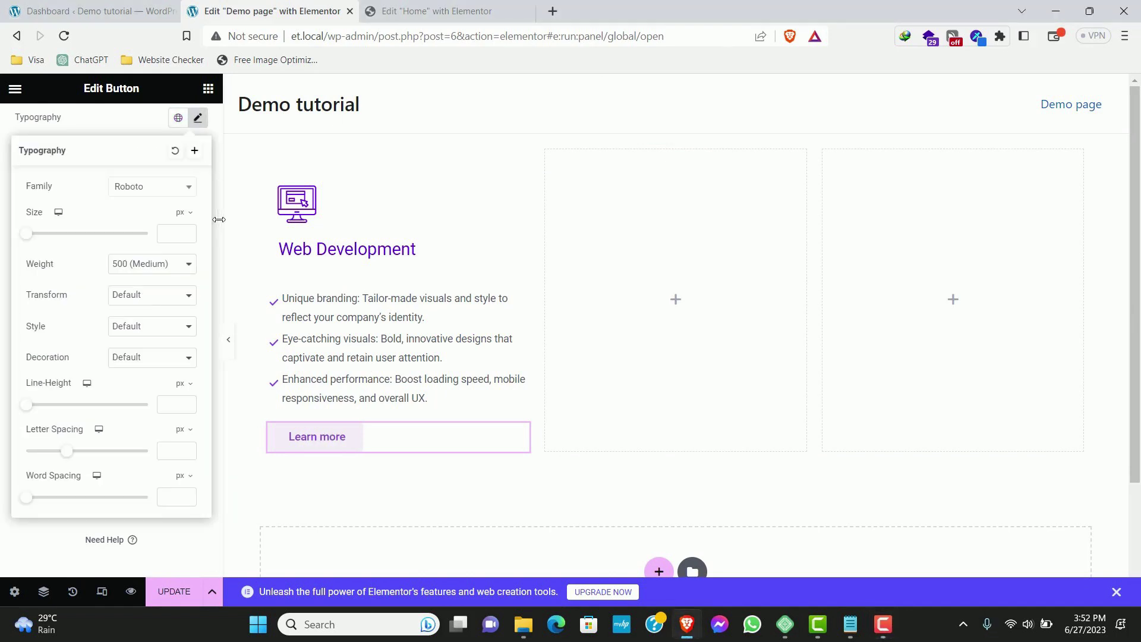
click(181, 262)
click(141, 313)
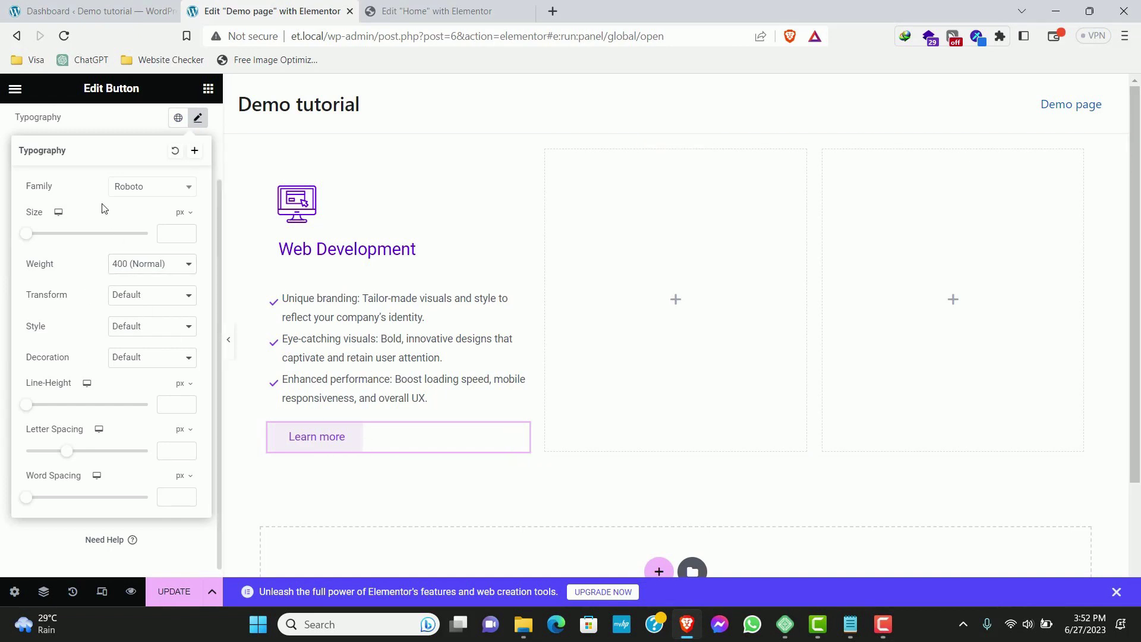
click(119, 130)
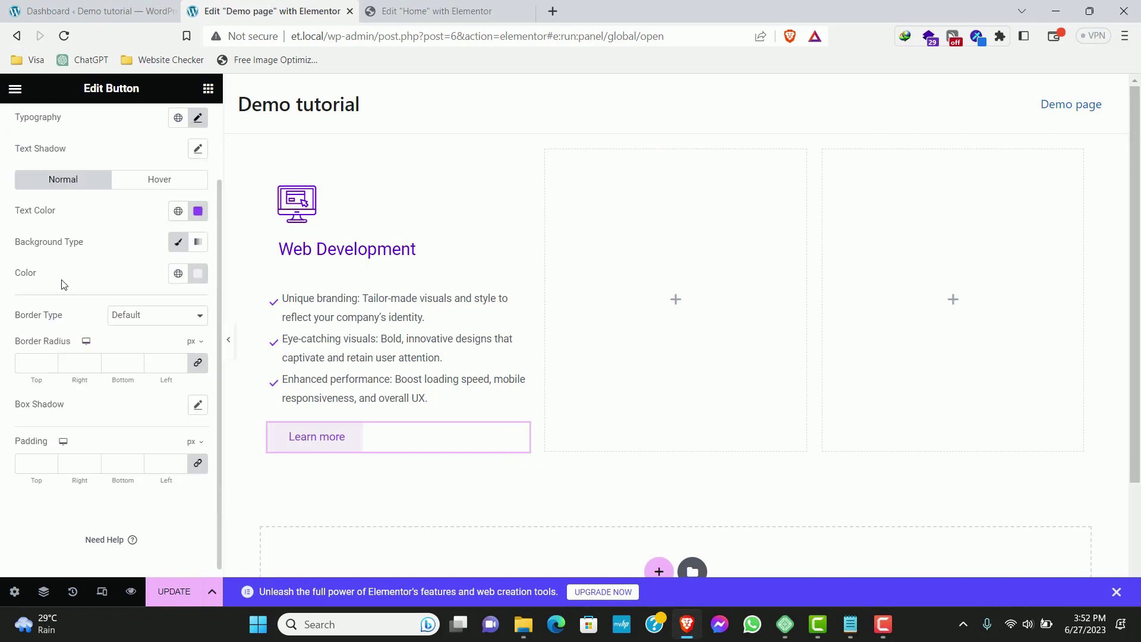
Give the "Learn more" button a Solid border with a width of 2 px on all sides
click(133, 315)
click(122, 351)
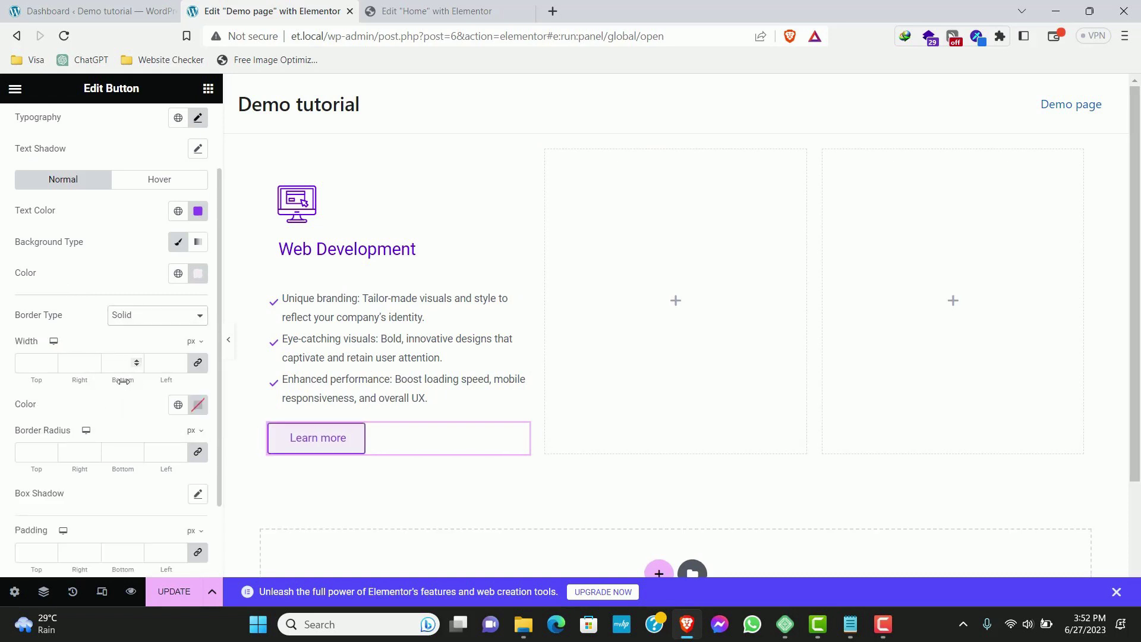
click(29, 364)
text(1)
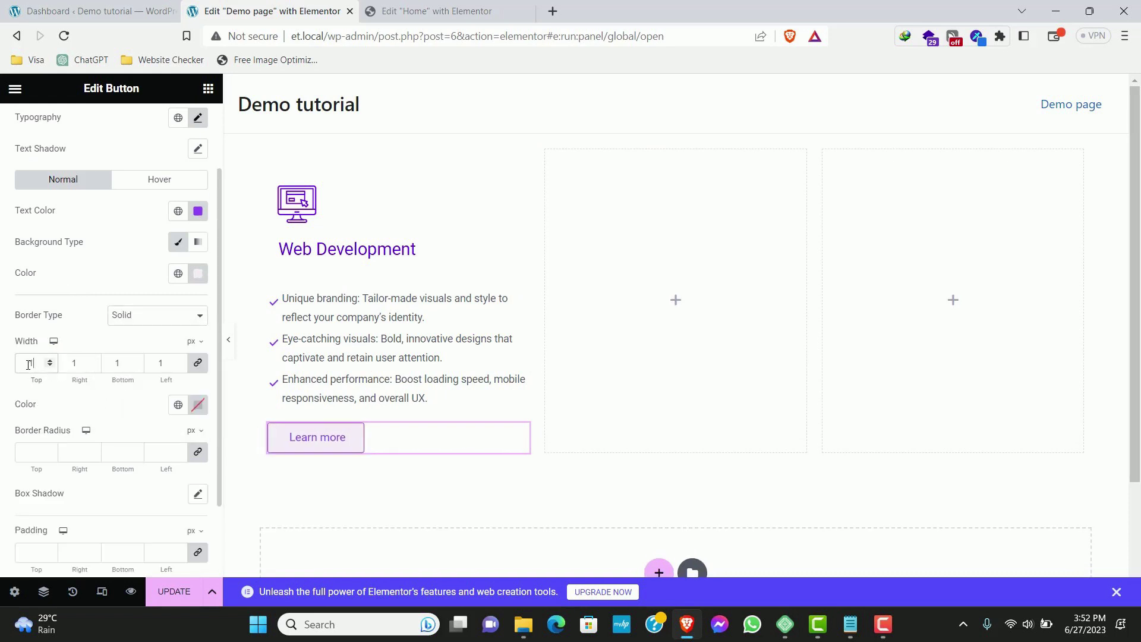
key(BackSpace)
text(2)
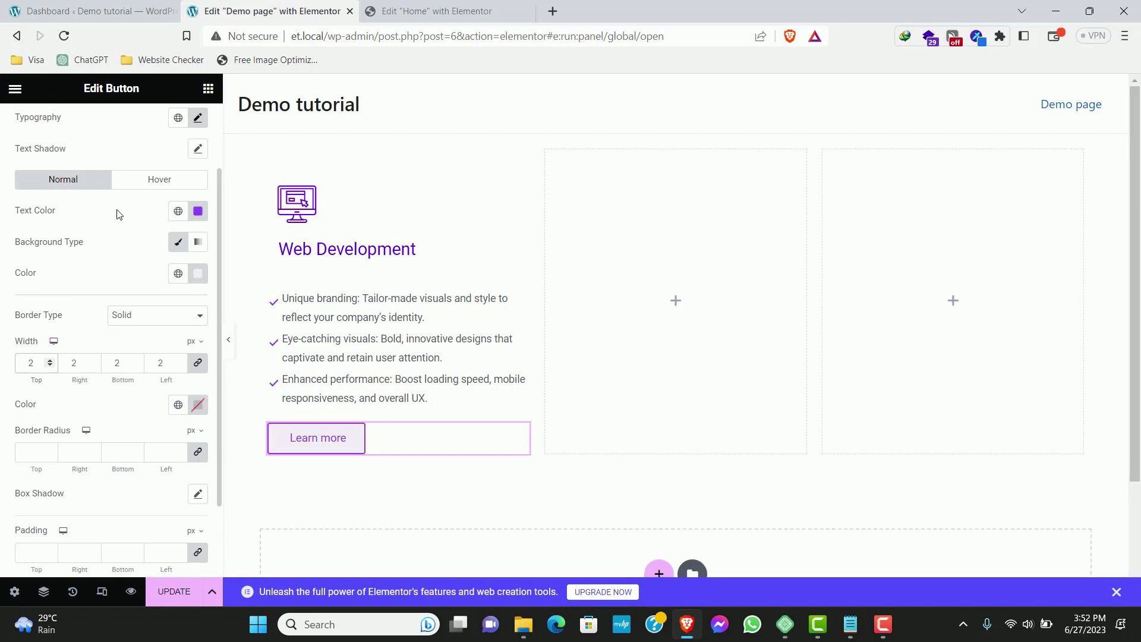
Set the button's hover text color to white
click(140, 187)
click(178, 211)
click(154, 219)
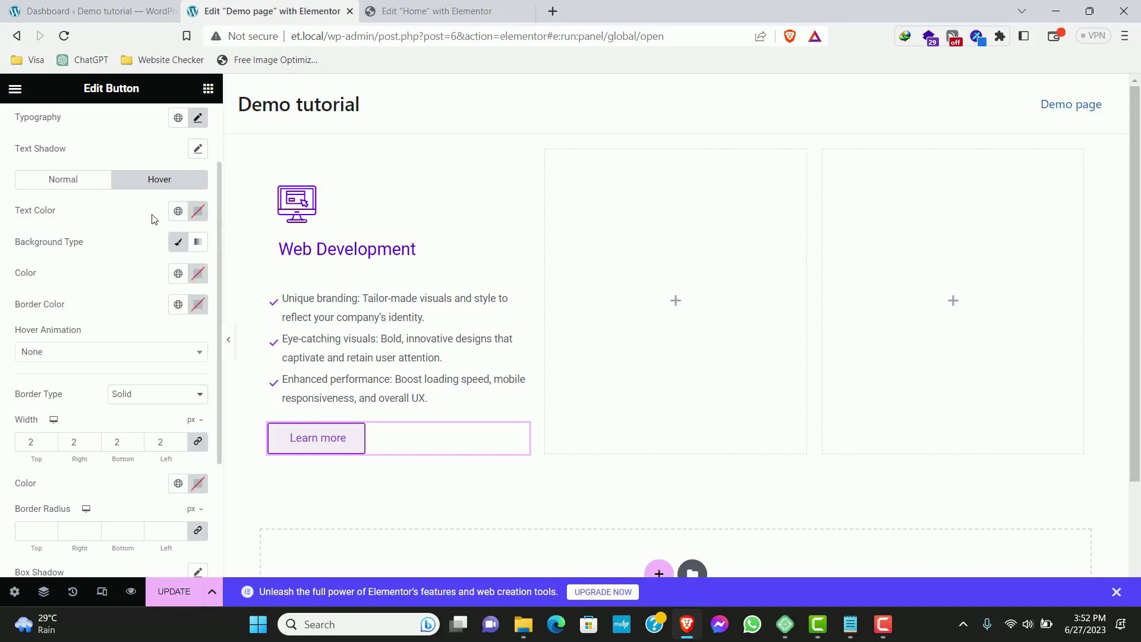
click(202, 218)
drag(141, 319, 65, 227)
click(64, 225)
Set the button's hover border color to the copied 8e43f0 and preview the hover effect on the page
click(194, 309)
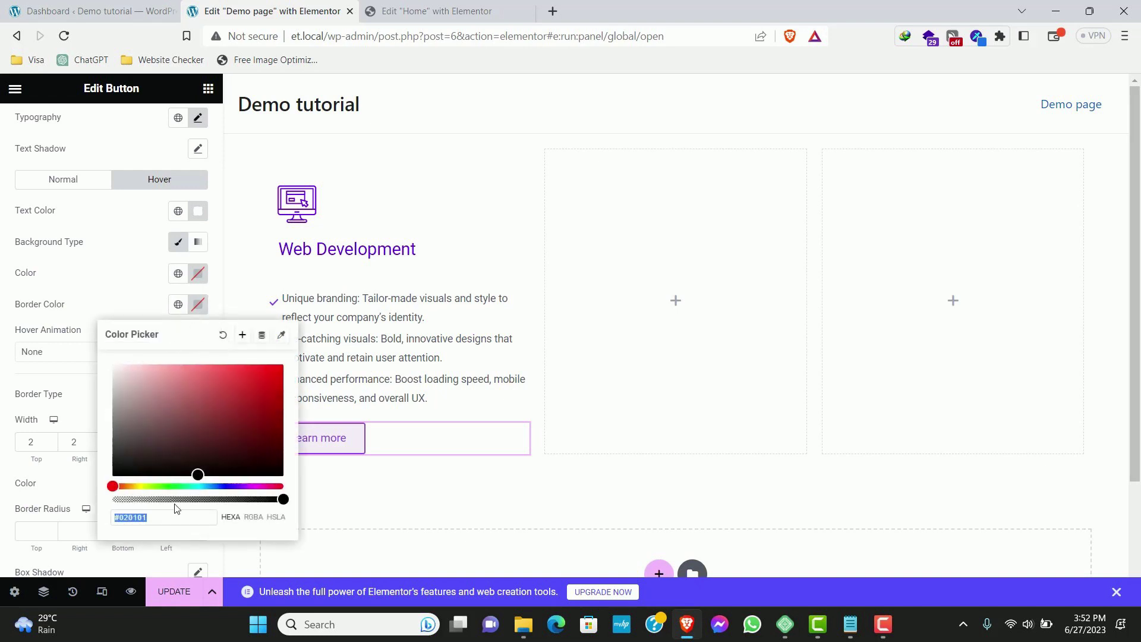
key(ctrl+v)
click(94, 288)
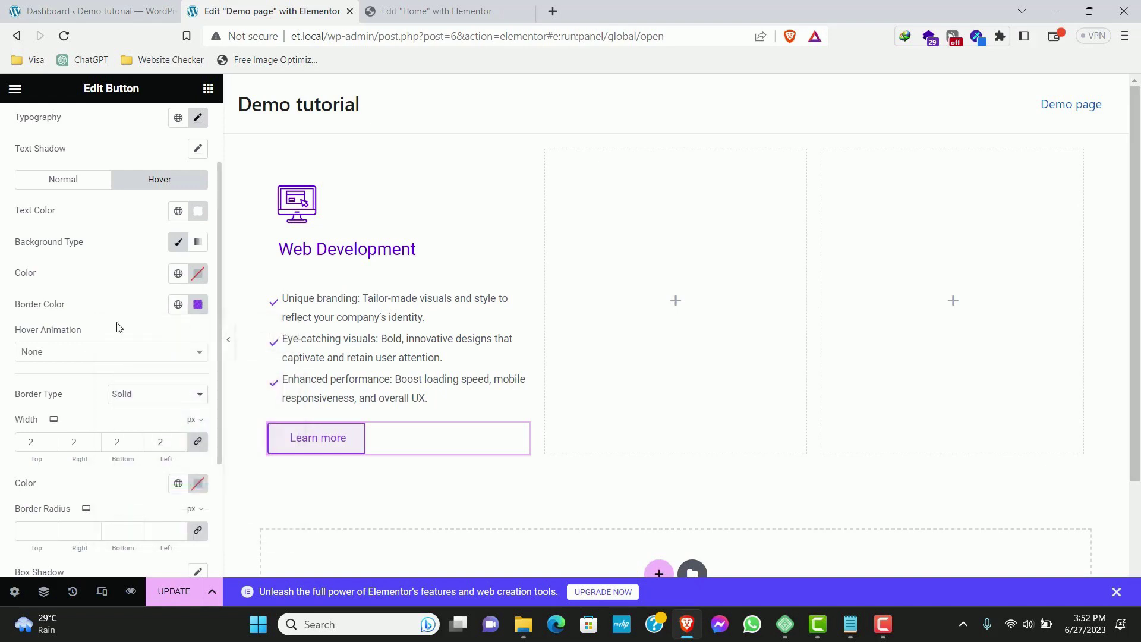
click(234, 341)
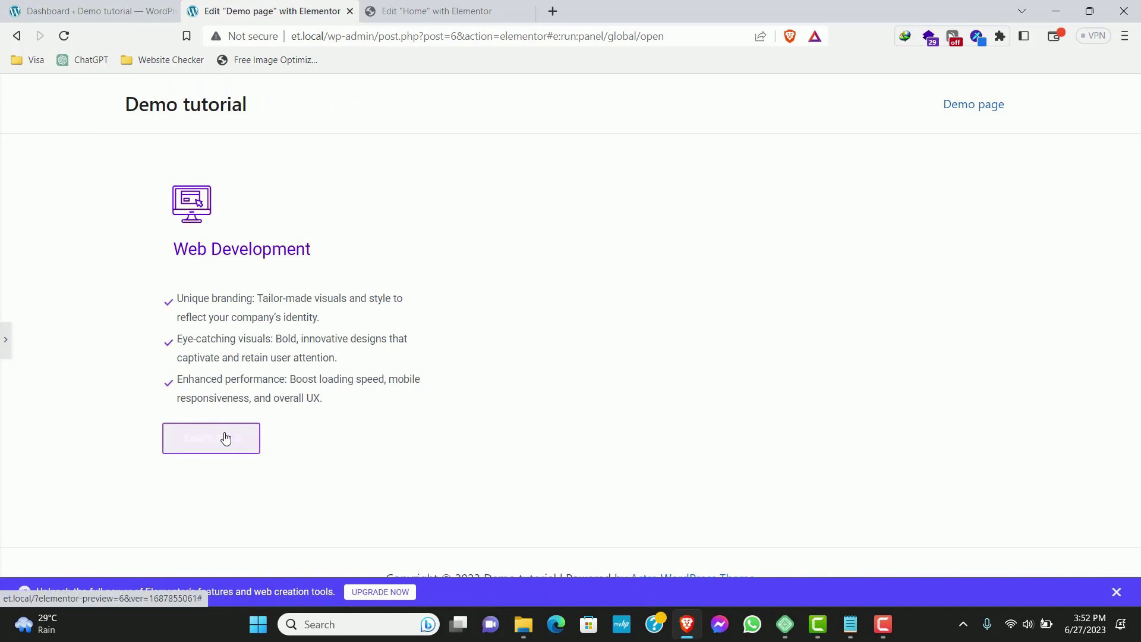
click(4, 341)
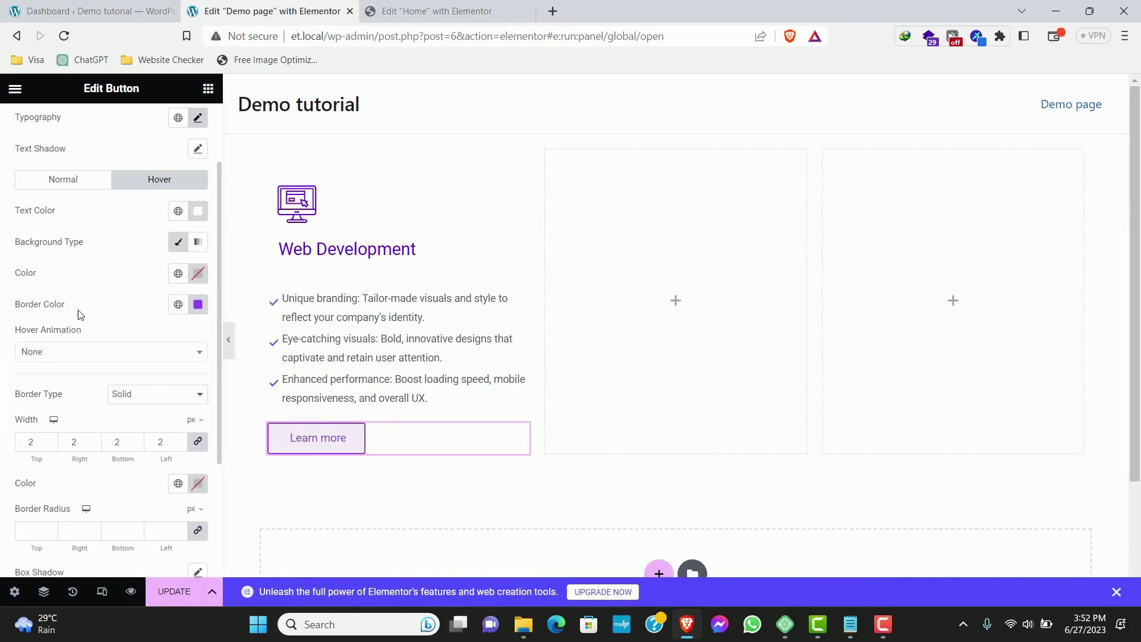
Set the button's hover background color to 8e43f0 and update the page
click(198, 274)
click(168, 486)
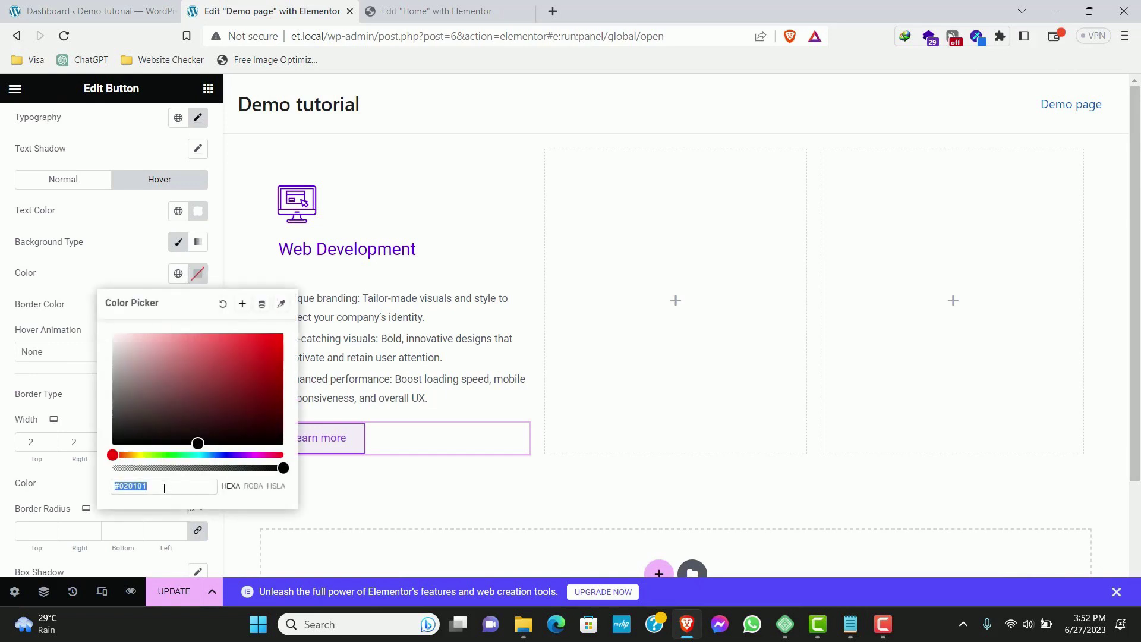
text(8e43f0)
click(116, 265)
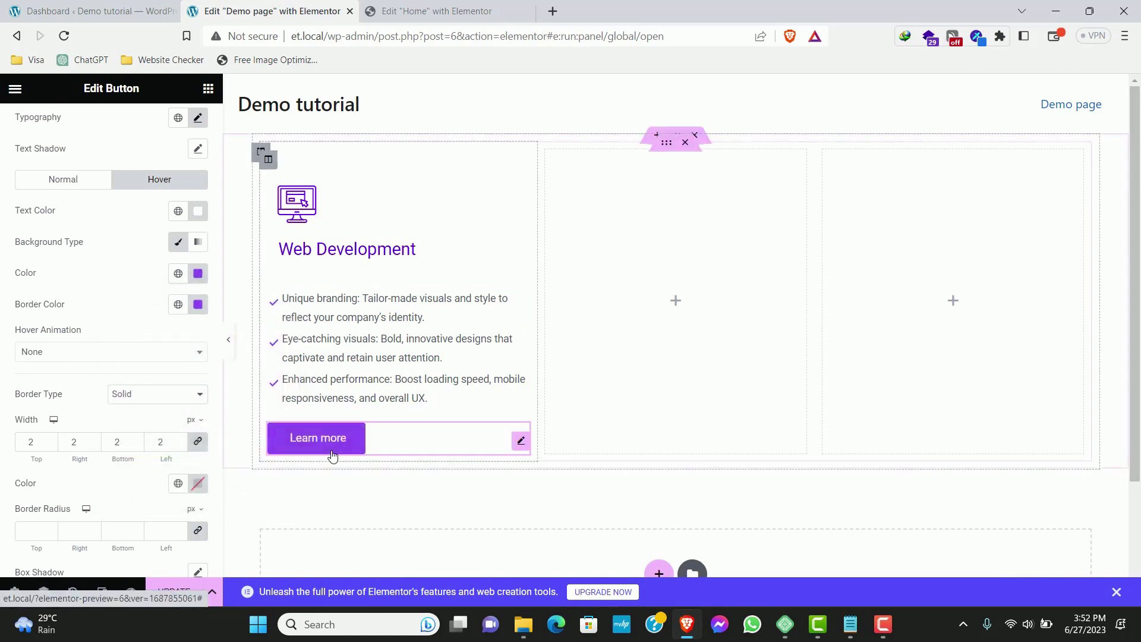
click(174, 591)
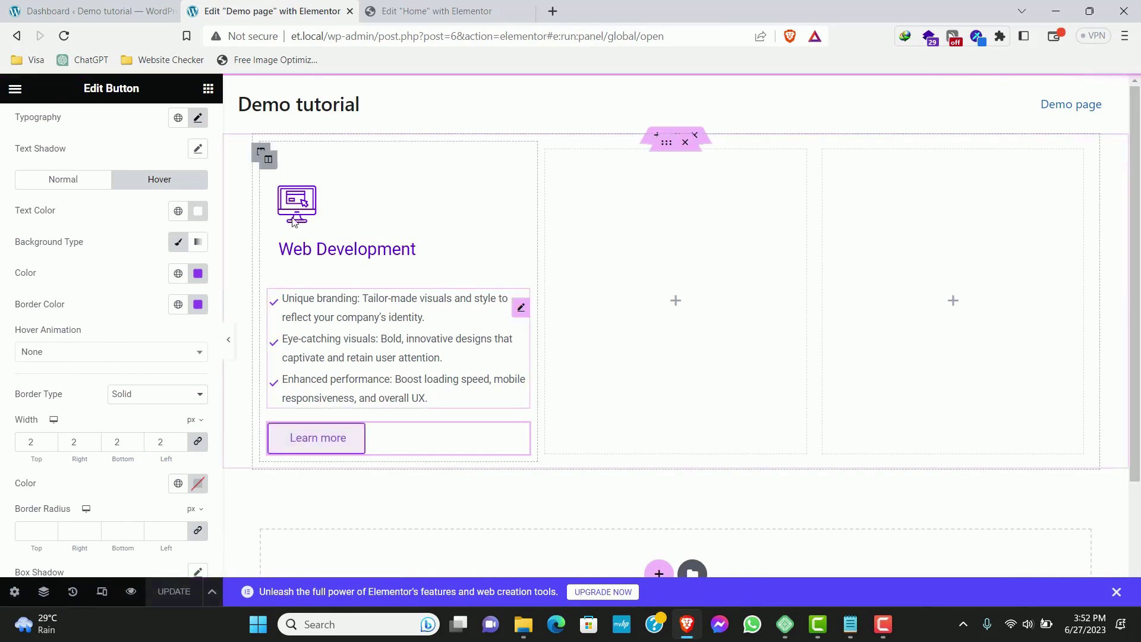
Give the first column a Solid border with a width of 2 px on all sides
click(267, 160)
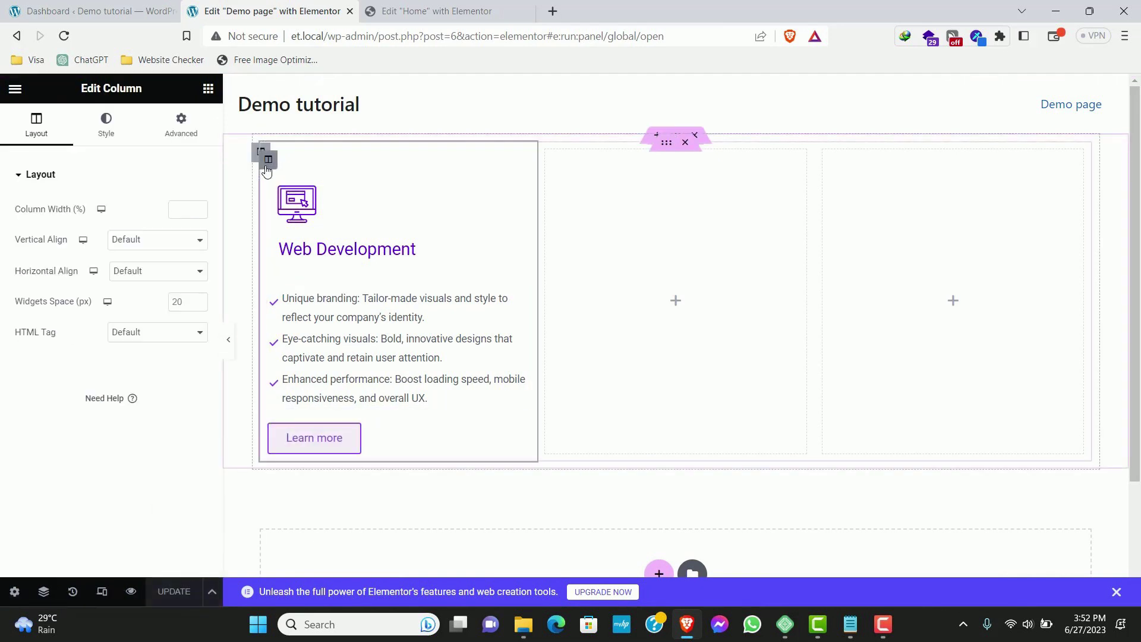
click(185, 125)
click(106, 126)
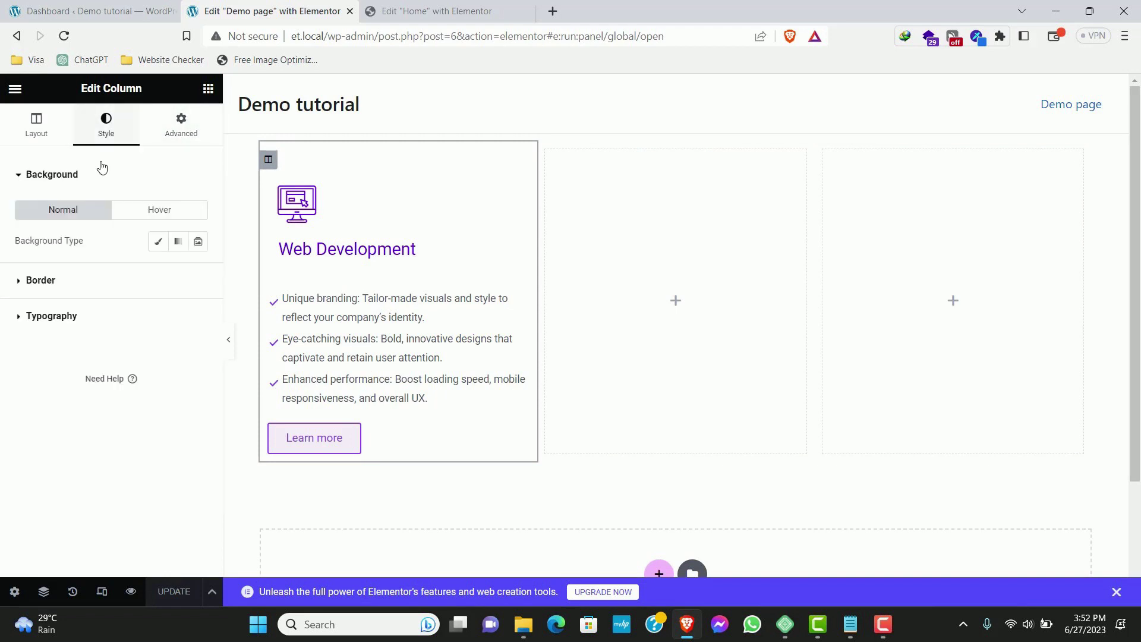
click(42, 282)
click(177, 285)
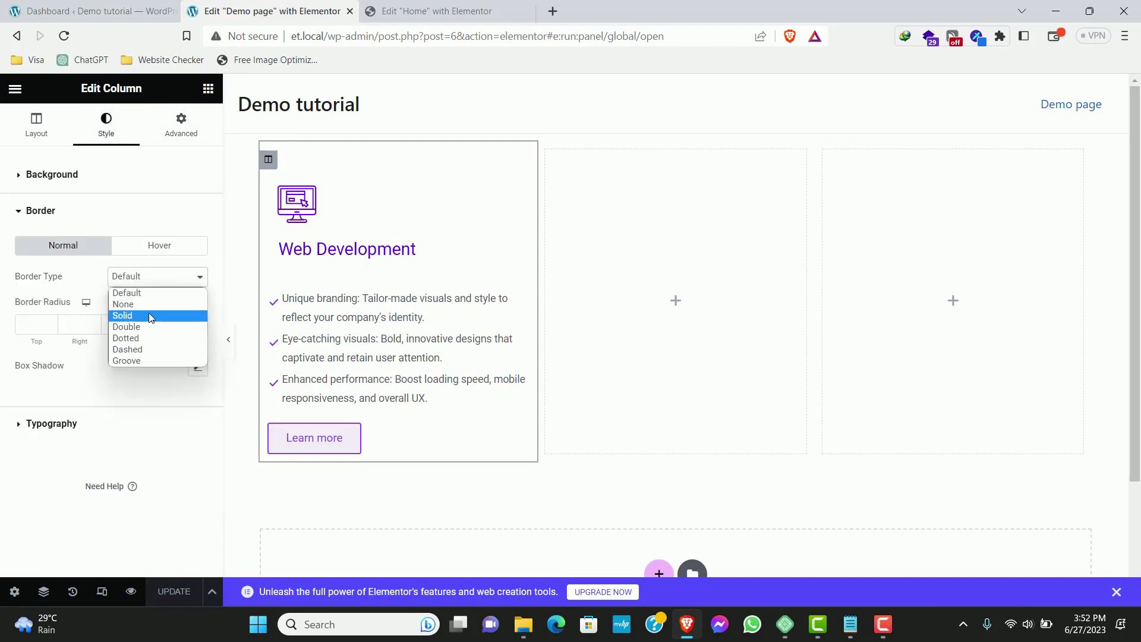
click(148, 312)
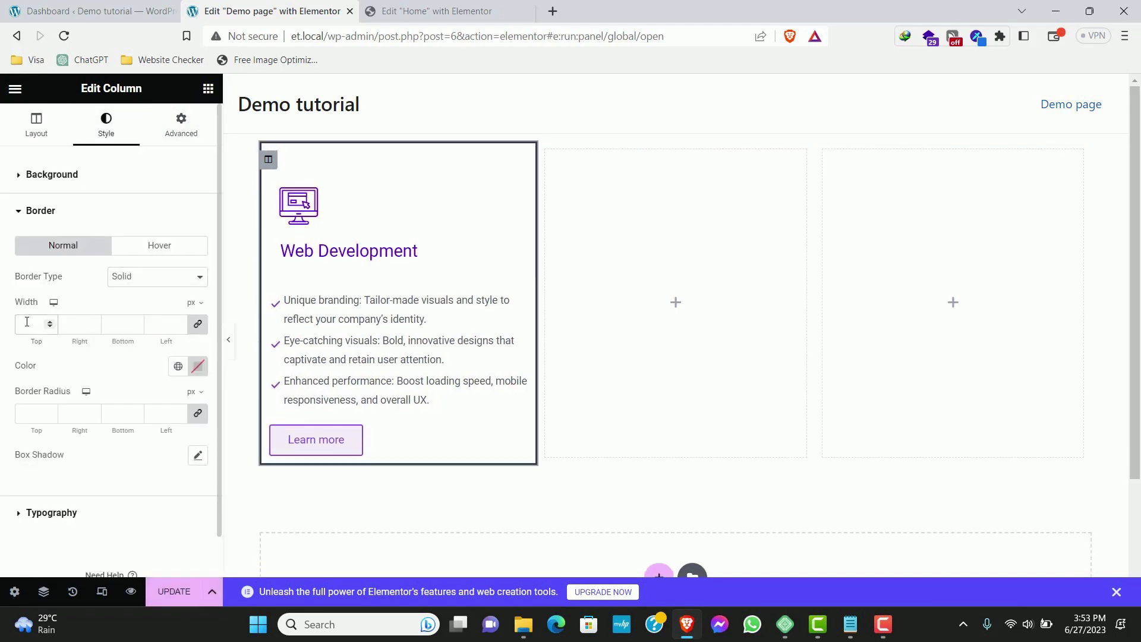
text(2)
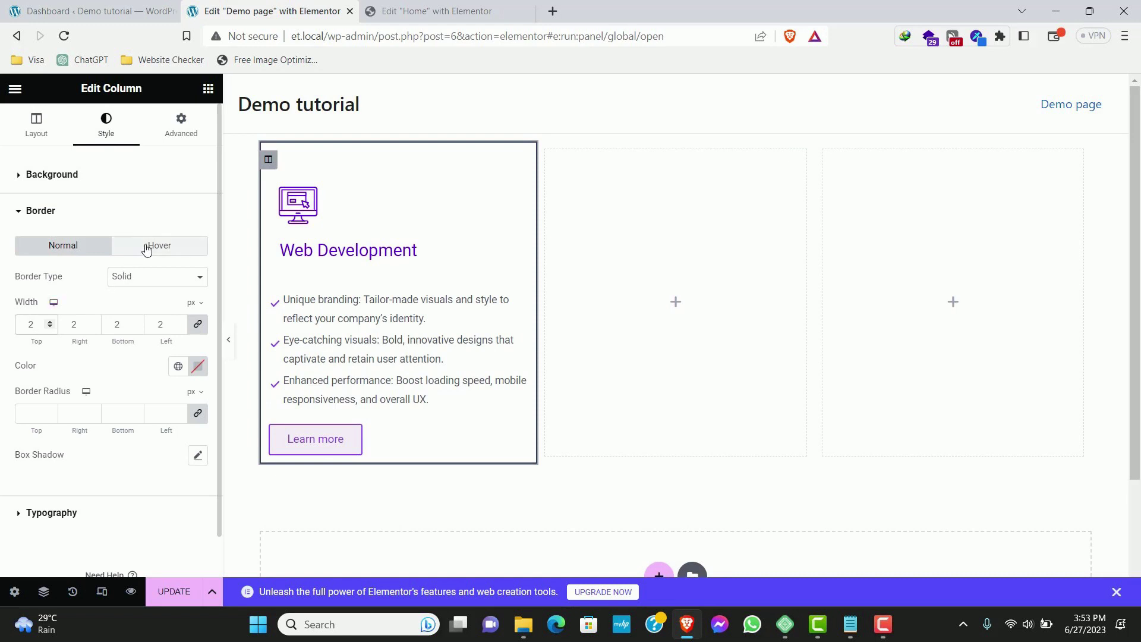
Set the first column's border color to f7f7f7, copied from the Notepad notes, and preview the page
click(851, 624)
click(151, 268)
double_click(151, 268)
key(ctrl+c)
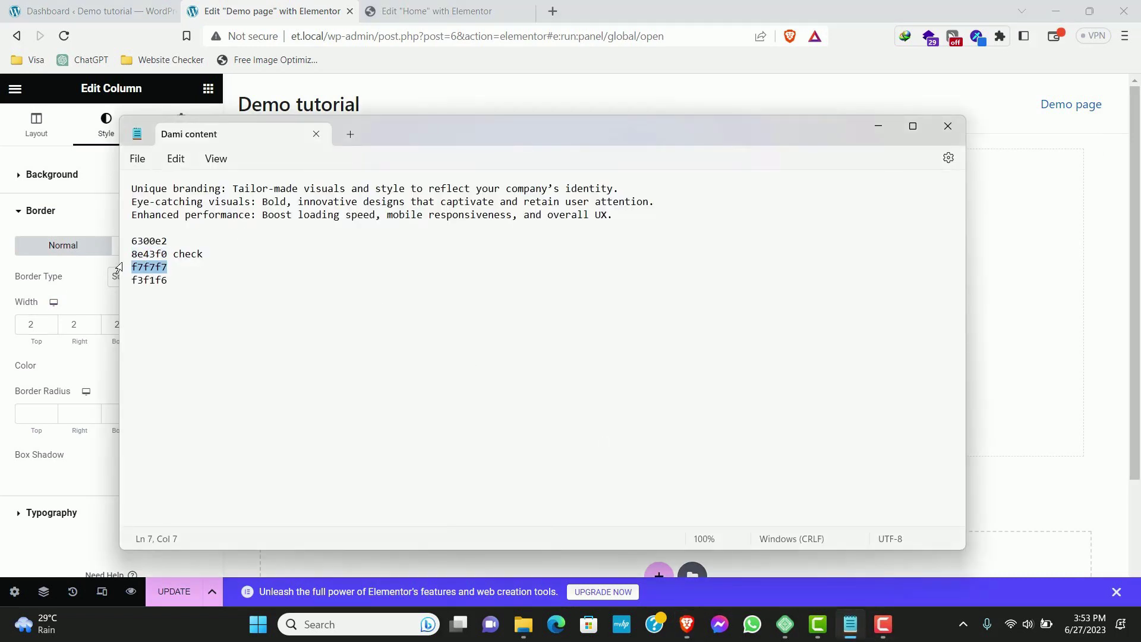
click(99, 298)
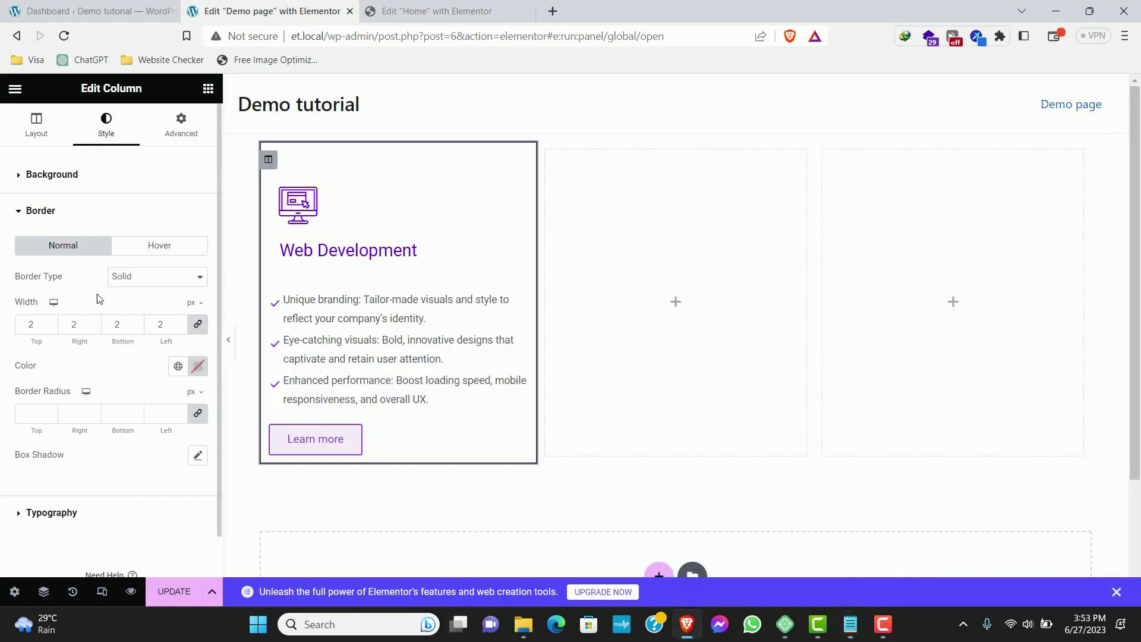
click(198, 366)
key(ctrl+v)
click(121, 343)
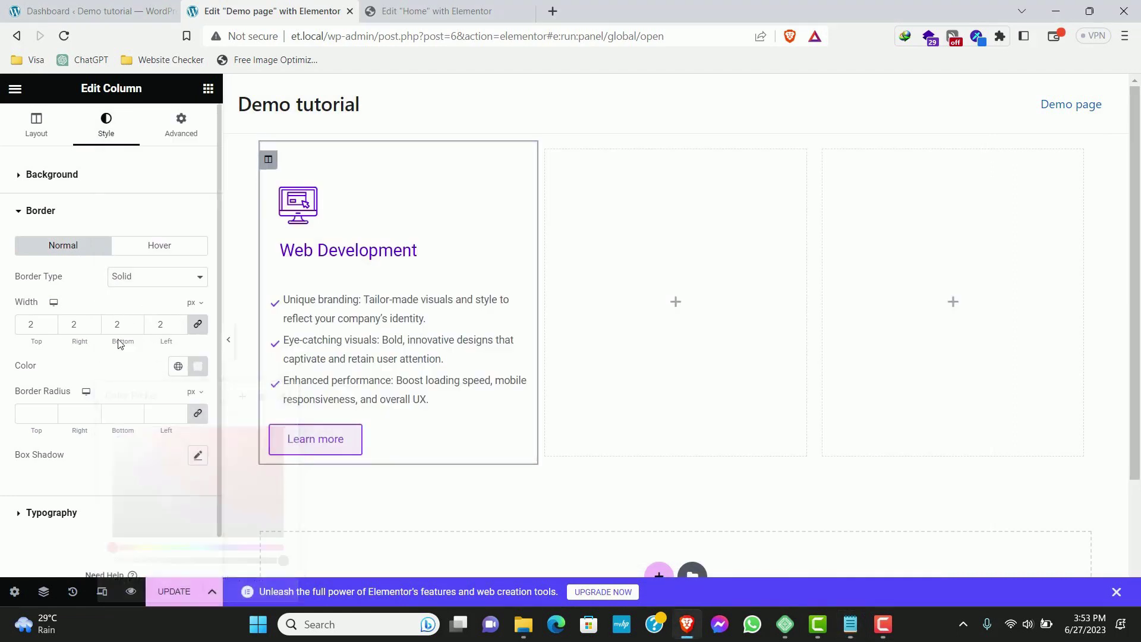
click(228, 339)
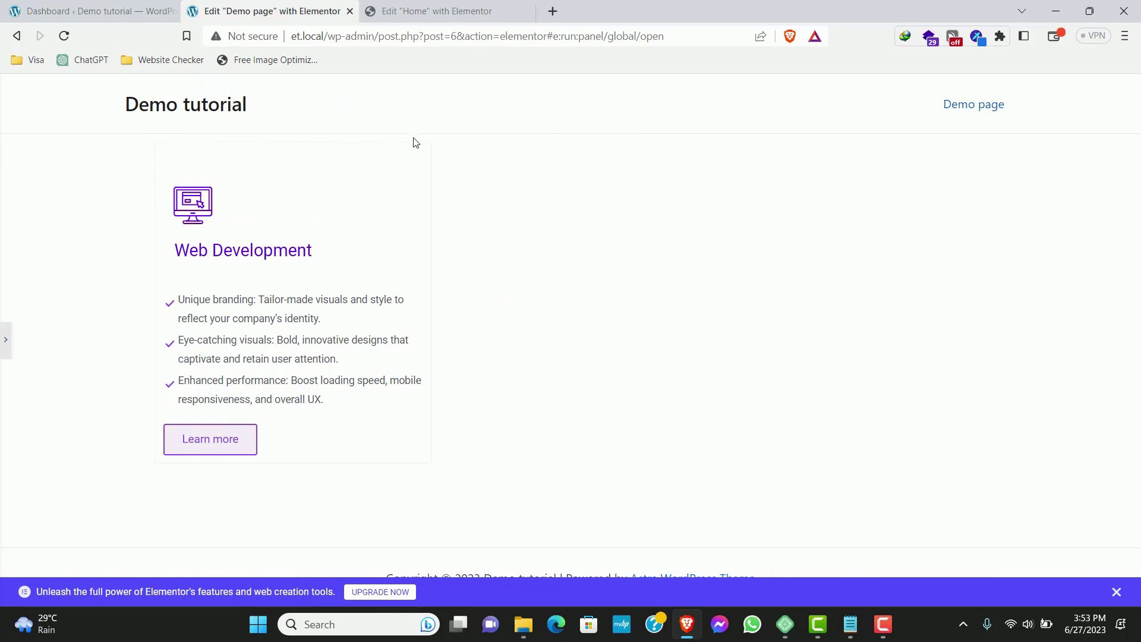
click(3, 343)
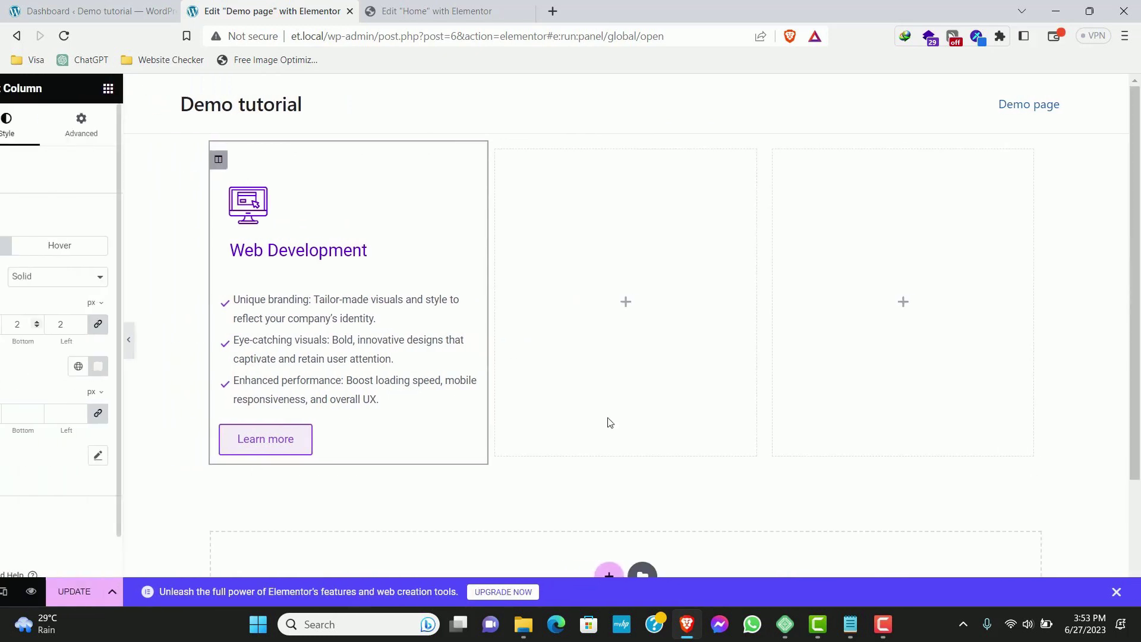
Copy the color code 6300e2 from the Notepad notes and return to the Elementor editor
click(850, 624)
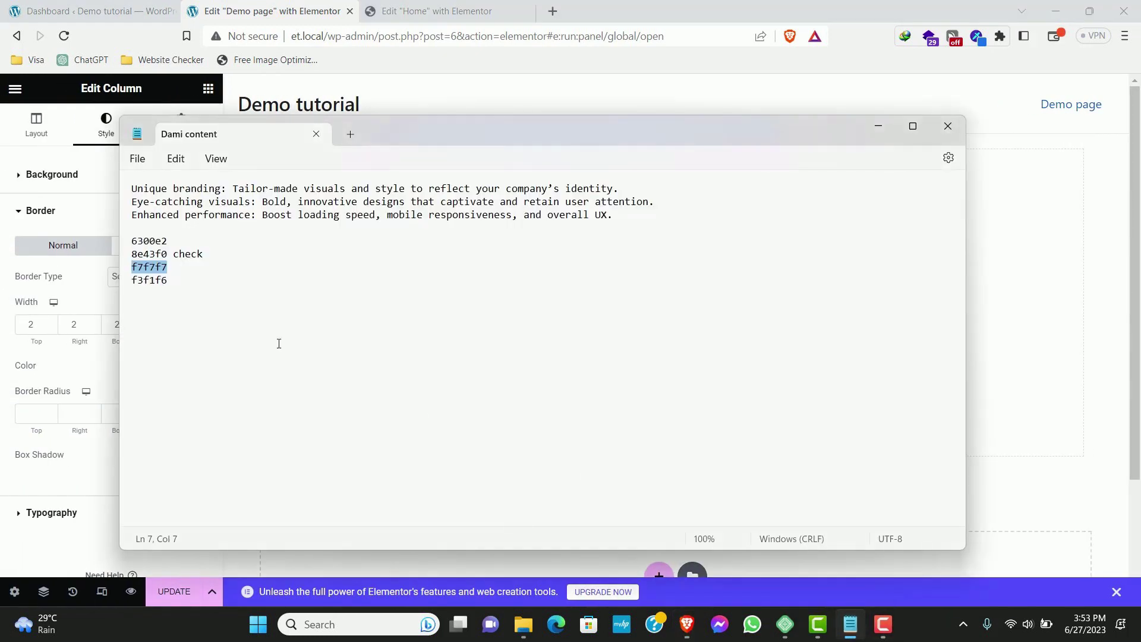
double_click(147, 241)
click(85, 210)
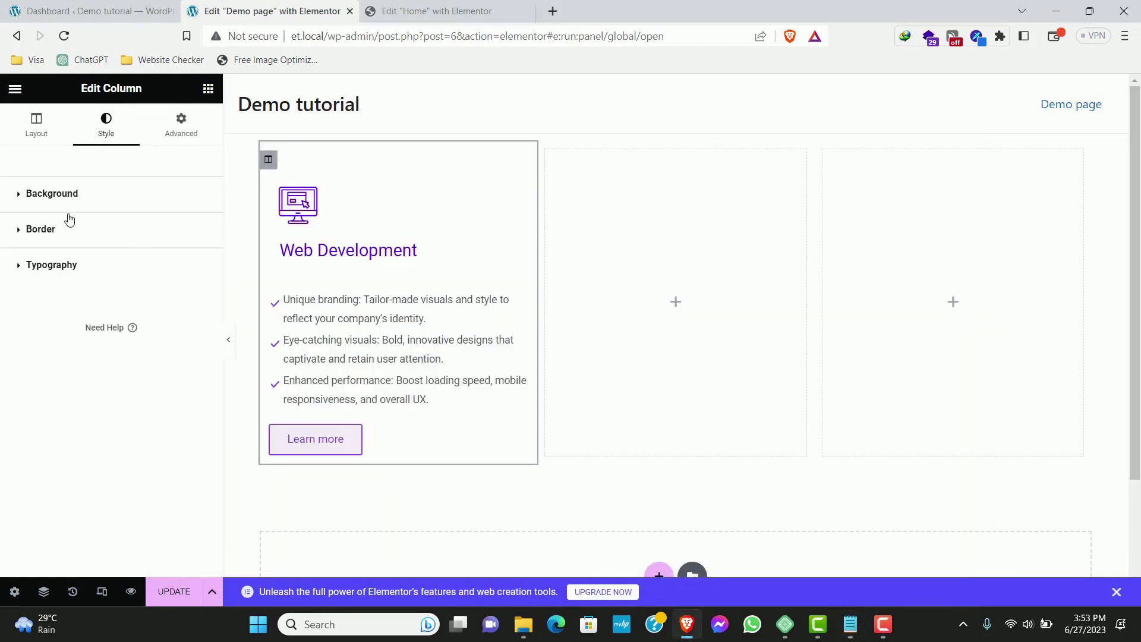
Set the first column's hover border to Solid with a width of 2 px on all sides
click(21, 226)
click(22, 227)
click(33, 233)
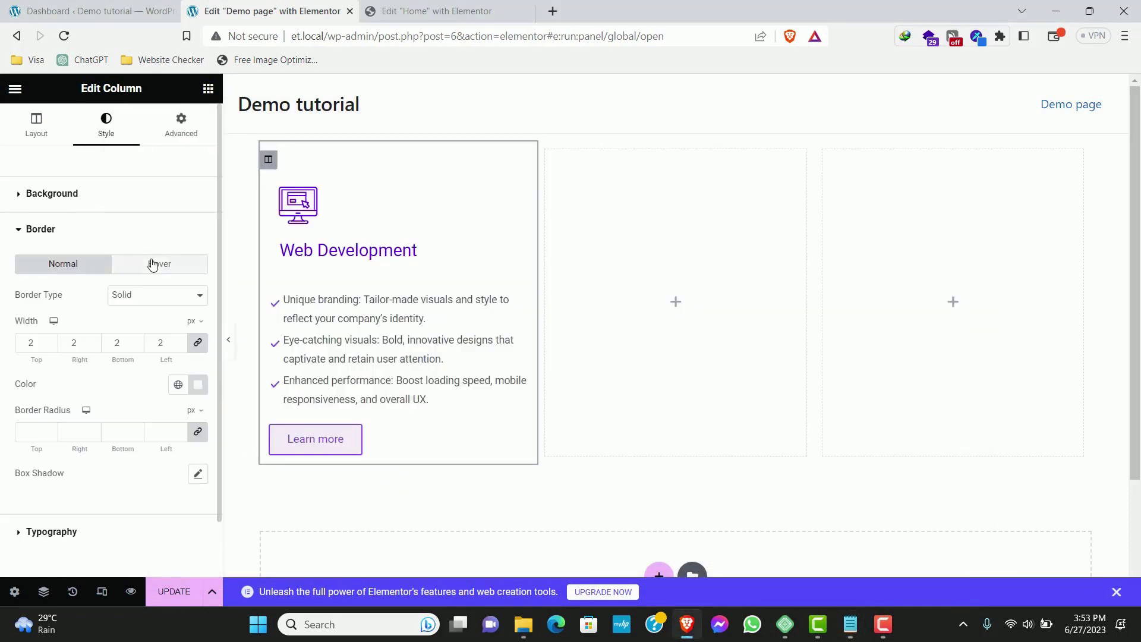
click(158, 263)
click(145, 295)
click(135, 323)
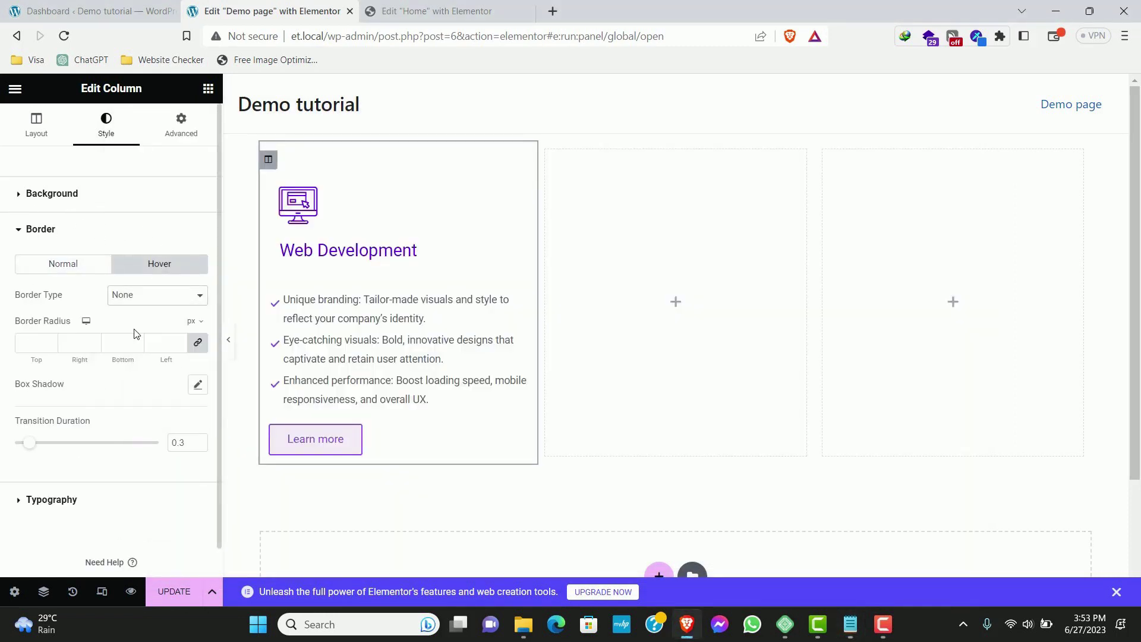
click(145, 295)
click(128, 333)
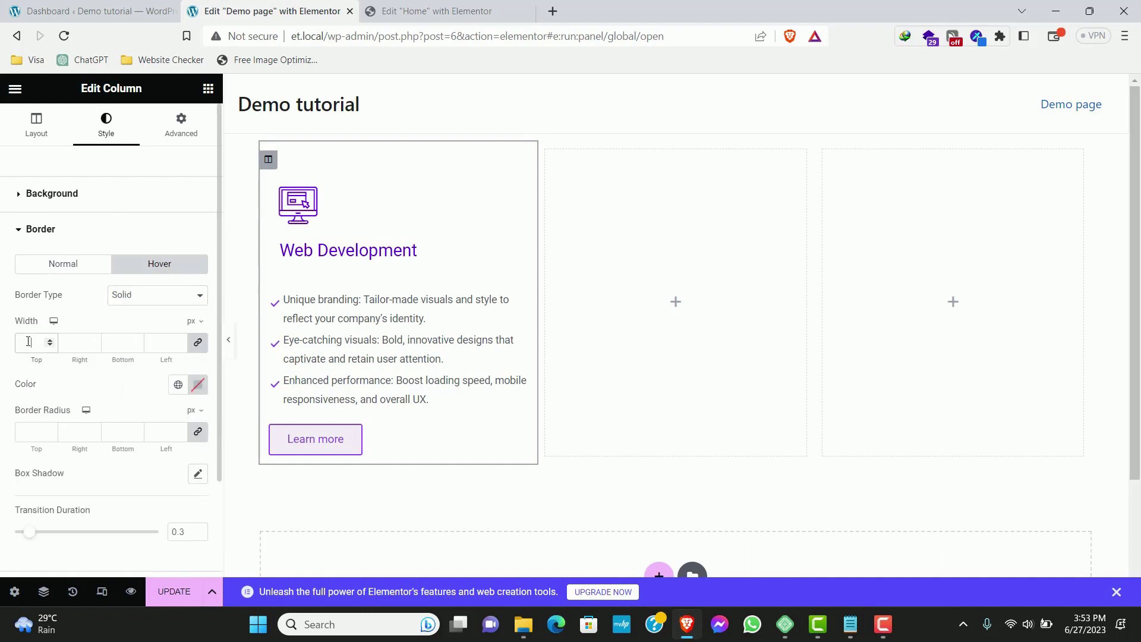
Set the first column's hover border color to the copied 6300e2, update the page and preview the hover effect
click(198, 385)
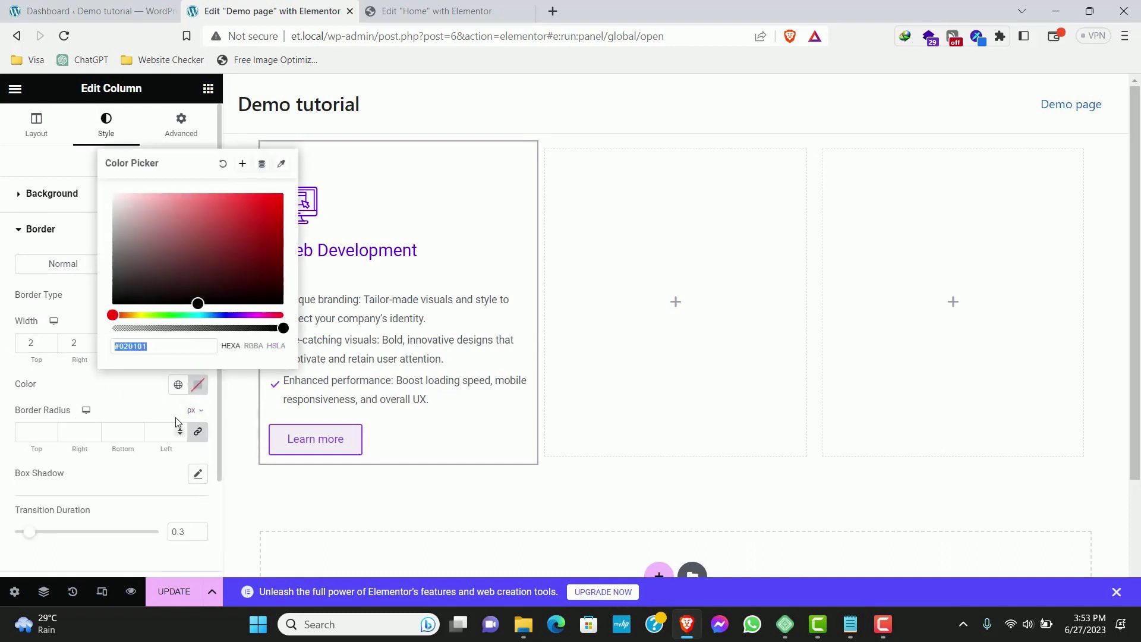
key(ctrl+v)
click(248, 349)
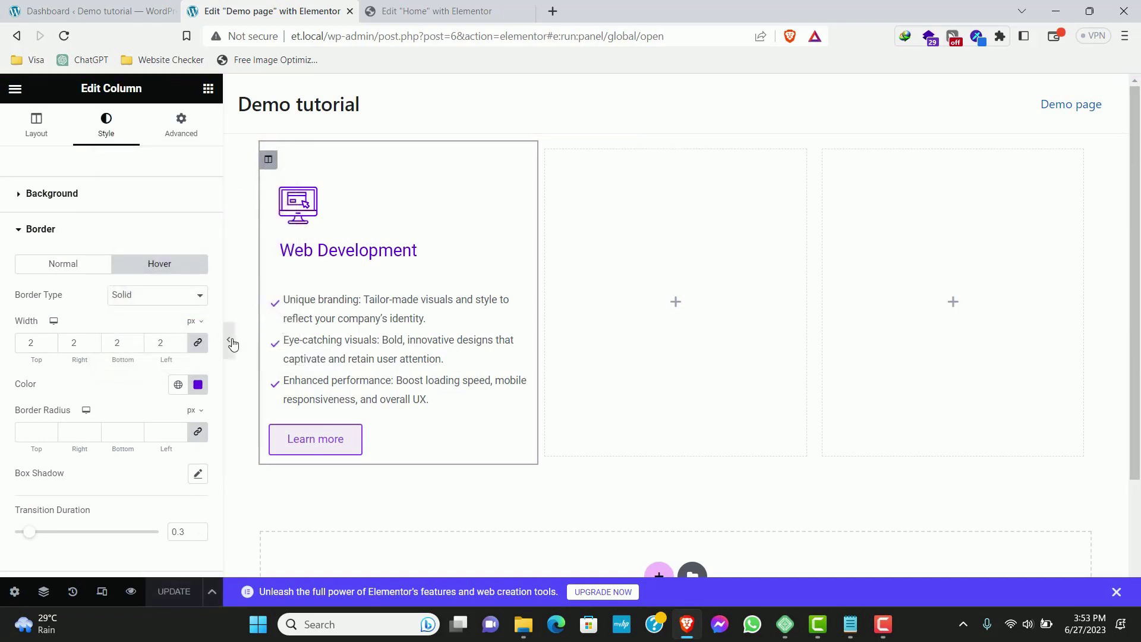
click(228, 340)
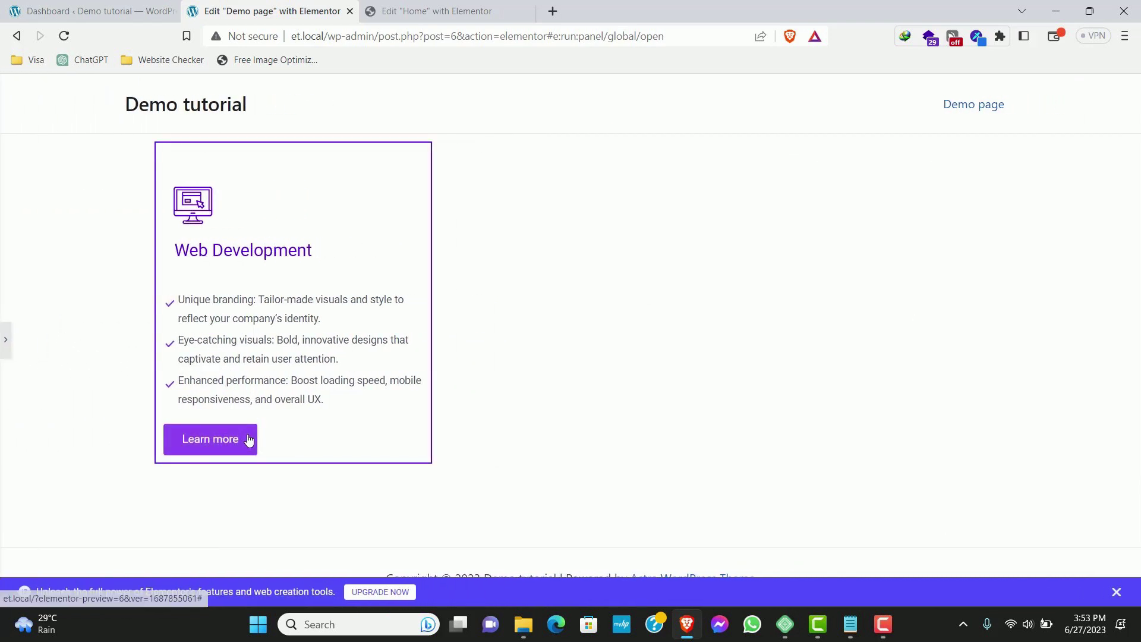
click(6, 341)
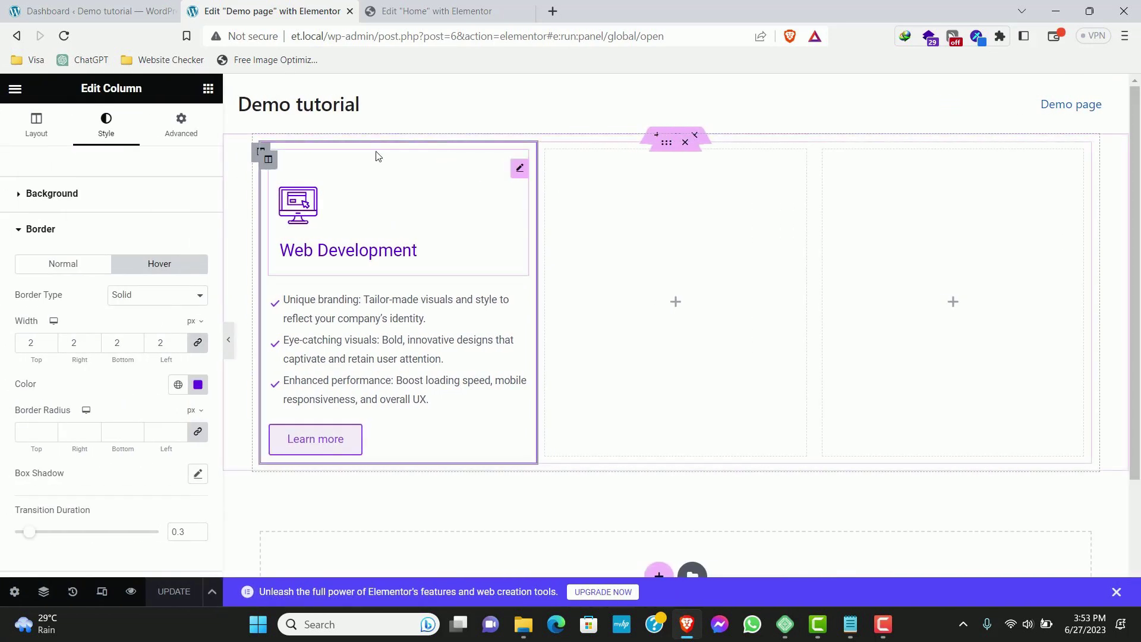
Try an unlinked bottom margin of 50 px on the first column and reset it to 0
click(180, 124)
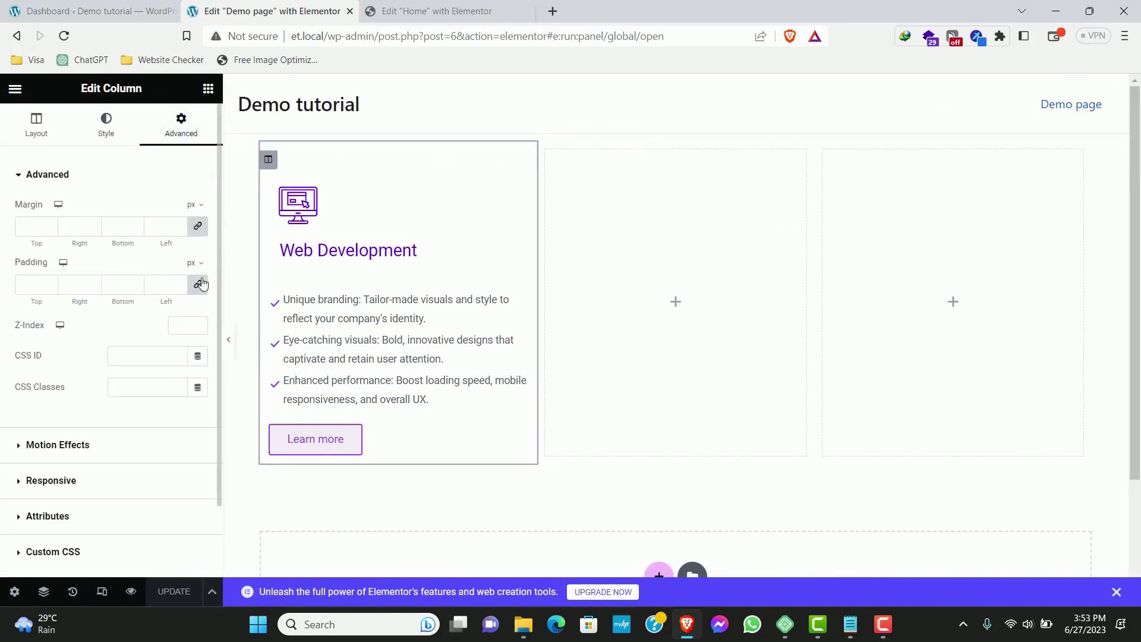
click(197, 226)
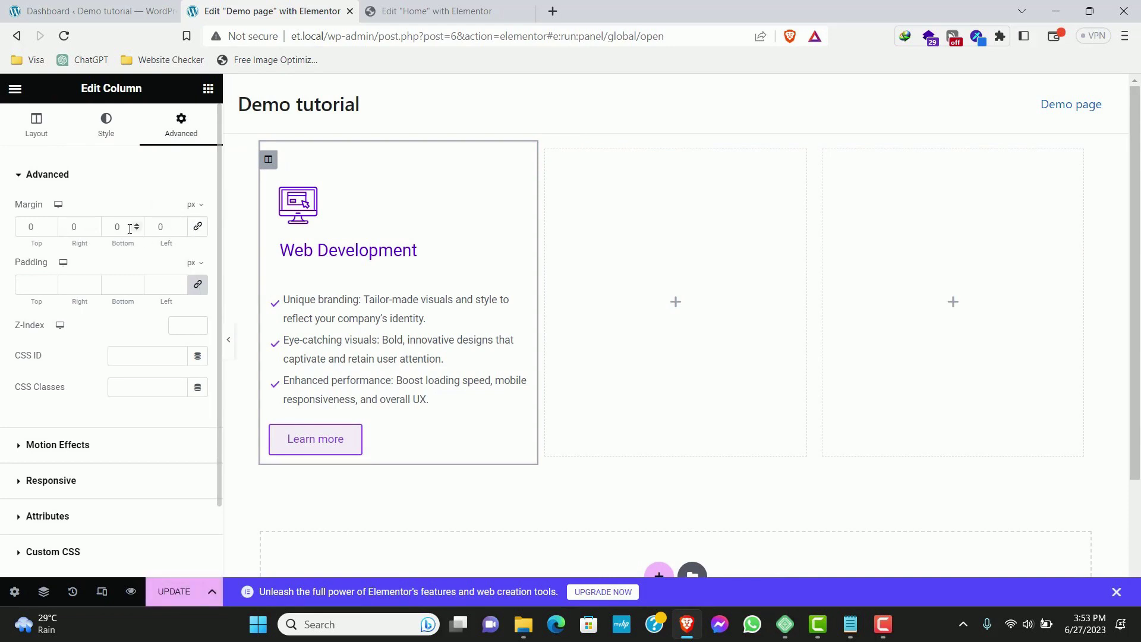
text(50)
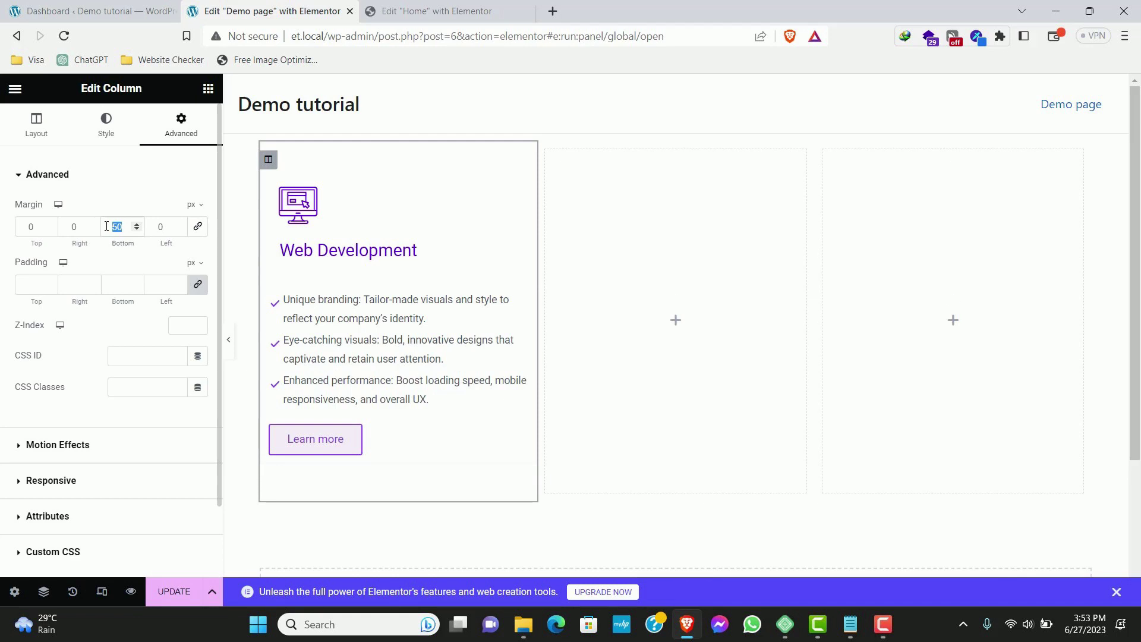
text(0)
Set the first column's bottom padding to 50 px with the other sides at 0, update the page and preview it
click(136, 288)
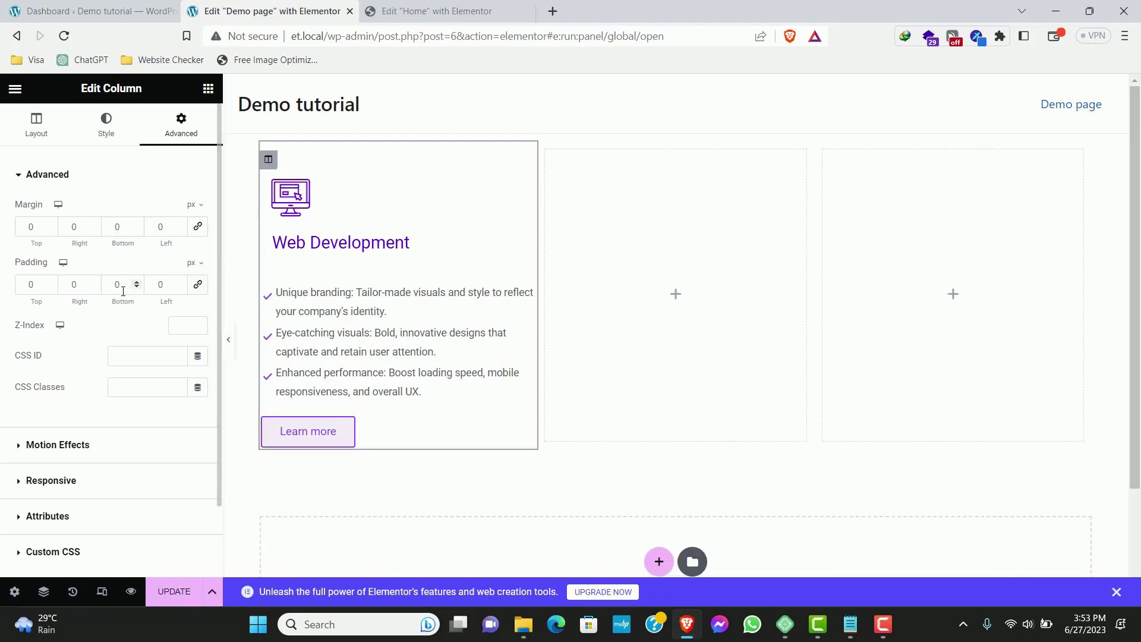
text(50)
key(ctrl+s)
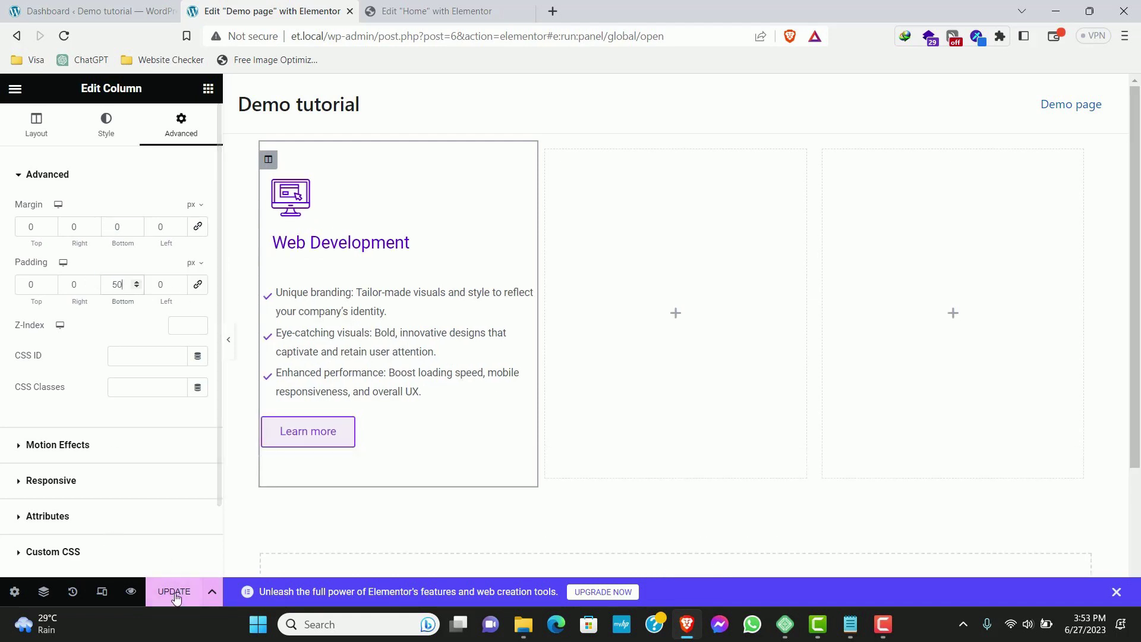
click(231, 347)
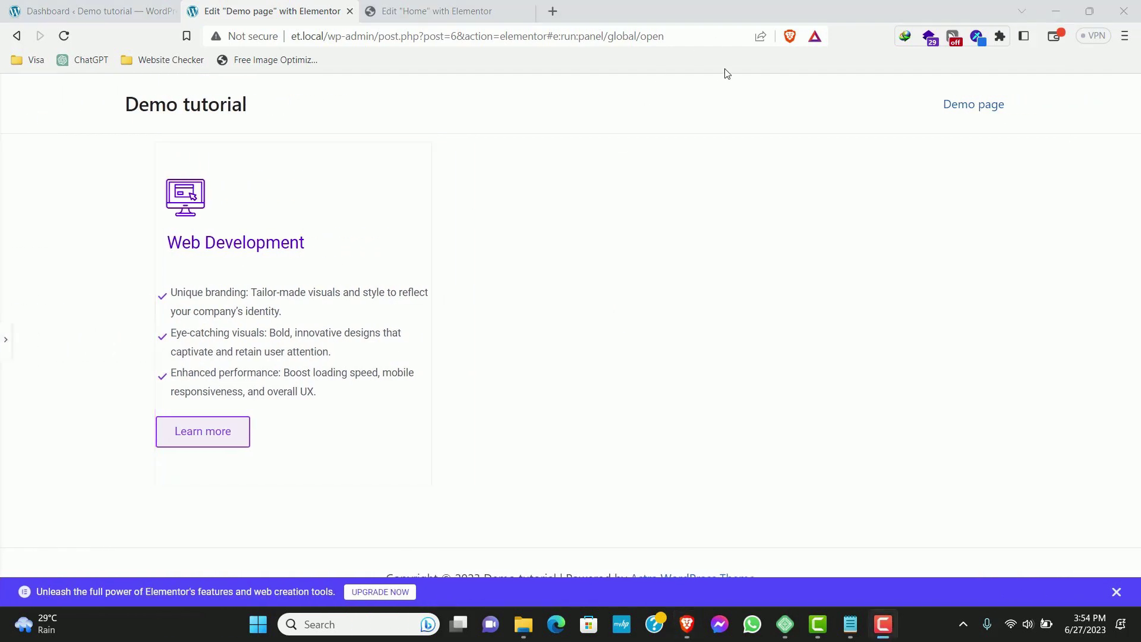
click(6, 340)
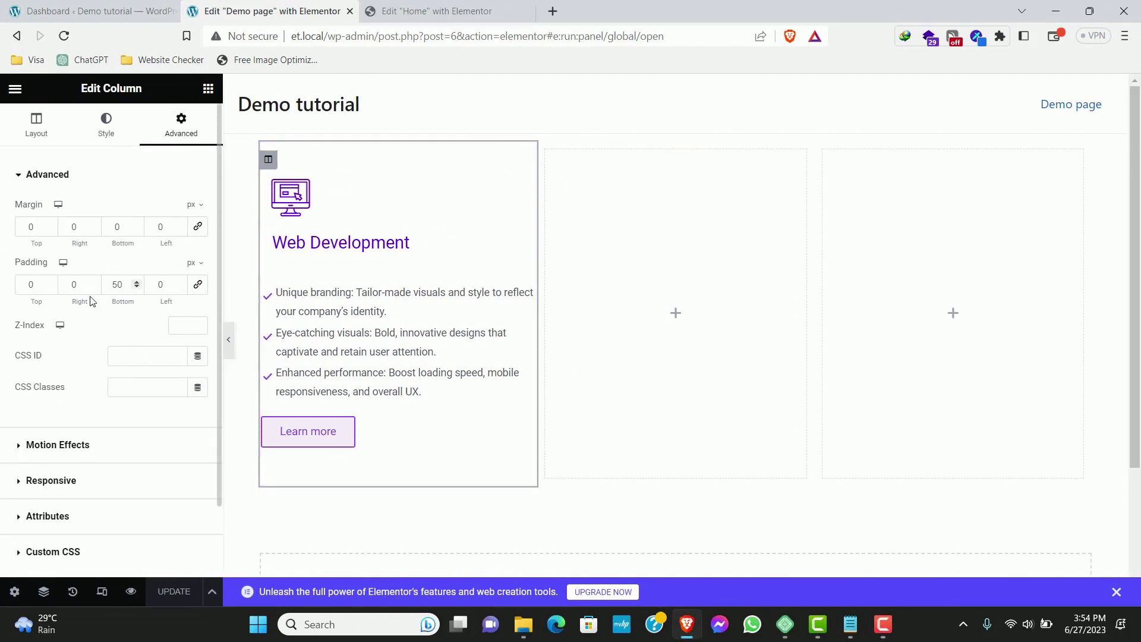
Set the first column's right and left padding to 15 px and preview the page
double_click(70, 284)
text(5)
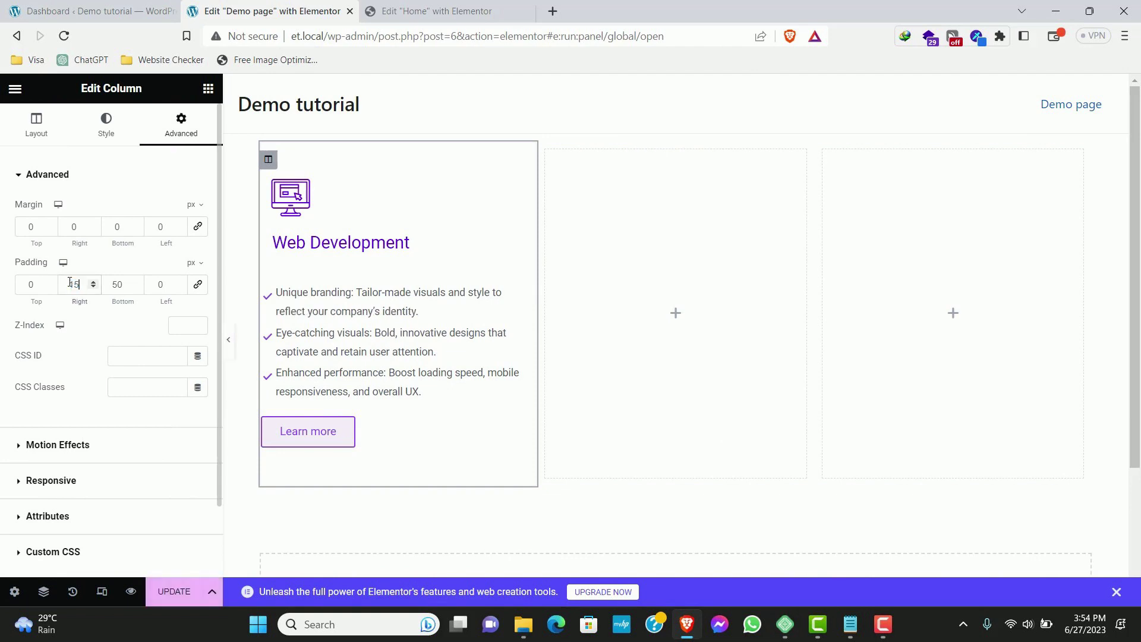
double_click(162, 284)
text(15)
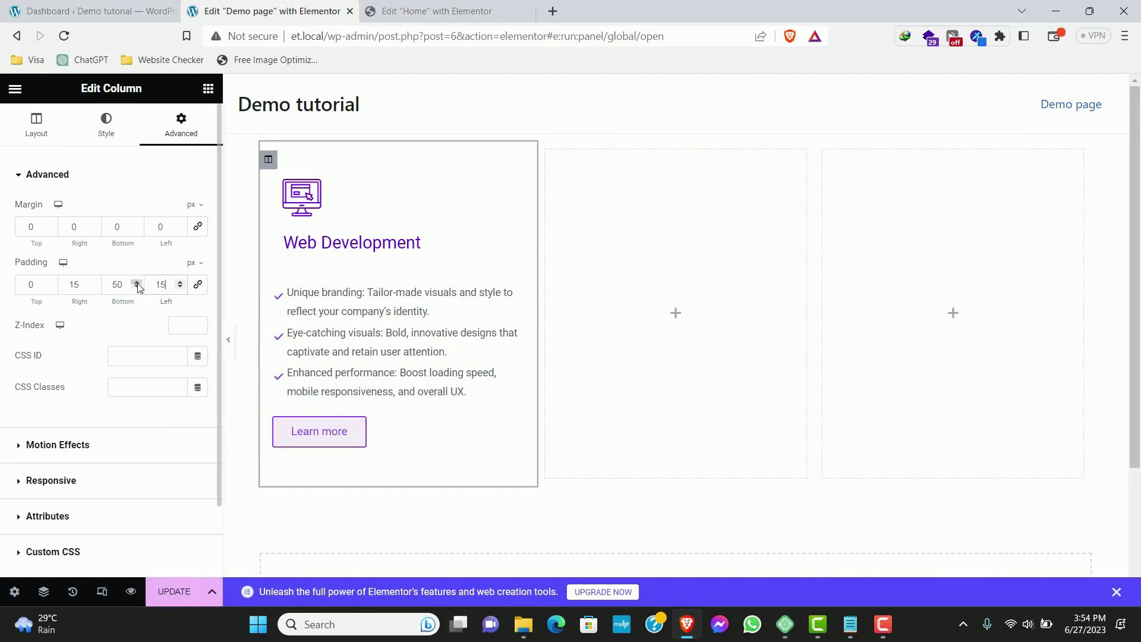
click(228, 340)
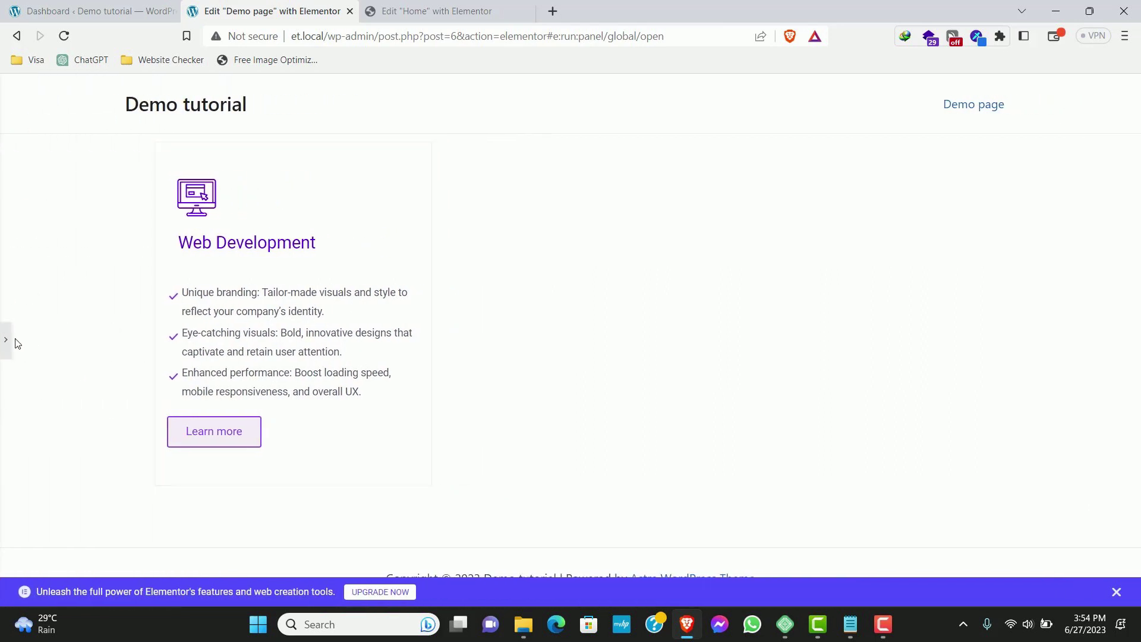
click(7, 344)
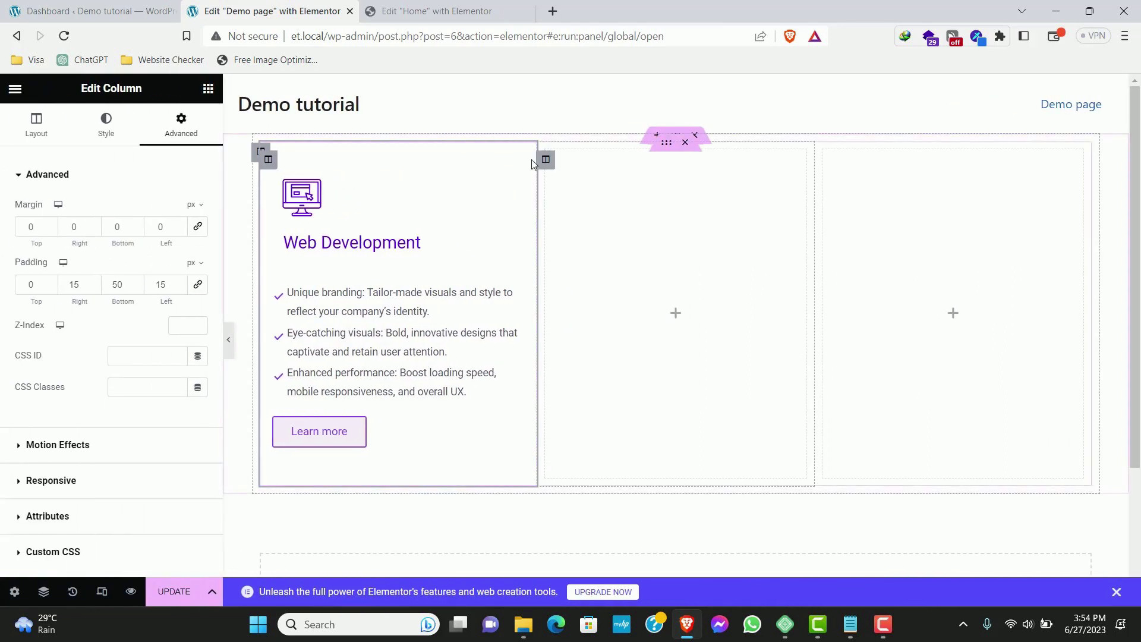
Duplicate the finished Web Development column twice to get three identical service columns
right_click(268, 162)
click(309, 199)
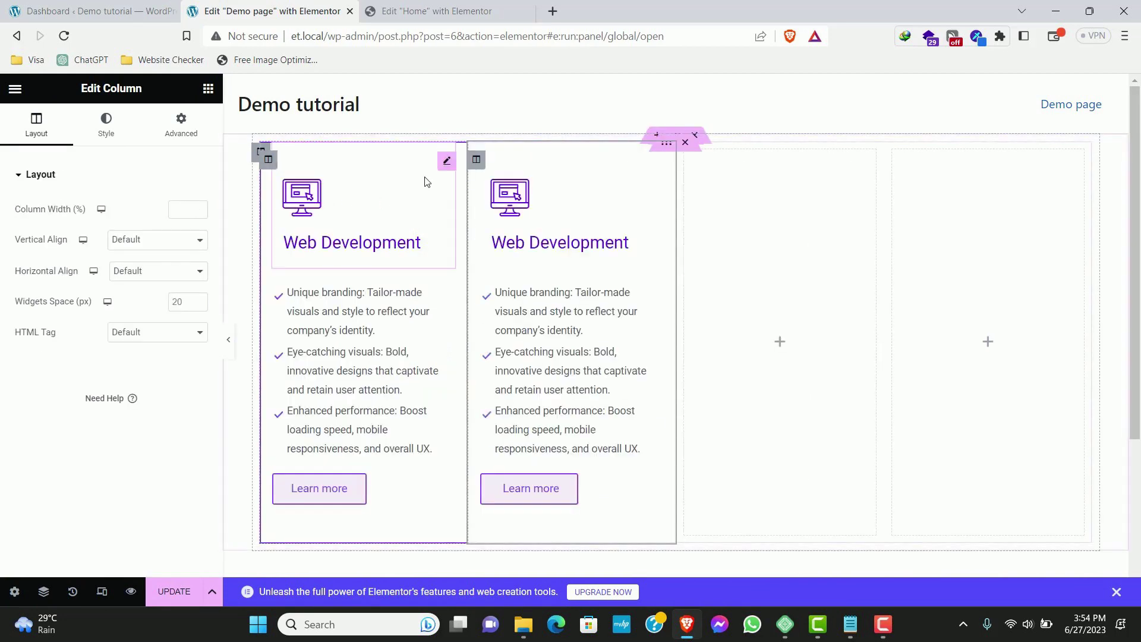
right_click(476, 159)
click(499, 200)
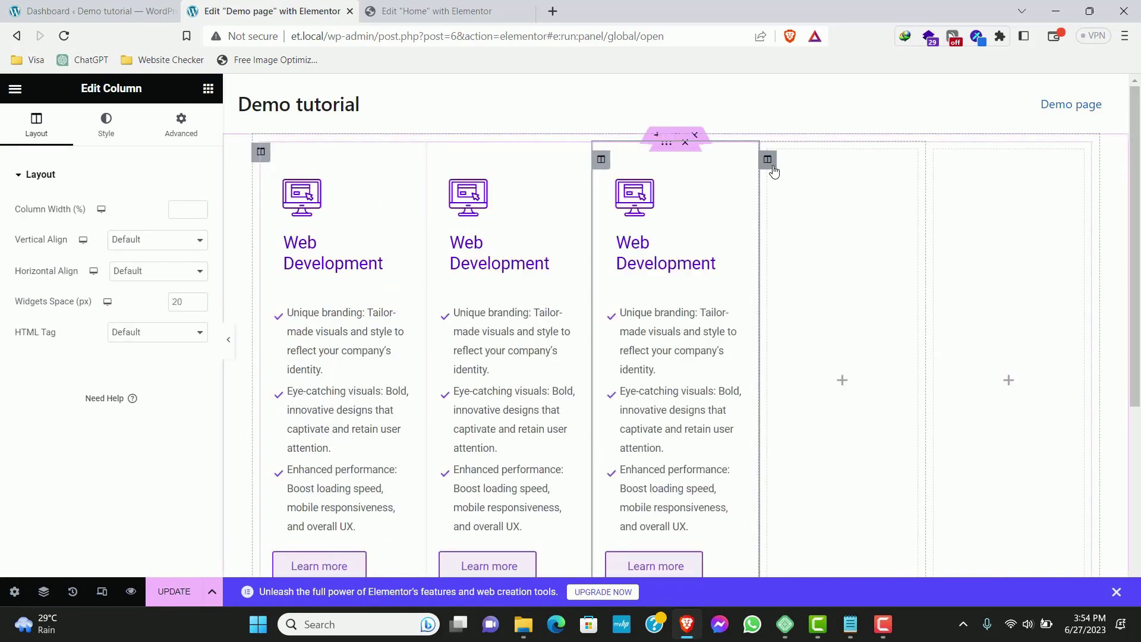
Delete the two empty columns, update the page and preview the three-column layout
right_click(768, 158)
click(812, 439)
right_click(897, 174)
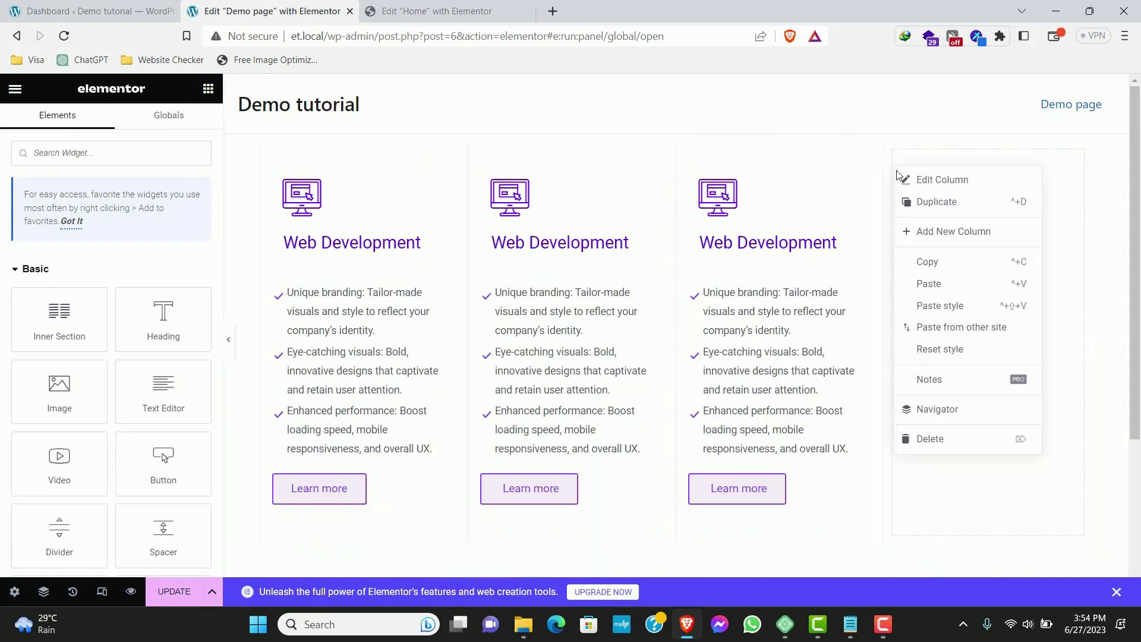
click(930, 440)
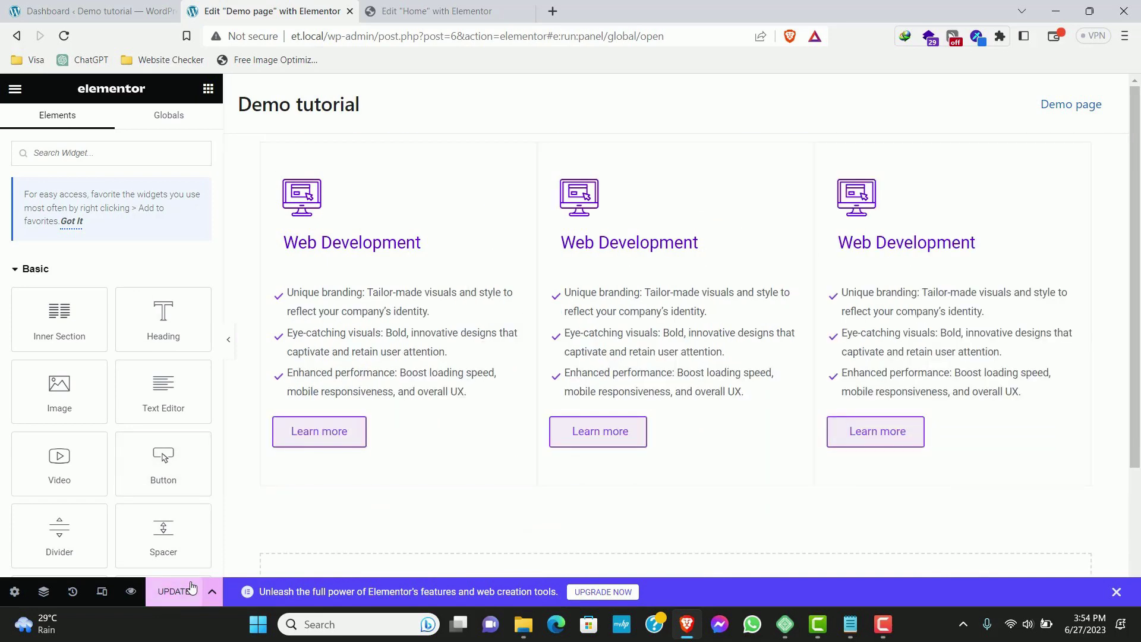
click(172, 591)
click(229, 342)
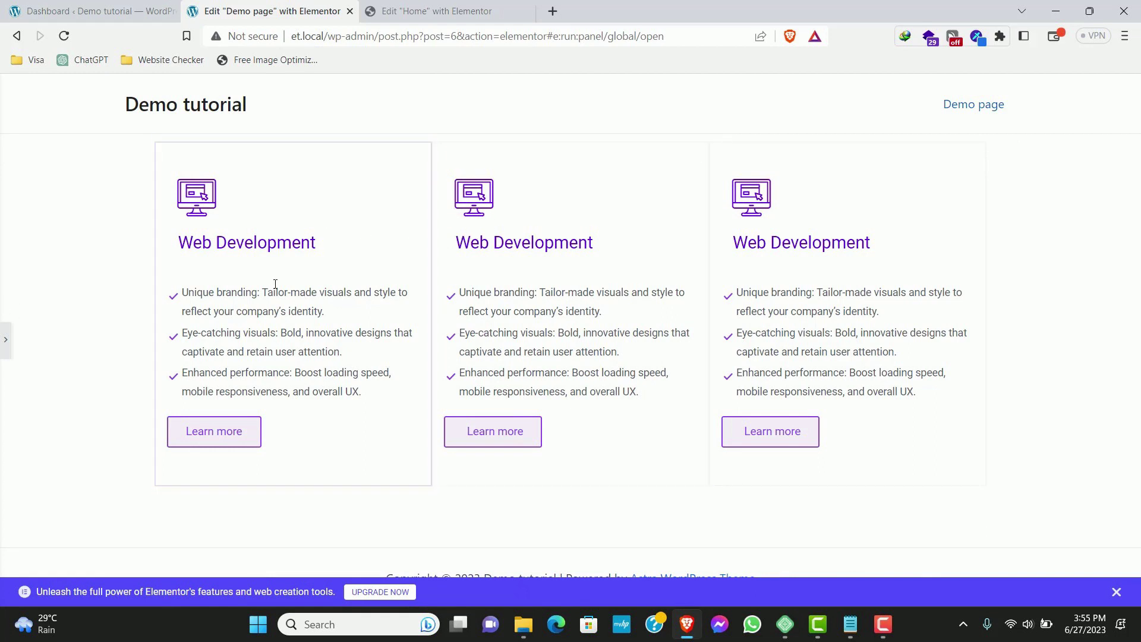
click(4, 341)
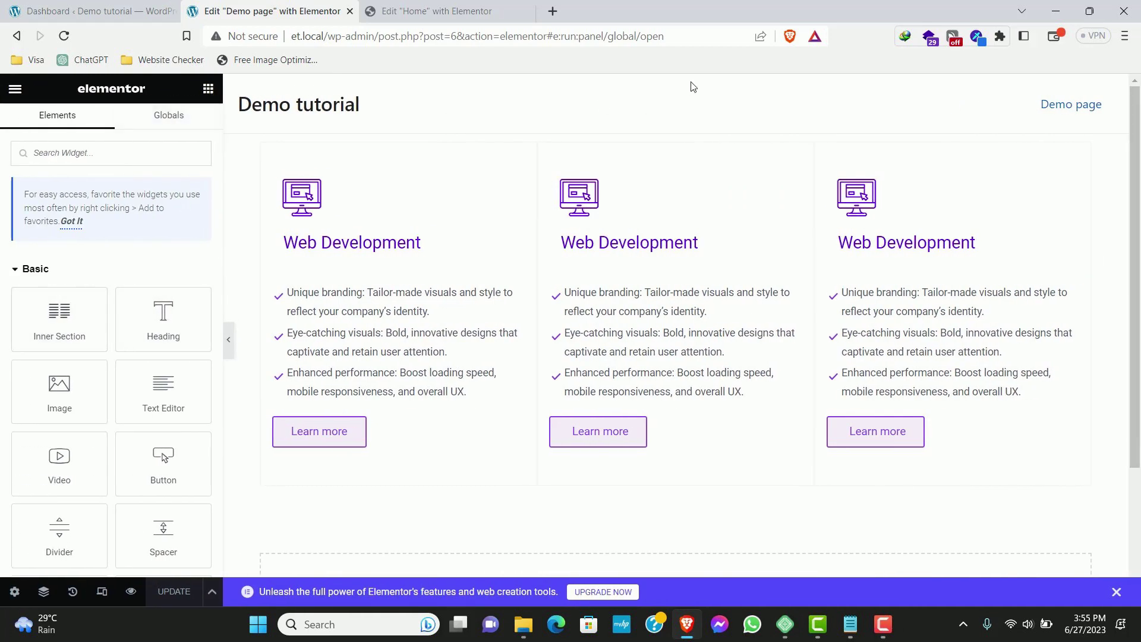
key(F10)
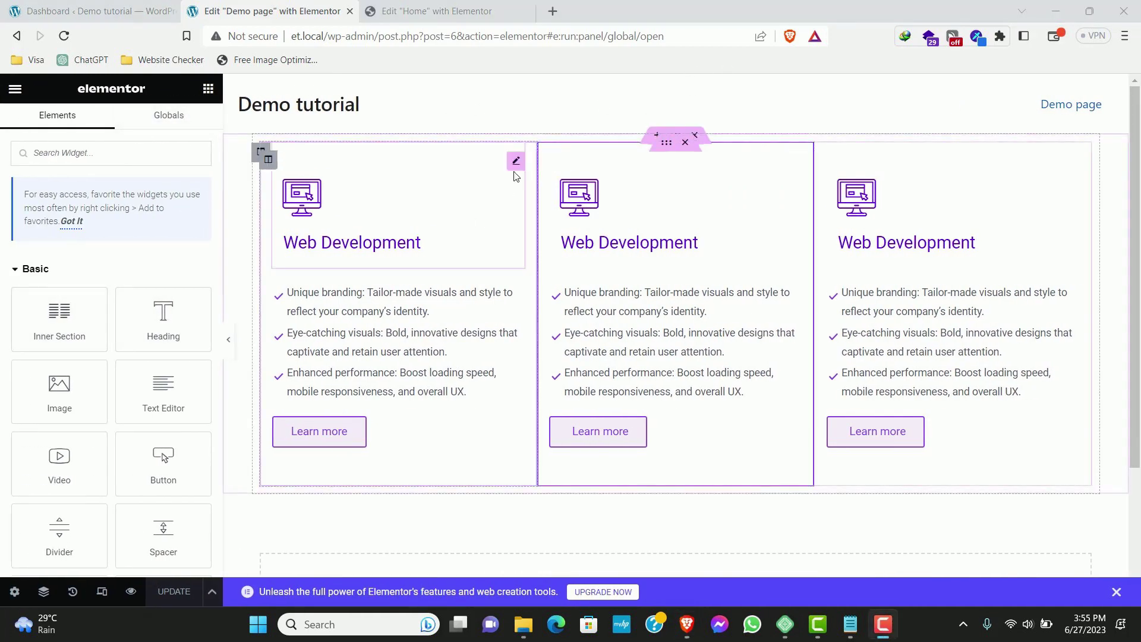
Set the right margin of the first and second columns to 15 px
click(268, 159)
click(188, 129)
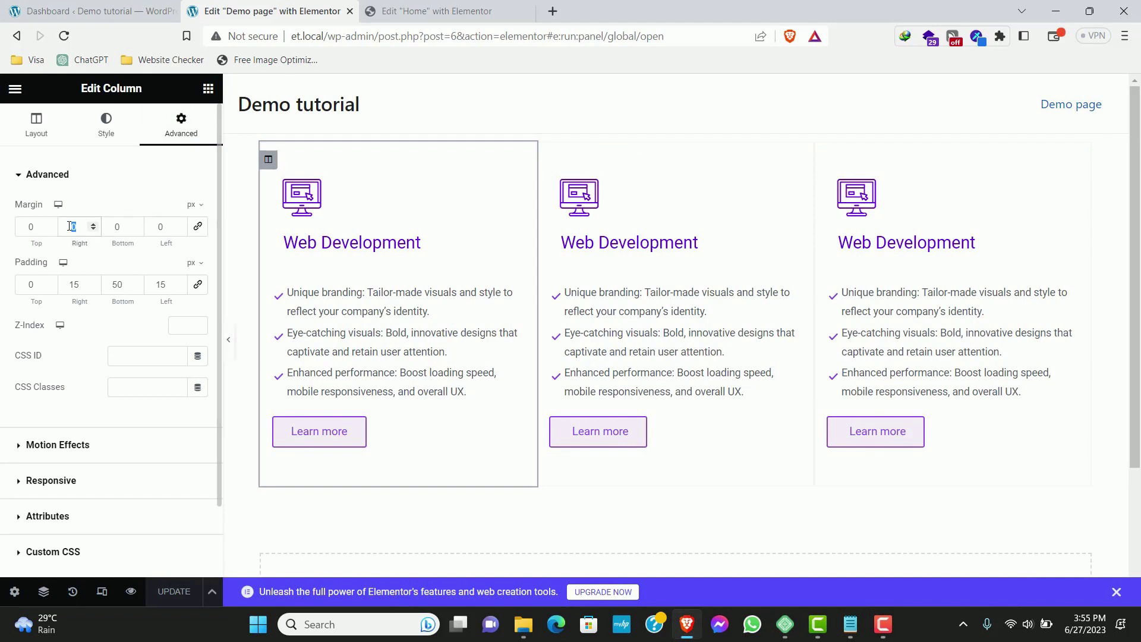
text(15)
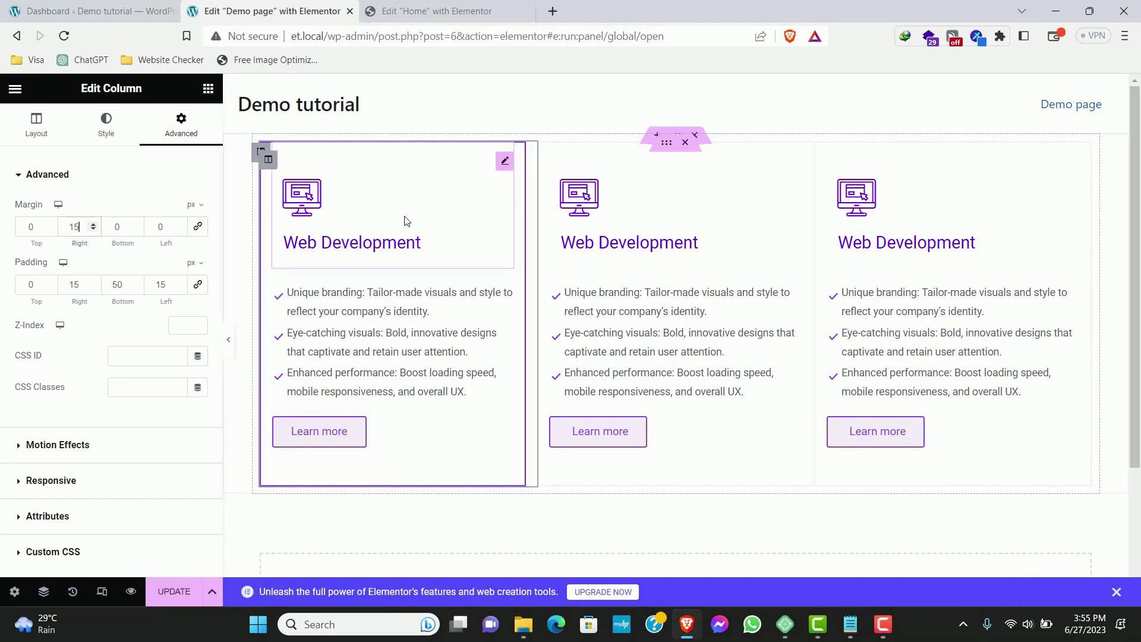
click(546, 159)
click(166, 138)
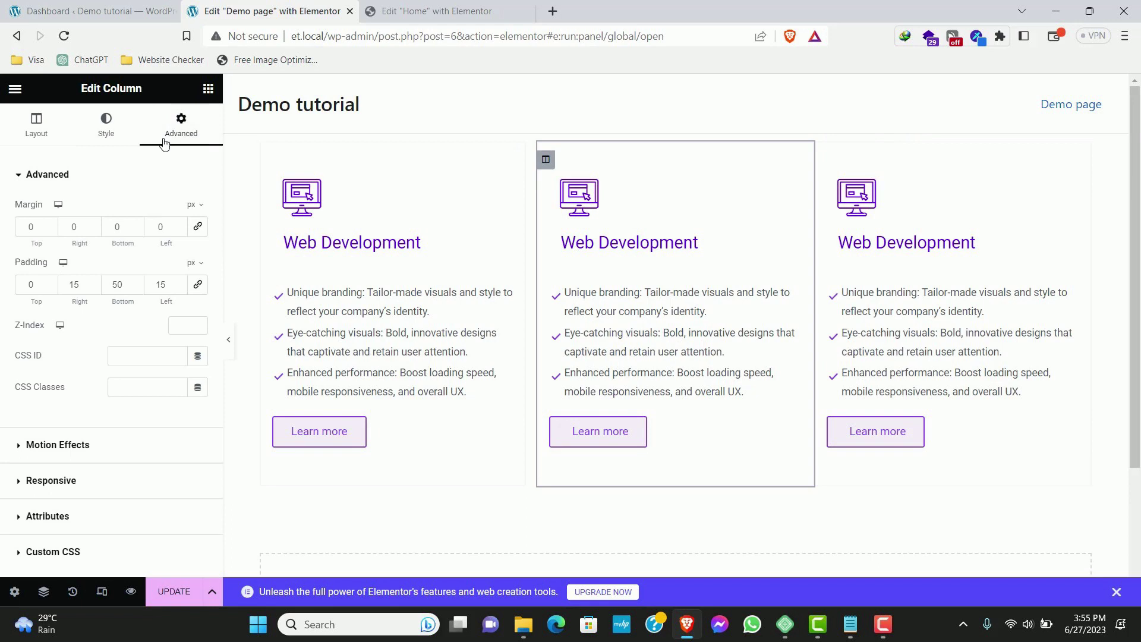
click(70, 229)
text(15)
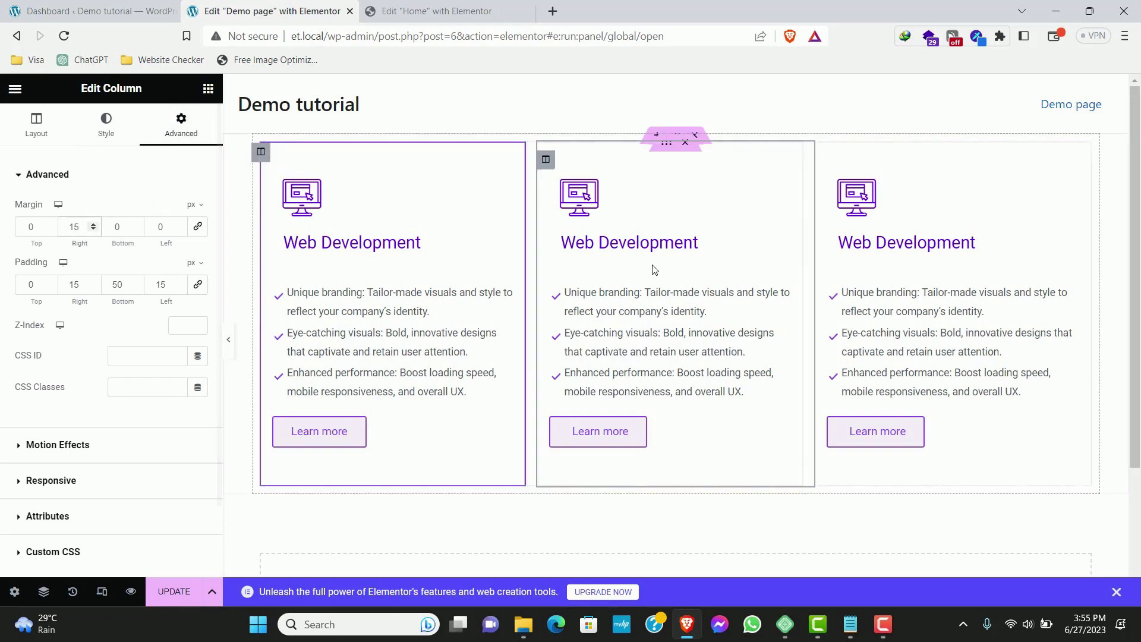
Set the third column's right margin to 15 px, update the page and preview the spacing and hover borders
click(823, 159)
click(181, 116)
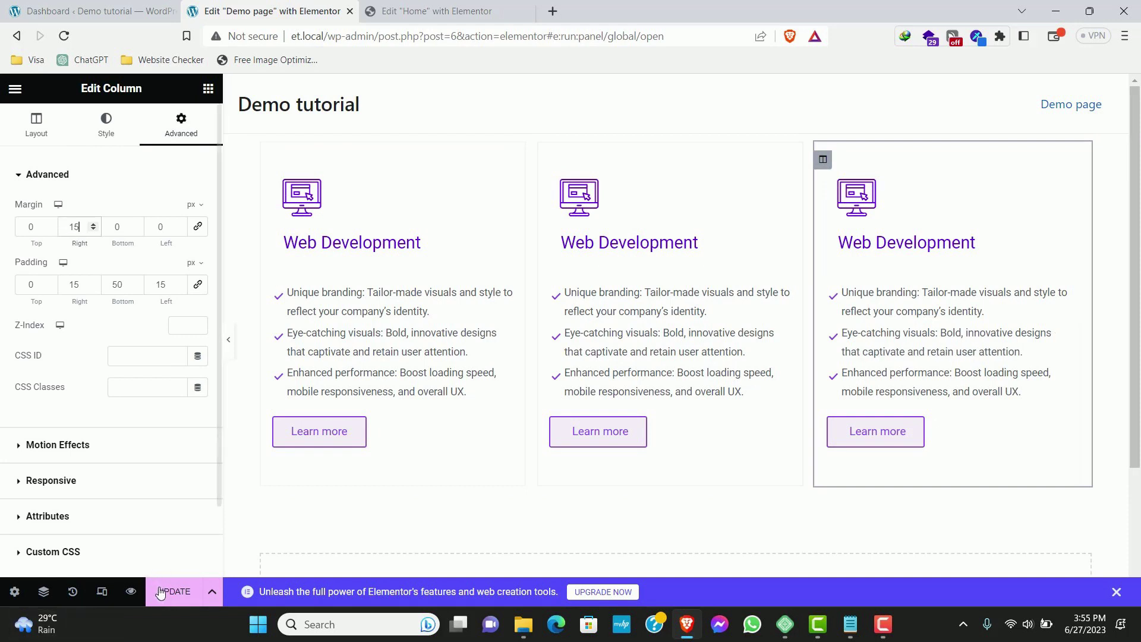
click(228, 340)
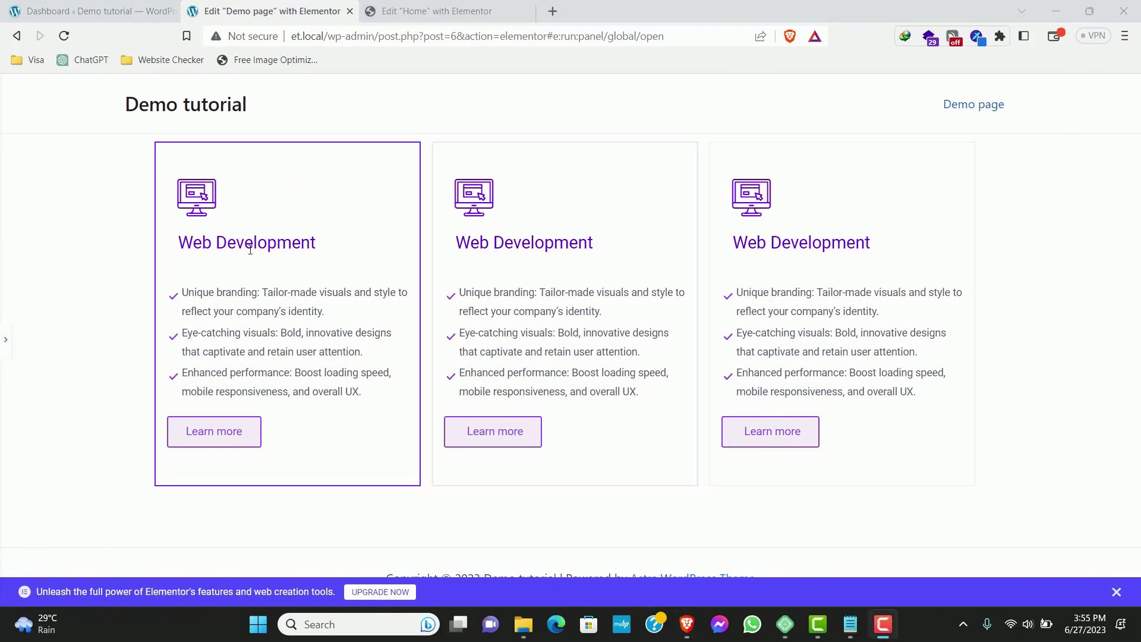
click(3, 341)
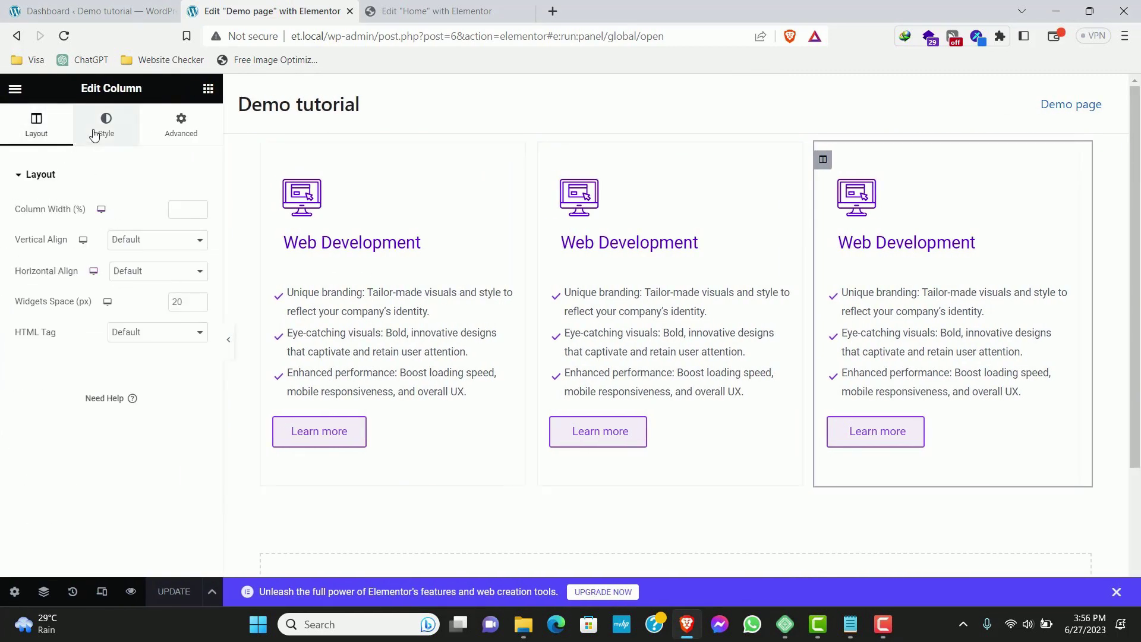
Change the title of the second column's icon box to "Seo"
click(105, 126)
click(713, 237)
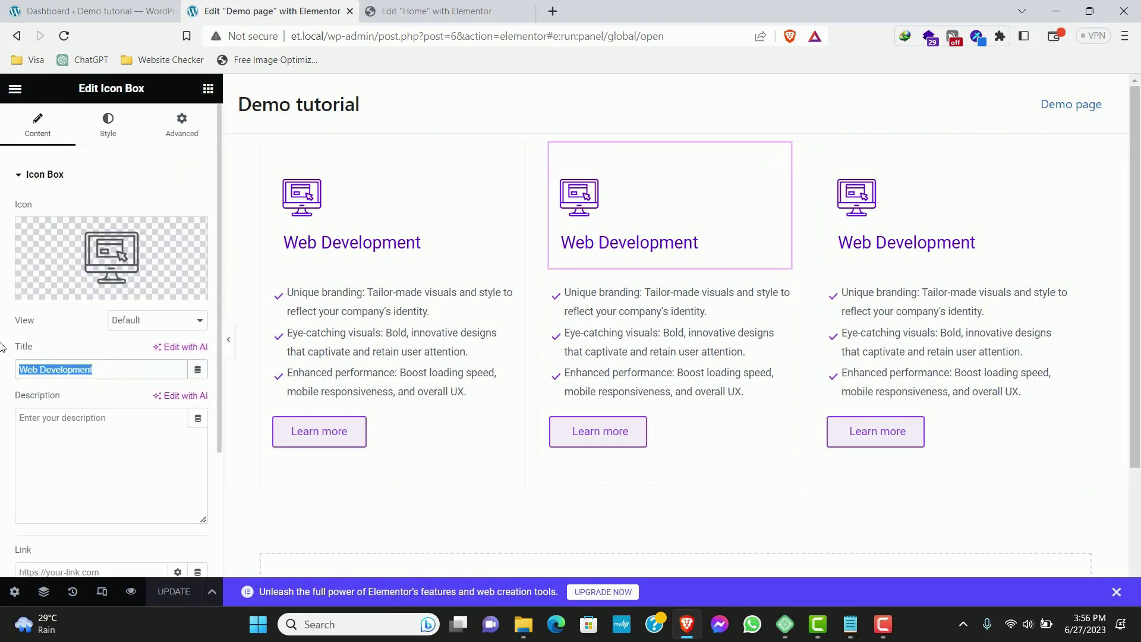
text(Seo)
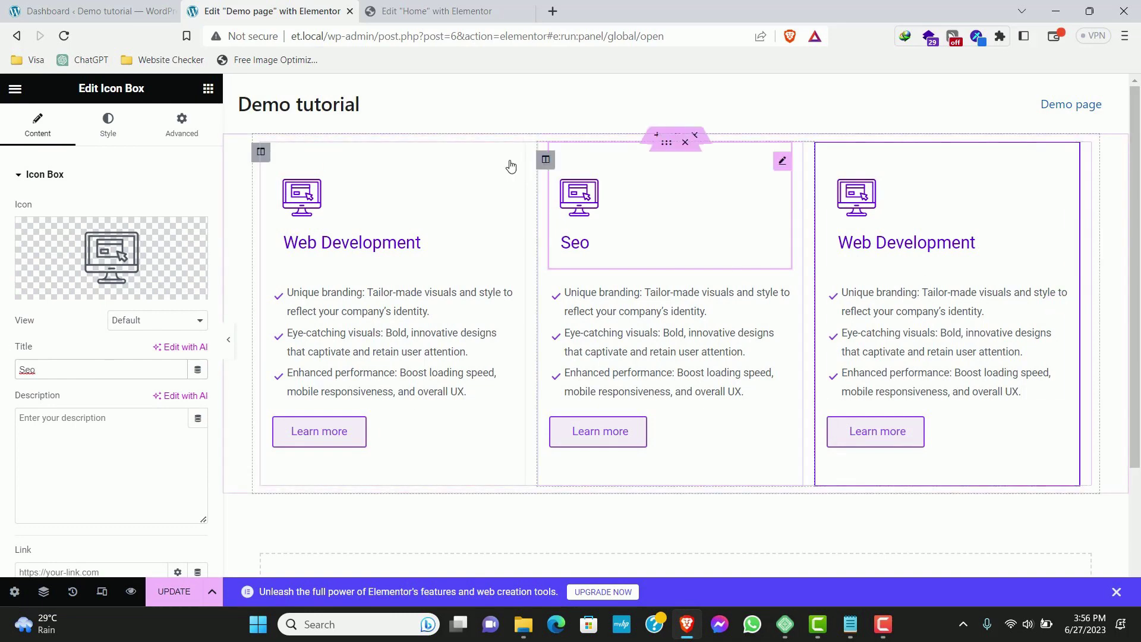
Replace the second column's icon with the Gift icon from the icon library and update the page
click(157, 268)
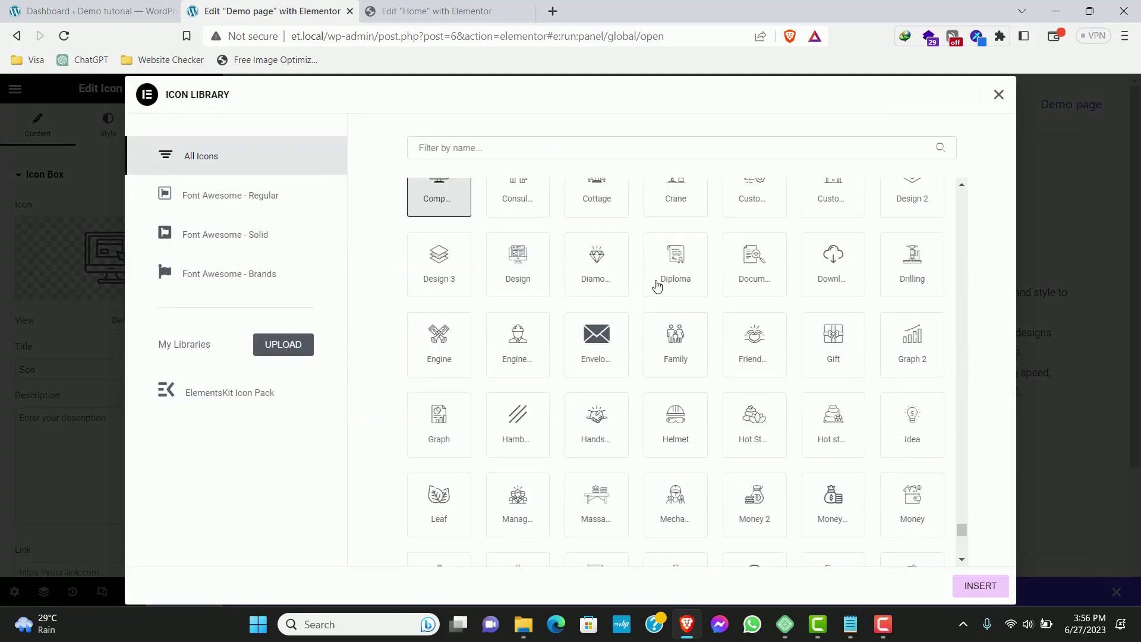
click(673, 254)
click(833, 326)
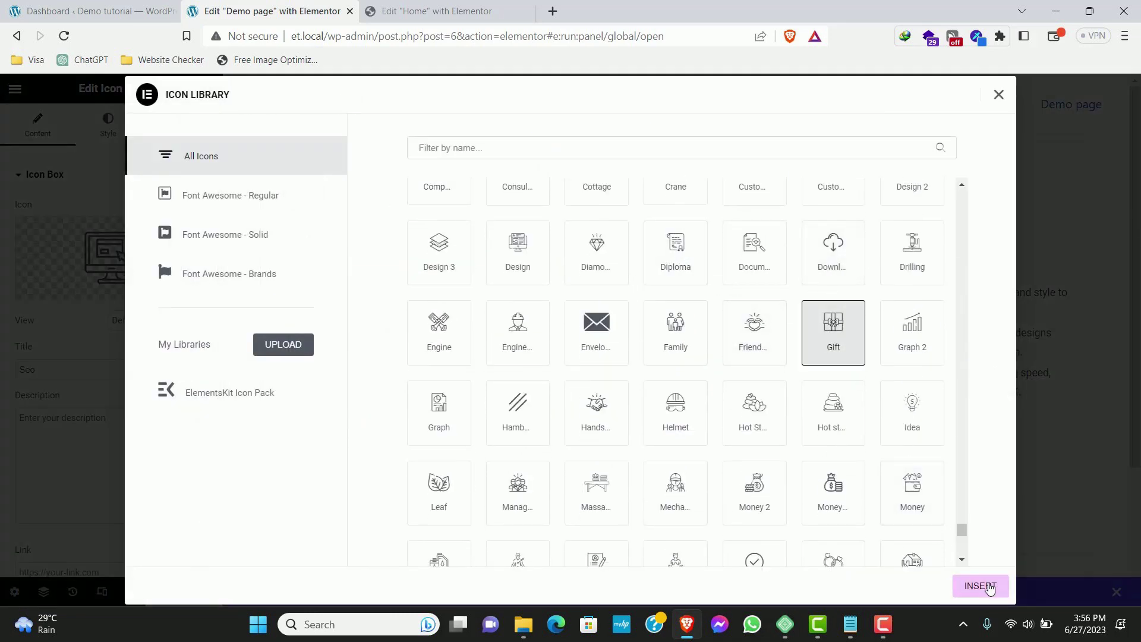
click(980, 585)
key(ctrl+s)
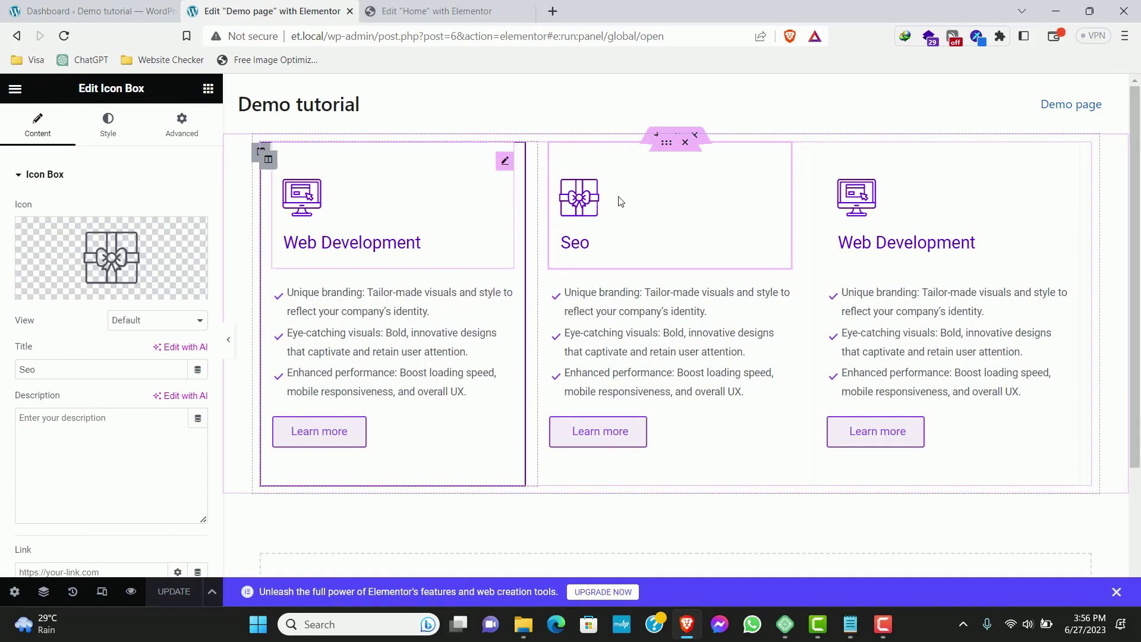
View the reference services section on the Home page and return to the Demo page editor
click(437, 11)
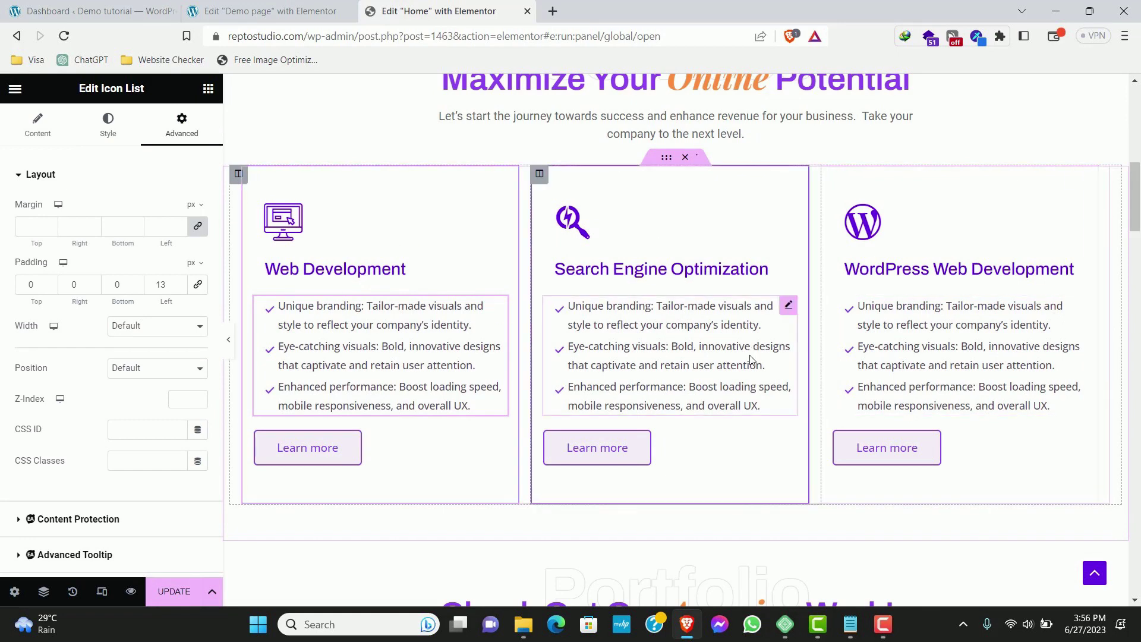
click(236, 5)
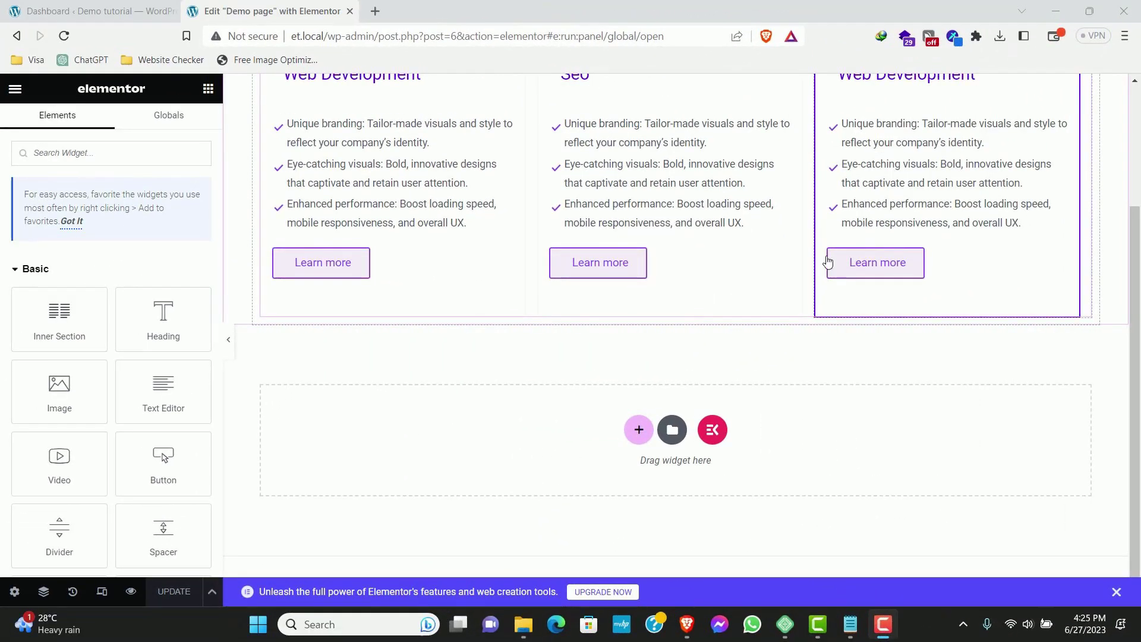
Open Elementor's Advanced settings from the WordPress dashboard
click(119, 15)
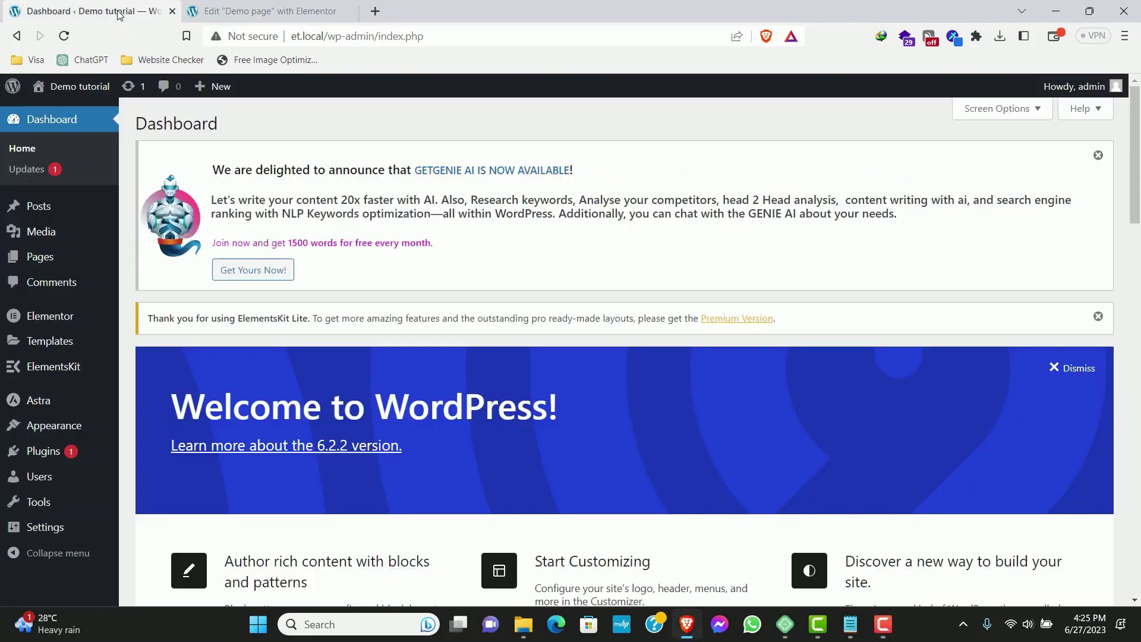
mouse_move(57, 330)
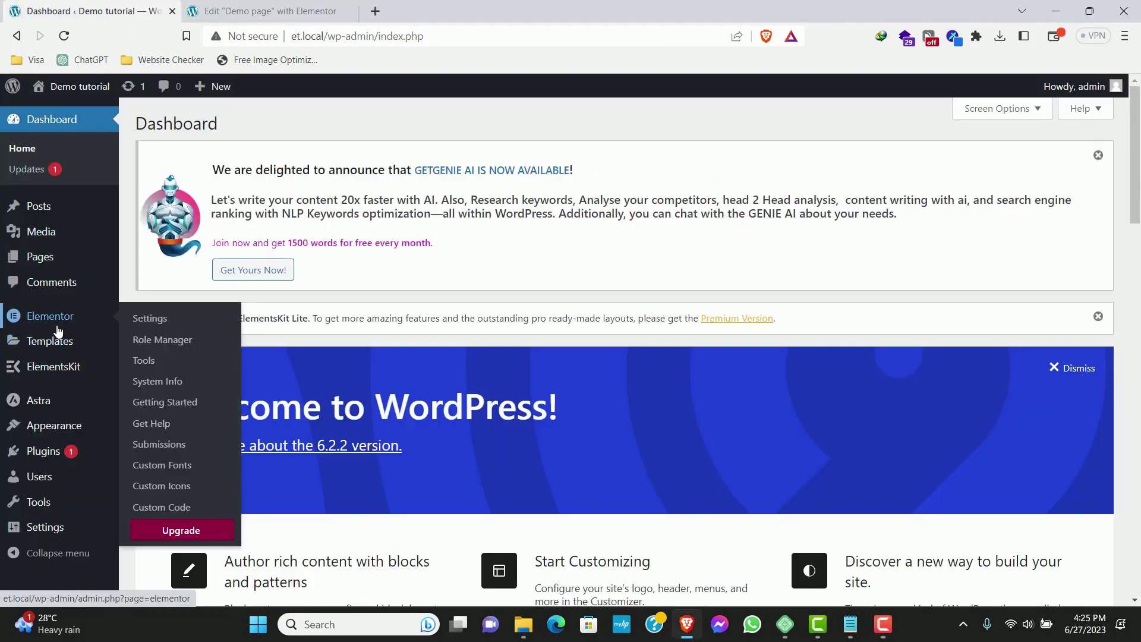
click(166, 327)
click(318, 171)
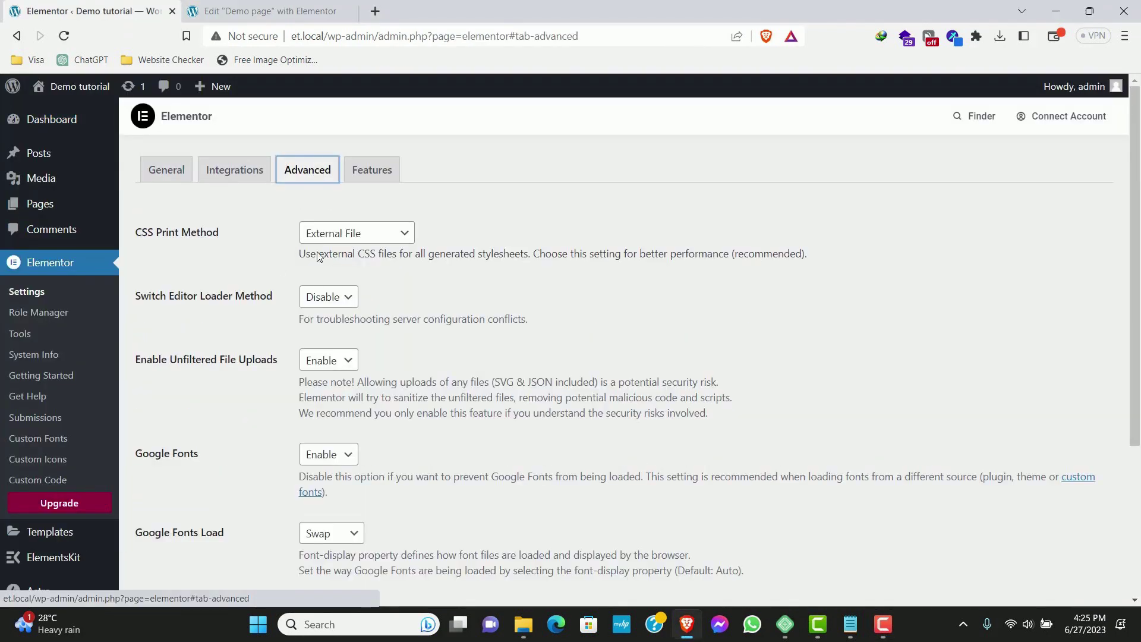
Set Elementor's unfiltered file uploads option to Enable
click(324, 363)
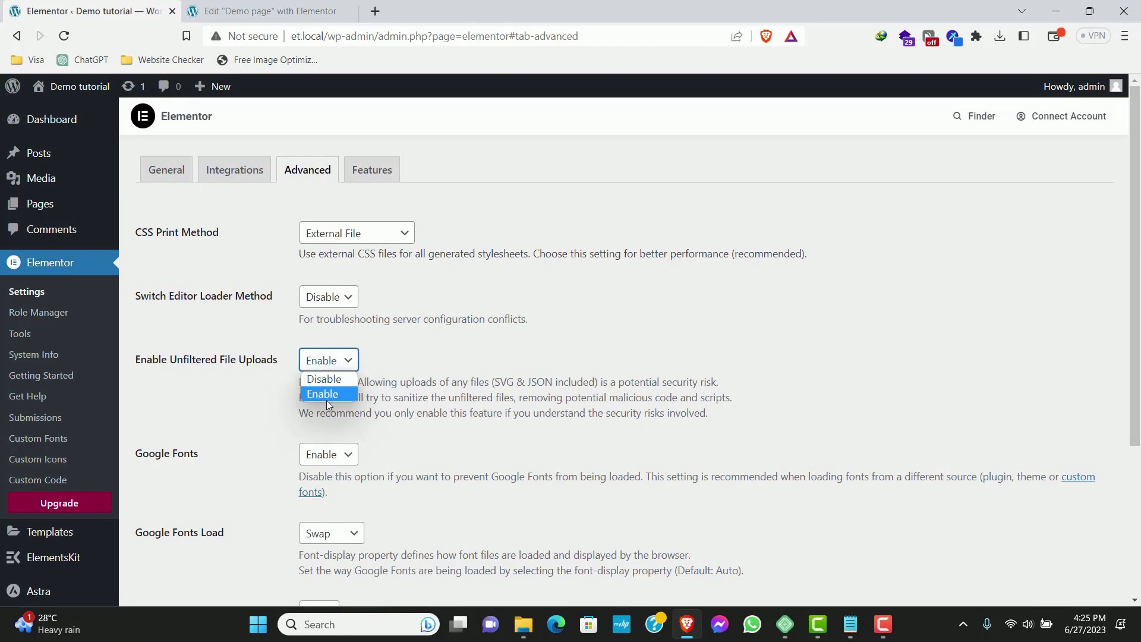
click(327, 397)
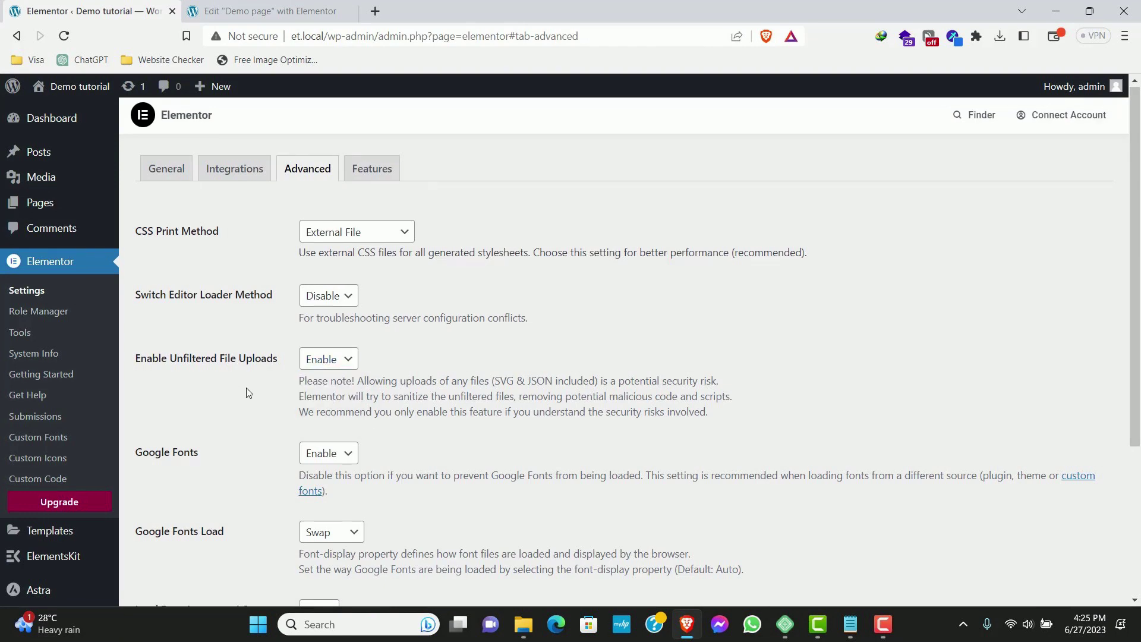
scroll(249, 393, down, 3)
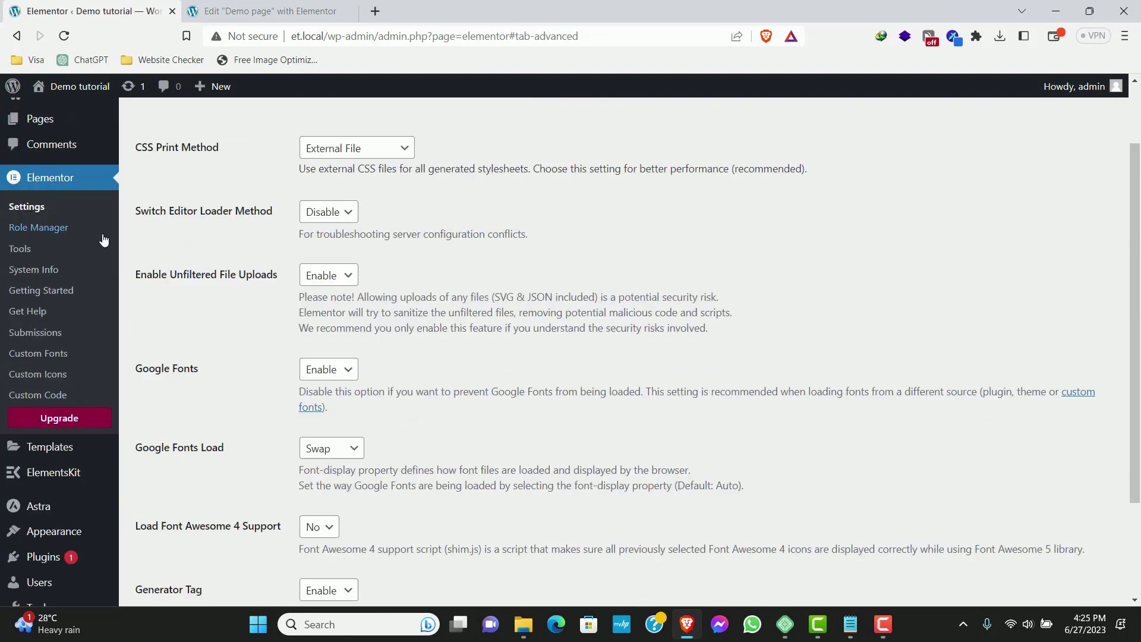
Return to the Demo page editor and import the service section template file into the template library
click(250, 10)
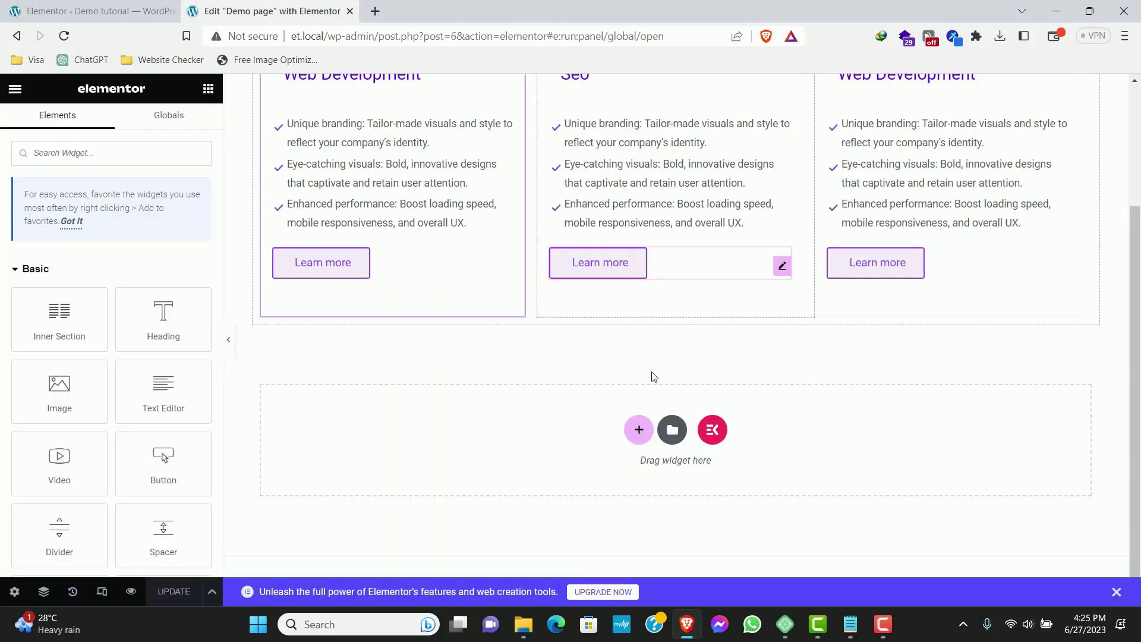
click(672, 430)
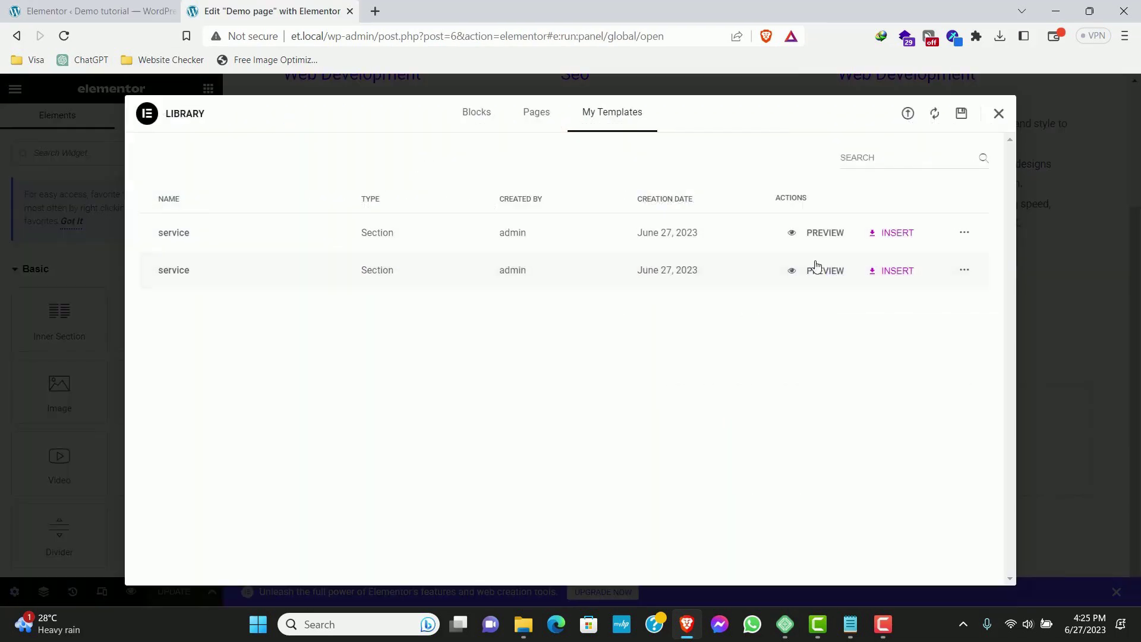
click(908, 115)
click(564, 413)
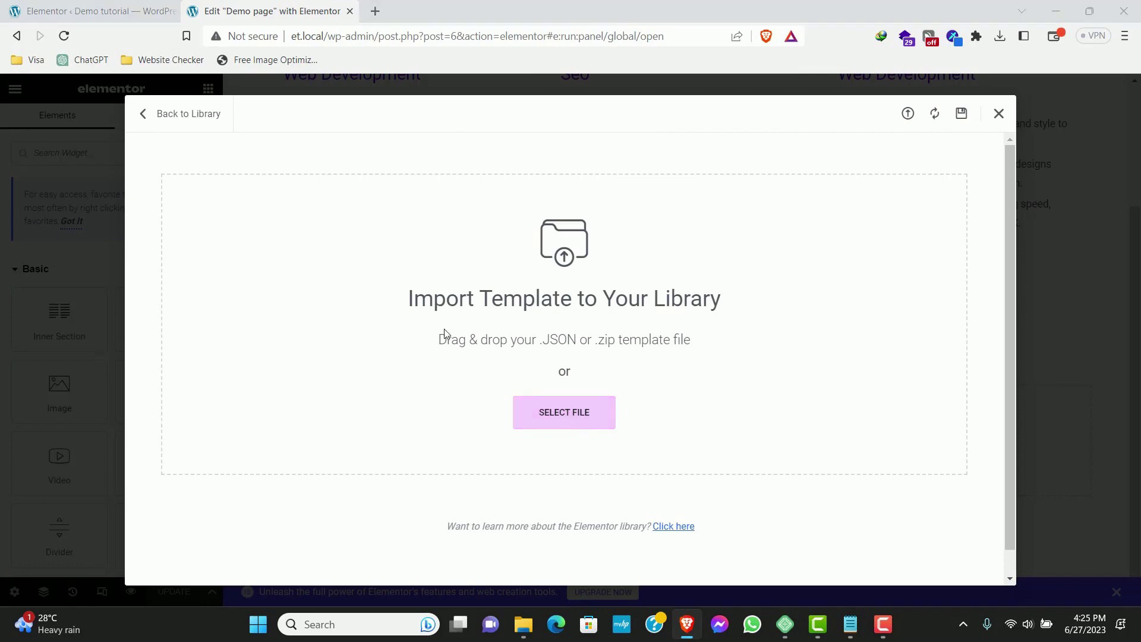
click(174, 134)
click(459, 337)
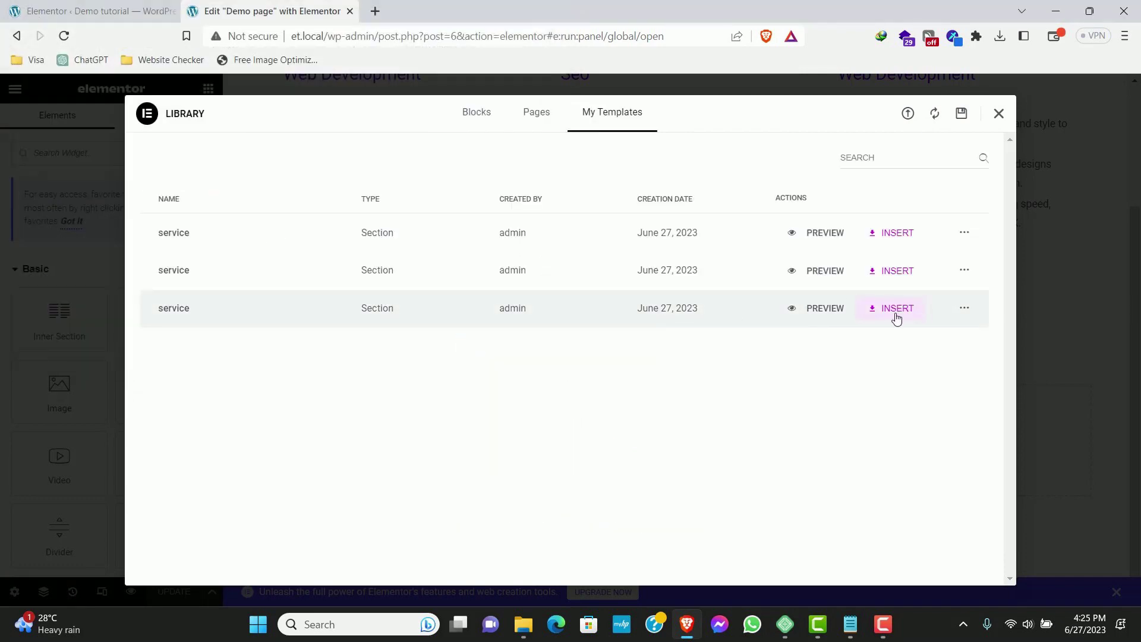
Insert the third service template from the library into the page and select its Search Engine Optimization icon box
click(896, 319)
click(683, 383)
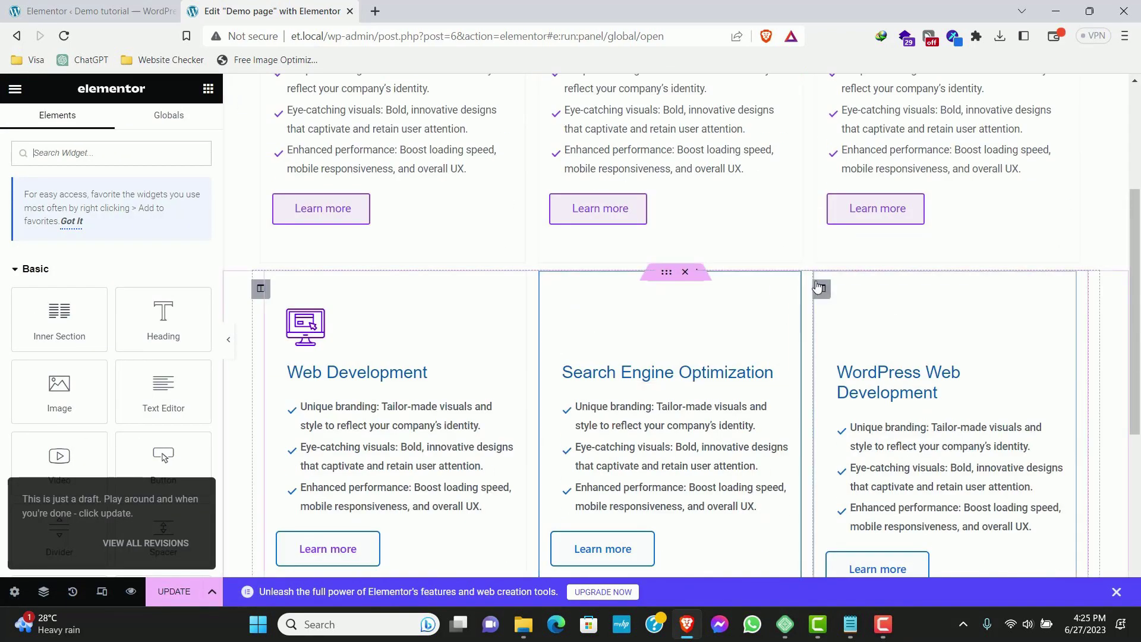
click(580, 348)
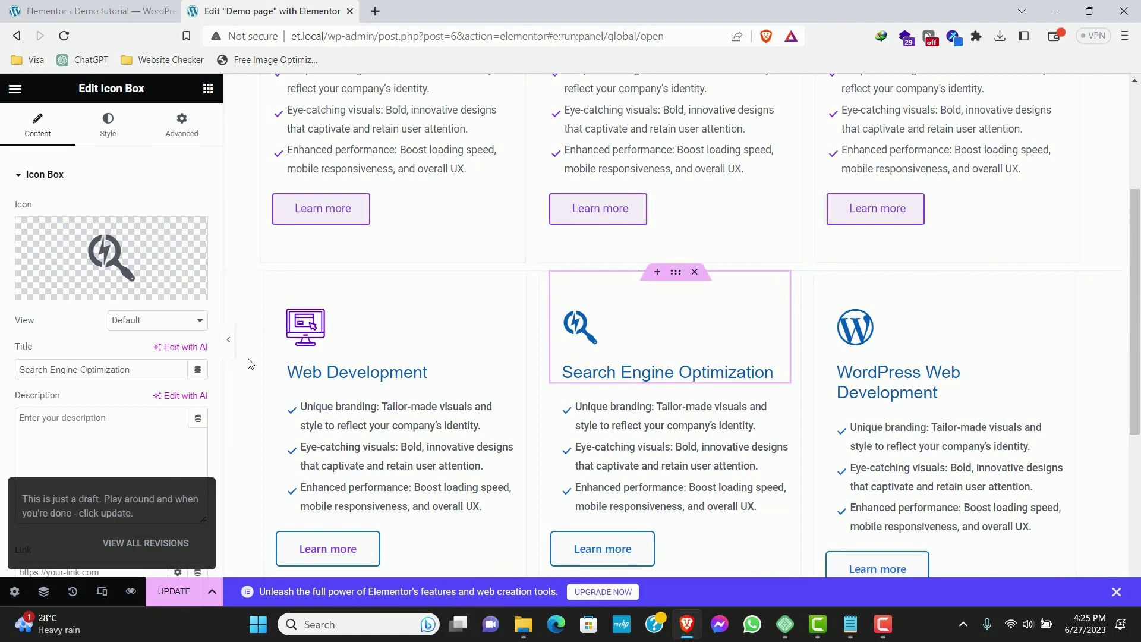
Open the description typography settings of the WordPress Web Development icon box in the inserted section
scroll(492, 456, down, 1)
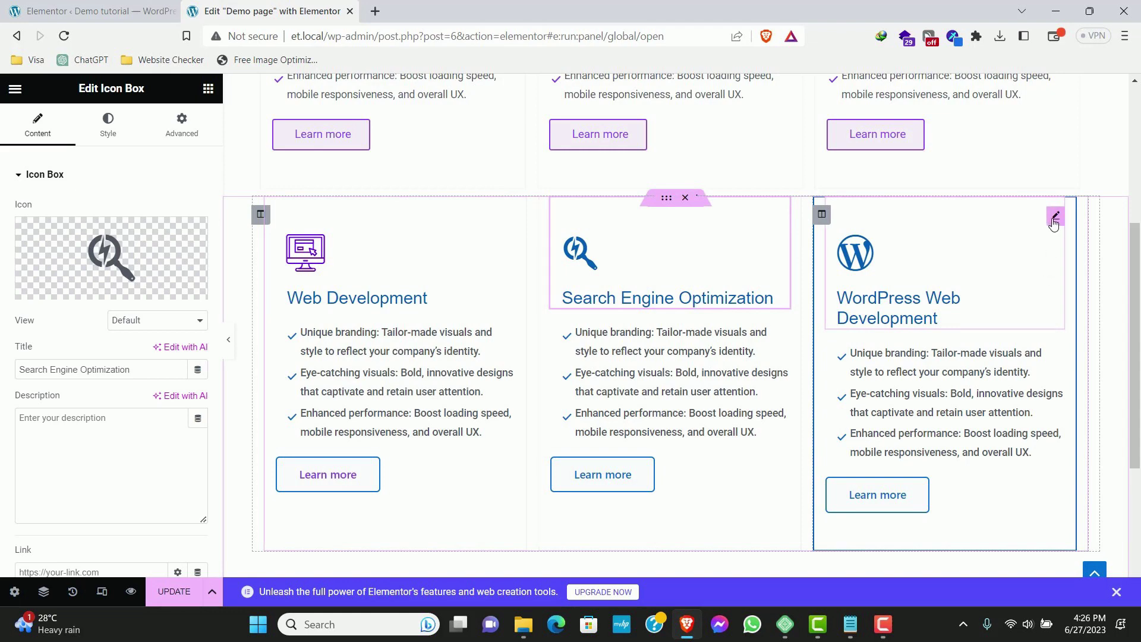
click(1054, 219)
click(96, 127)
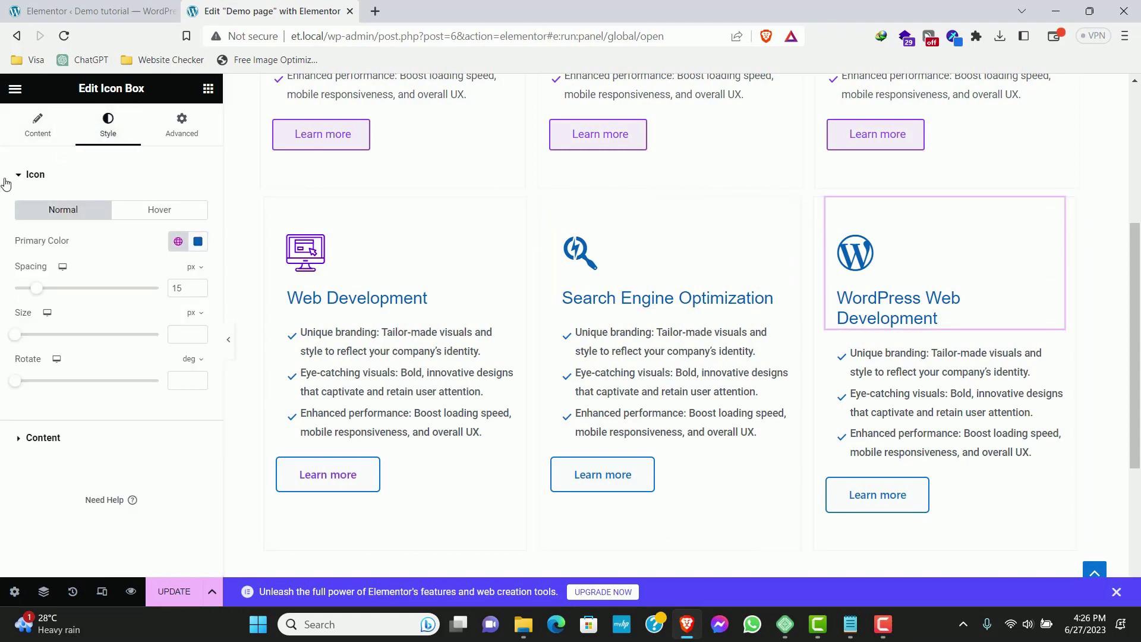
click(13, 175)
click(26, 212)
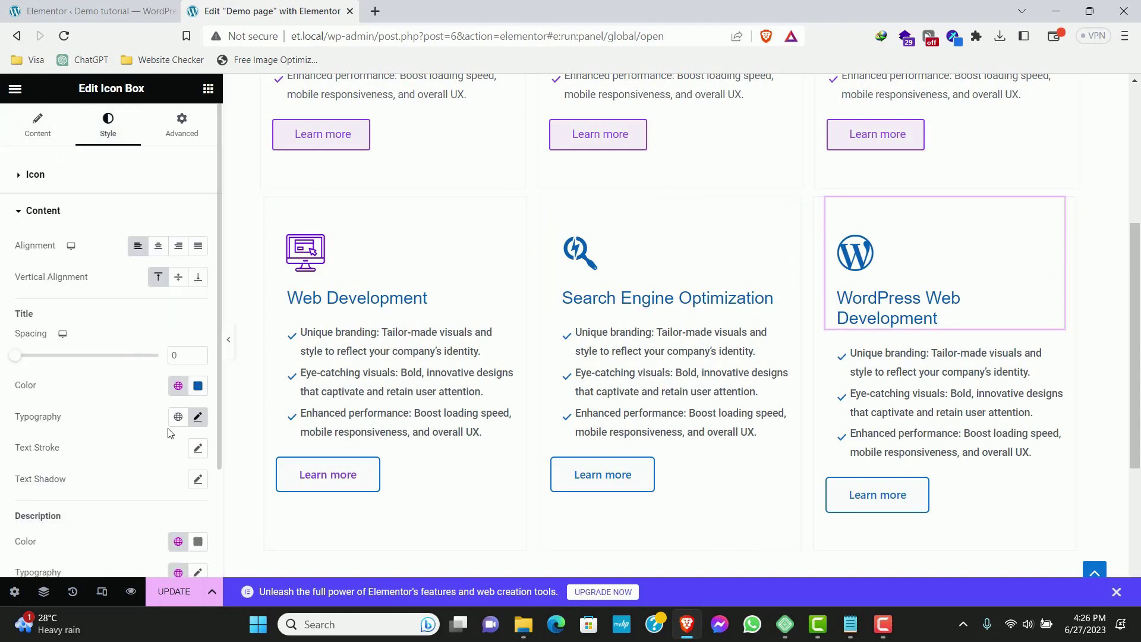
scroll(125, 485, down, 2)
click(198, 435)
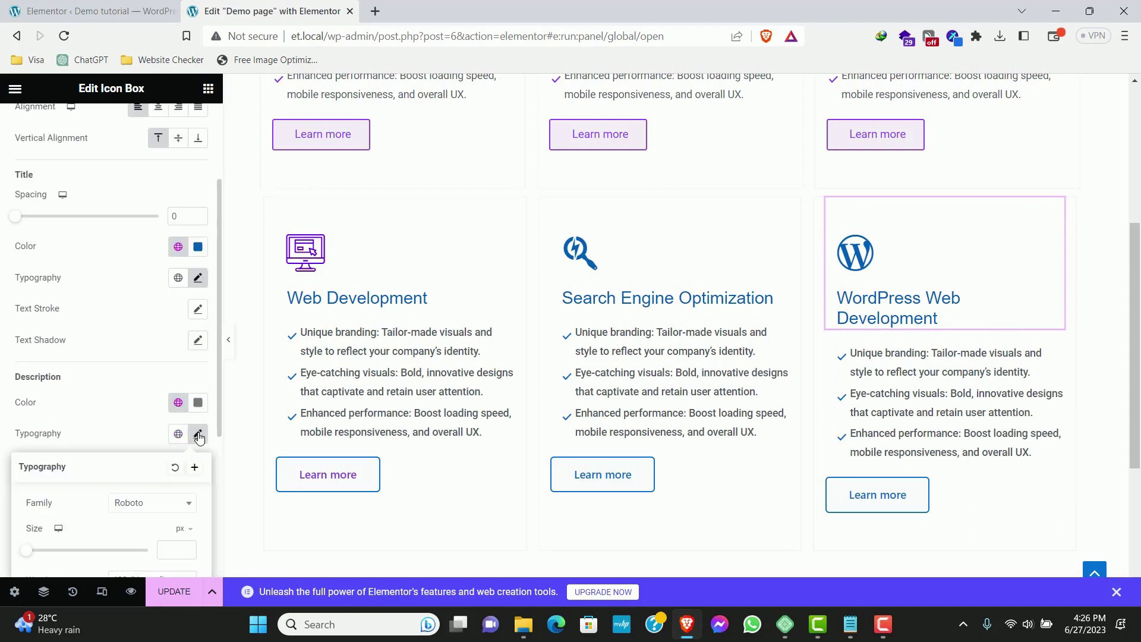
scroll(149, 446, down, 1)
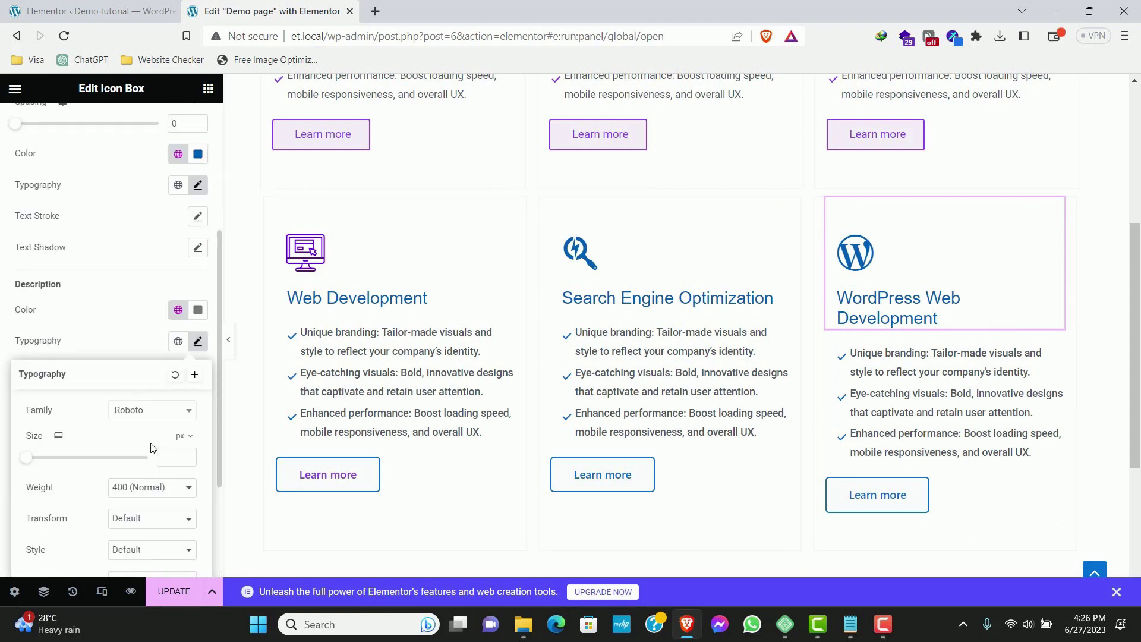
click(159, 488)
click(127, 390)
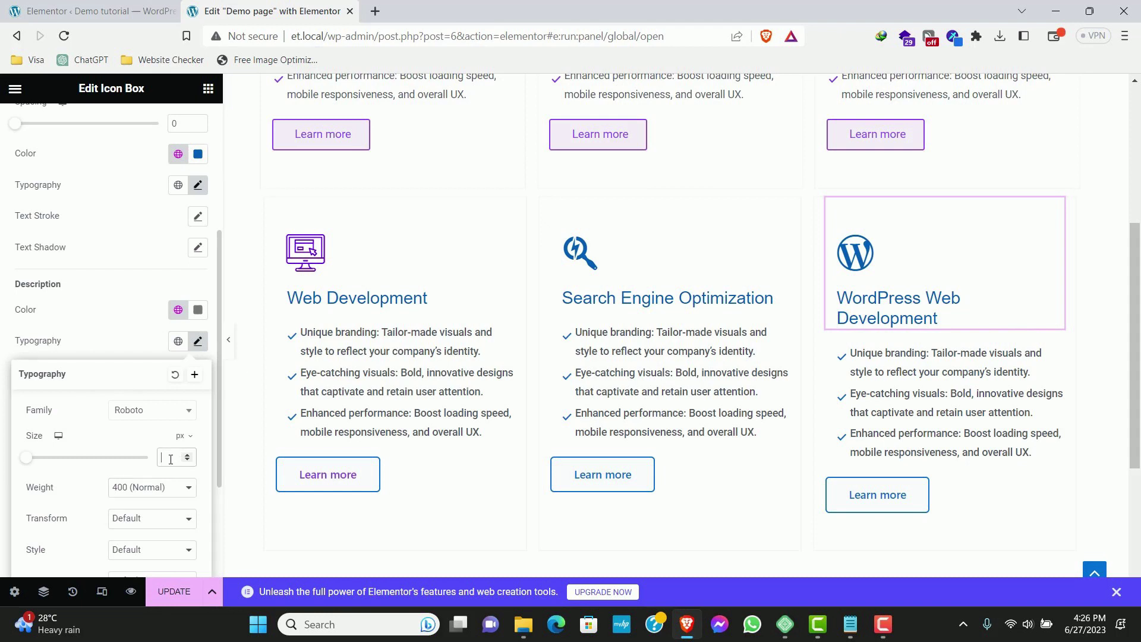